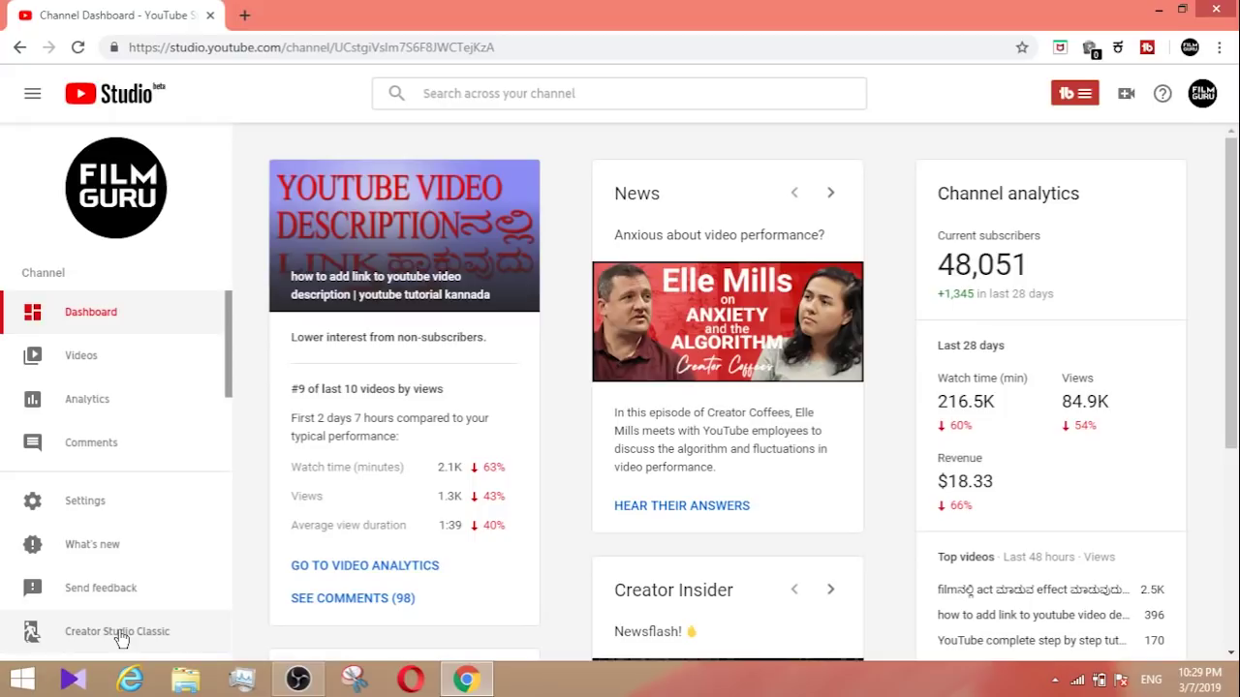
Step: Switch to Creator Studio Classic, skipping the feedback survey, and show the full list of uploaded videos
{"action": "left_click", "coordinate": [119, 630]}
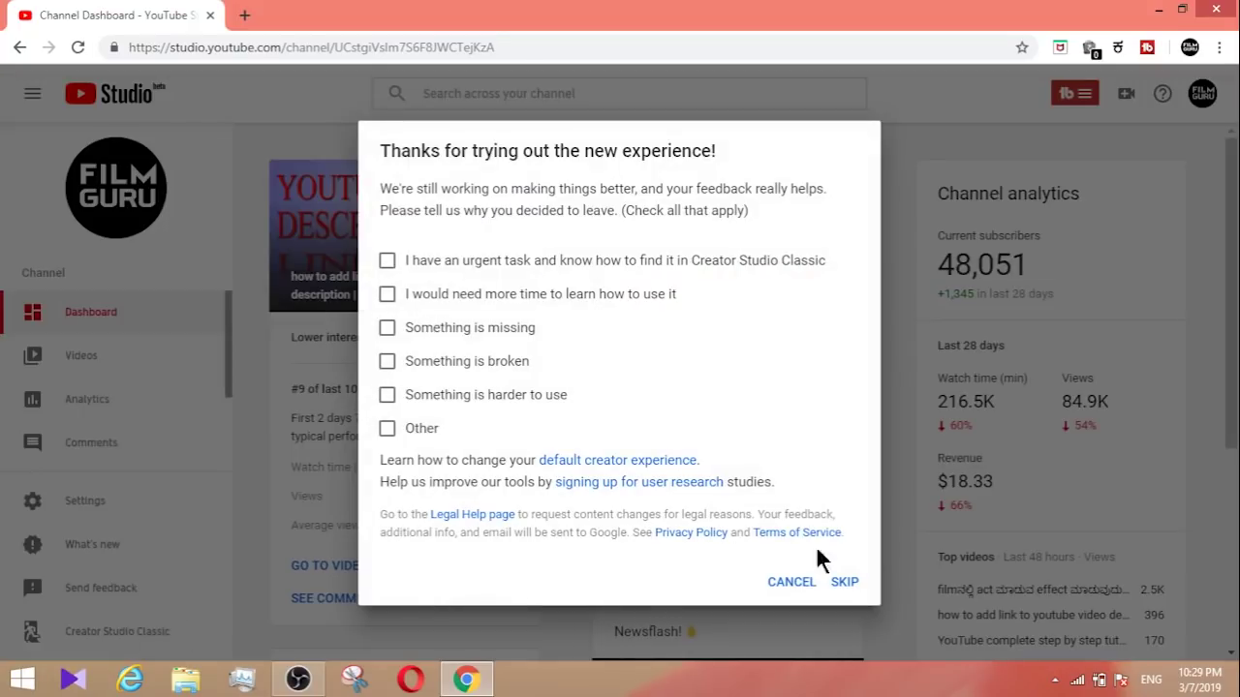
{"action": "left_click", "coordinate": [849, 586]}
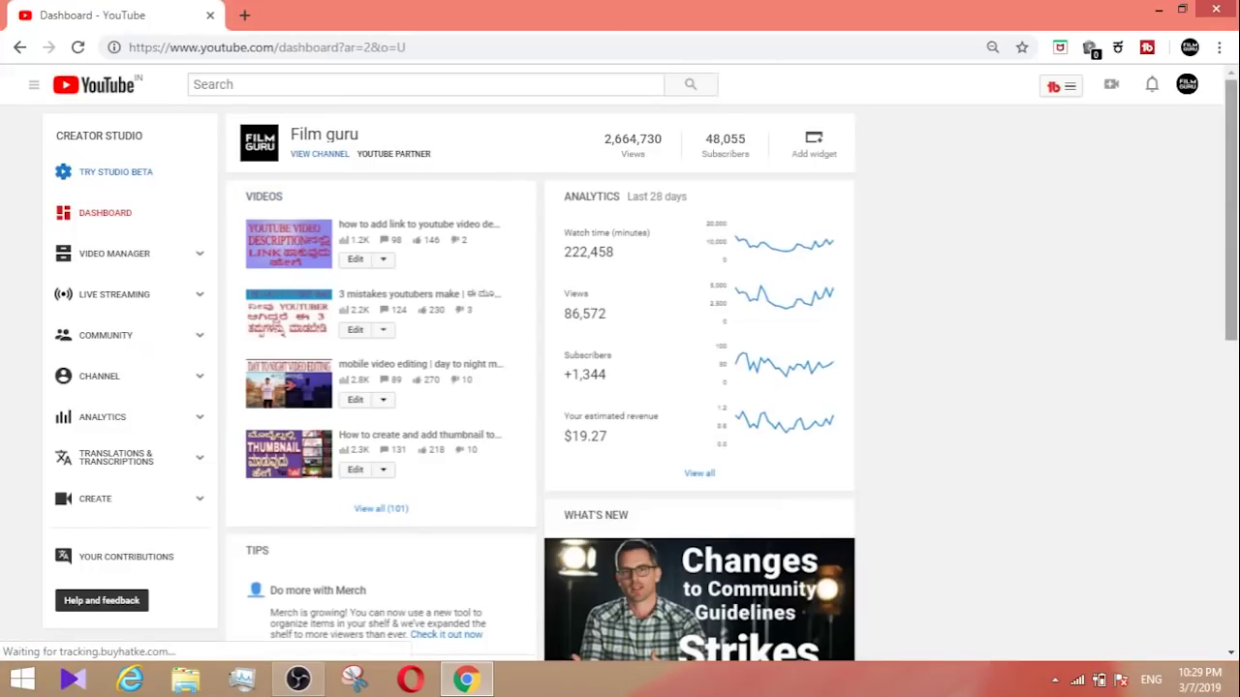
{"action": "scroll", "coordinate": [620, 368], "scroll_direction": "down", "scroll_amount": 1}
{"action": "left_click_drag", "start_coordinate": [1234, 233], "coordinate": [1228, 169]}
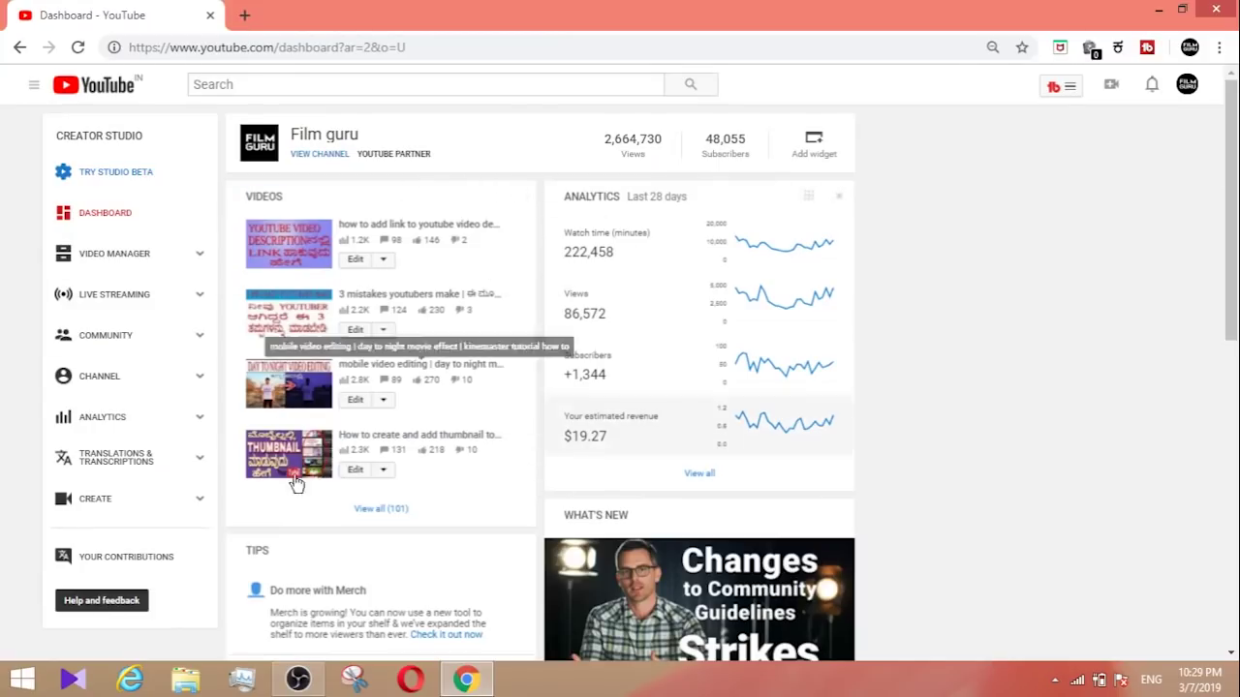
{"action": "left_click", "coordinate": [381, 510]}
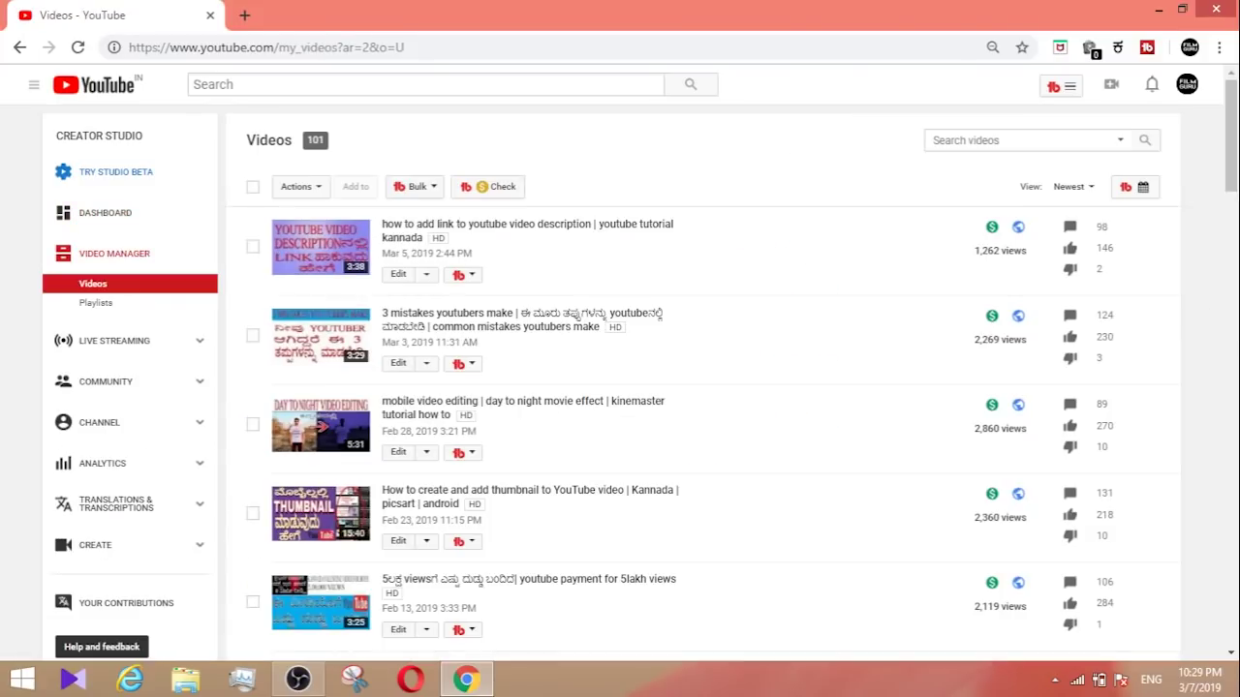
Step: Open the Cards editor for the 2019 video on how to create a YouTube account and earn money
{"action": "mouse_move", "coordinate": [1233, 165]}
{"action": "left_mouse_down"}
{"action": "mouse_move", "coordinate": [1233, 220]}
{"action": "mouse_move", "coordinate": [1235, 170]}
{"action": "left_mouse_up"}
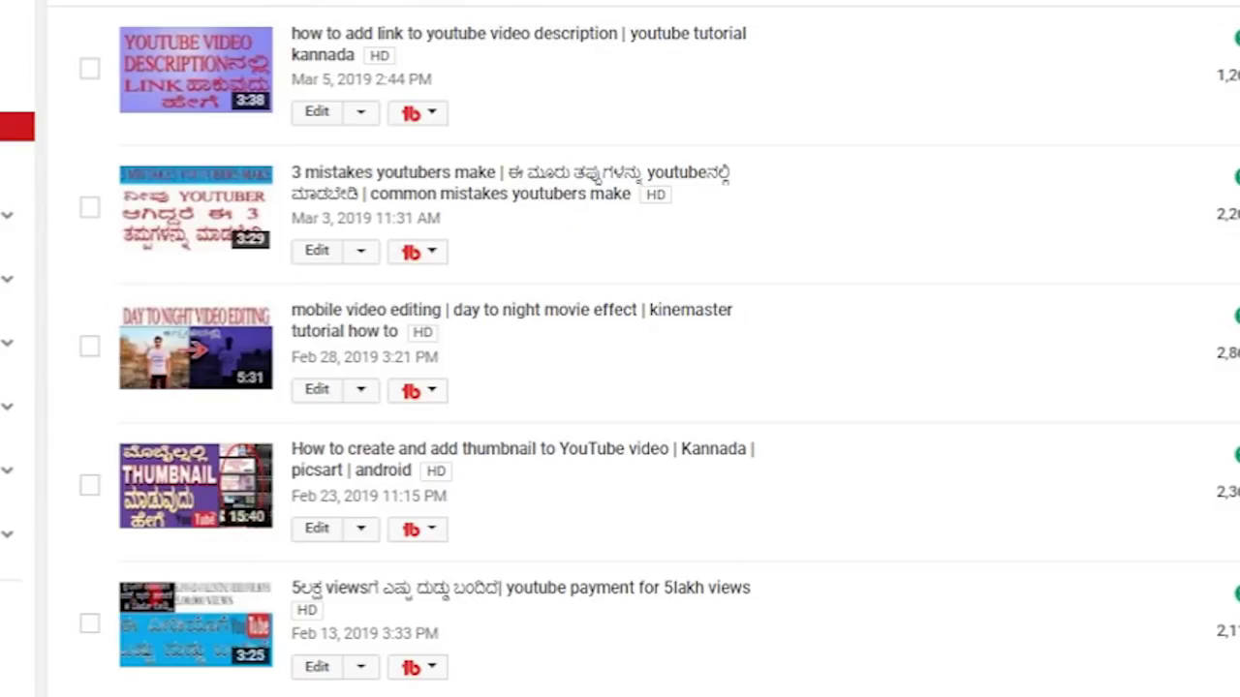
{"action": "scroll", "coordinate": [414, 284], "scroll_direction": "down", "scroll_amount": 3}
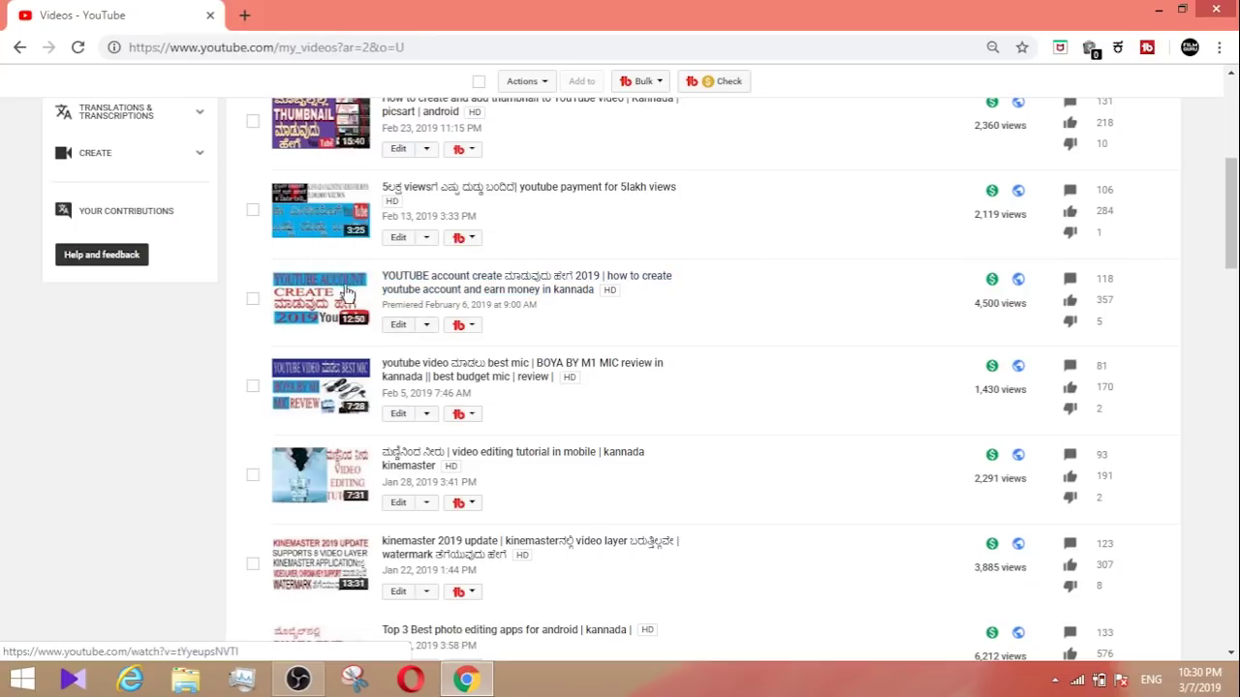
{"action": "left_click", "coordinate": [398, 326]}
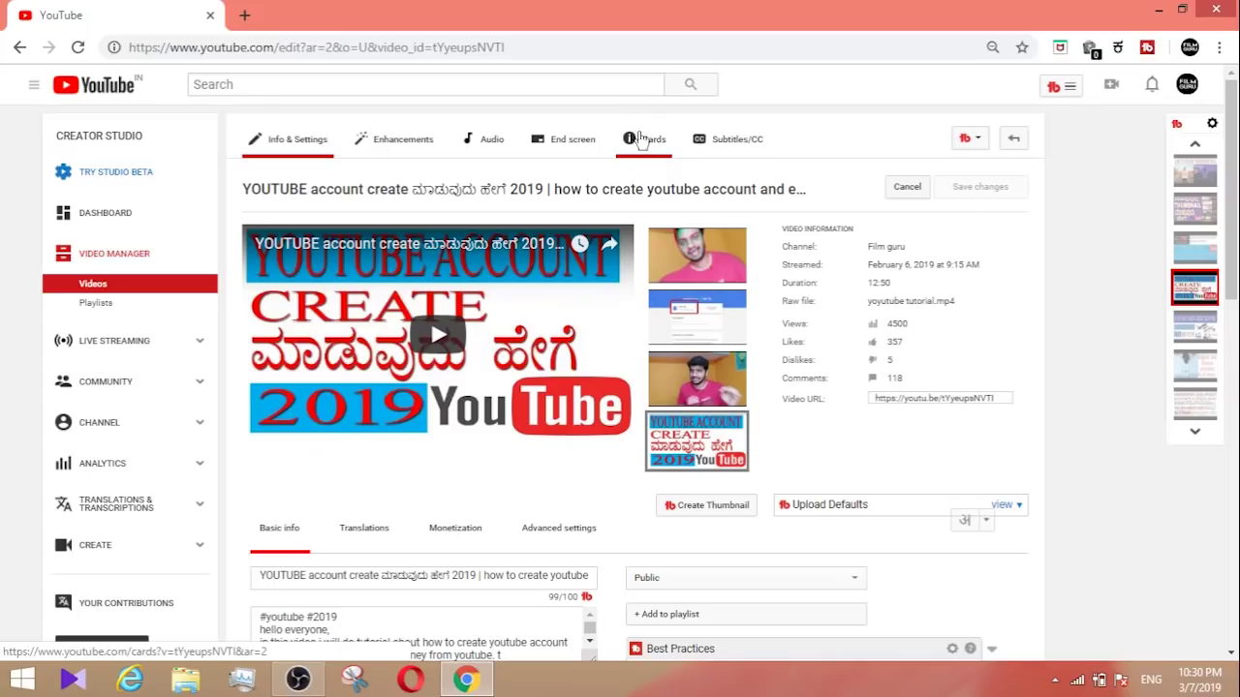
{"action": "left_click", "coordinate": [653, 146]}
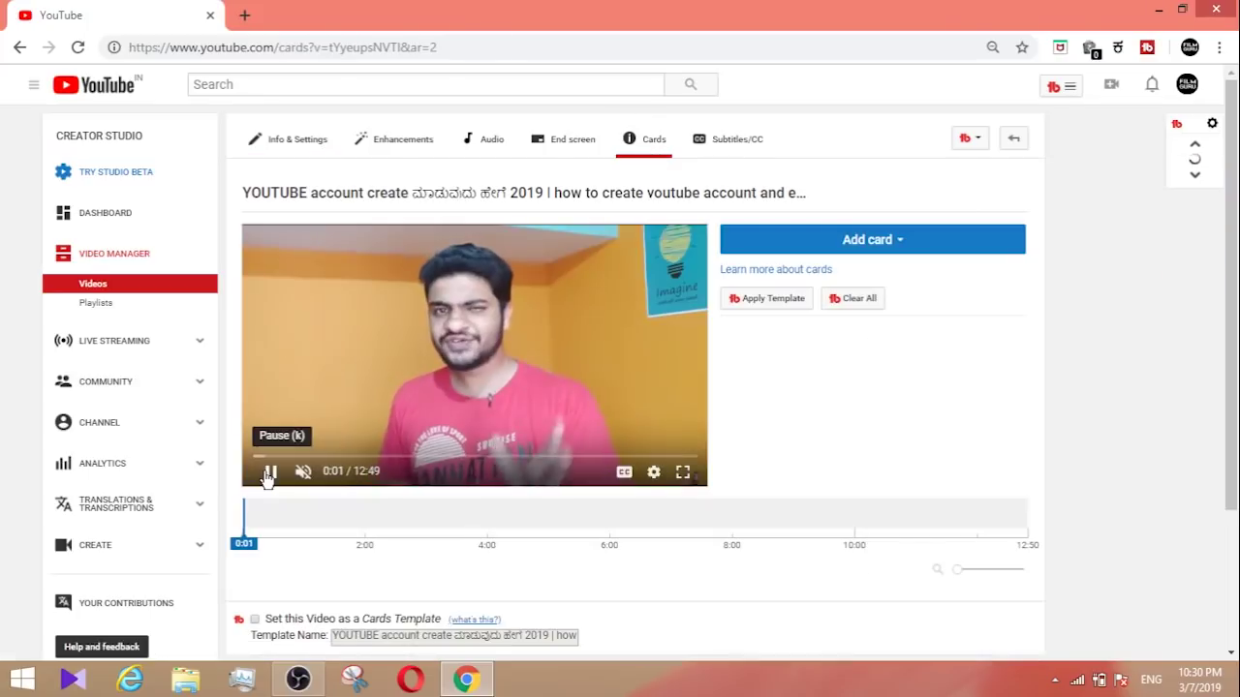
Step: Unmute the video preview and pause it at 0:32, where the card should appear
{"action": "left_click", "coordinate": [303, 471]}
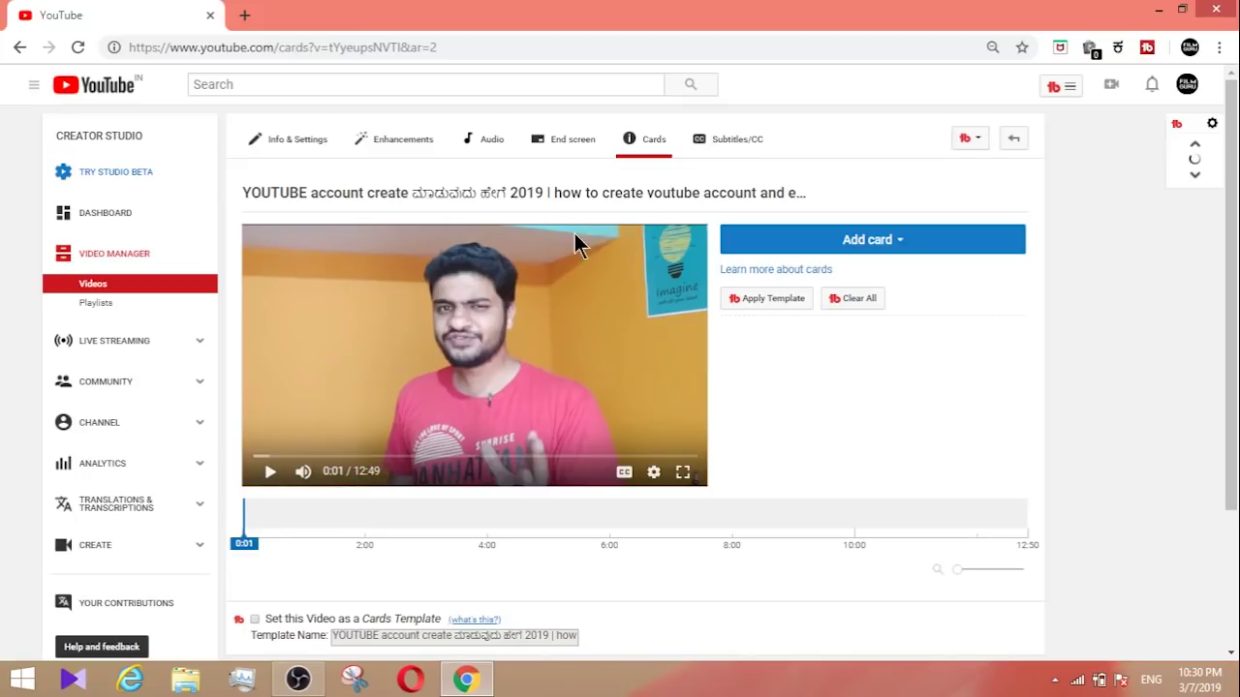
{"action": "left_click", "coordinate": [271, 473]}
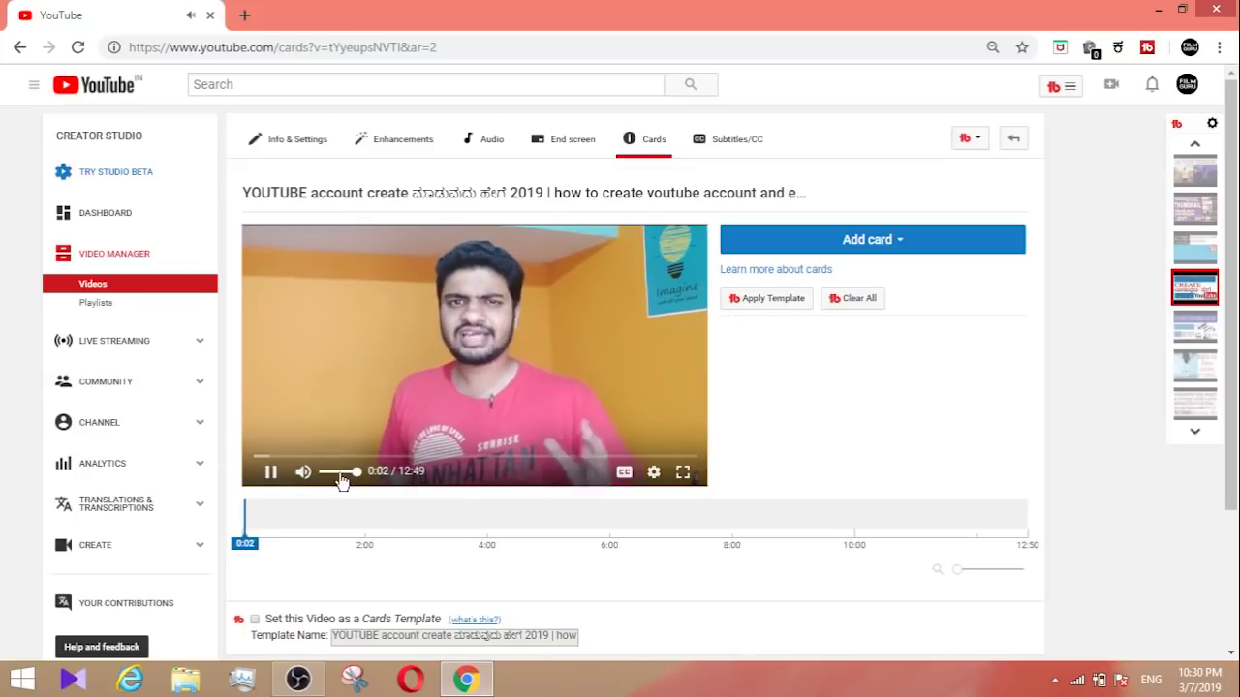
{"action": "left_click", "coordinate": [268, 458]}
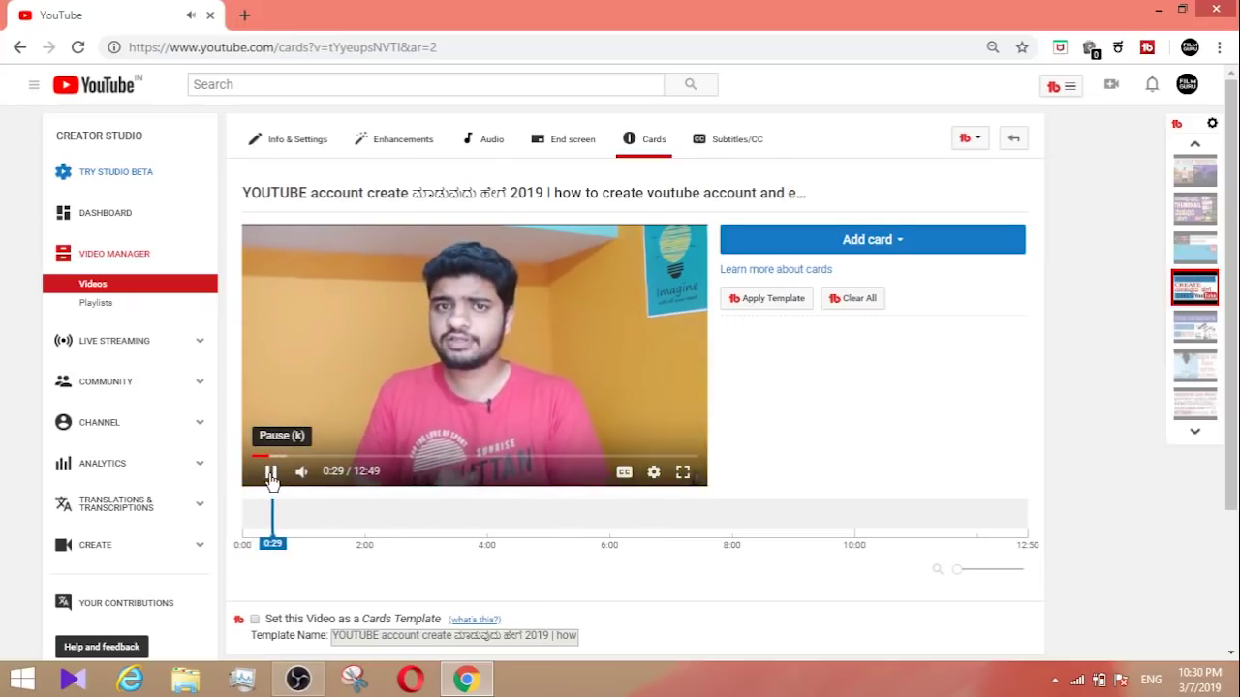
{"action": "left_click", "coordinate": [272, 474]}
{"action": "left_click", "coordinate": [271, 475]}
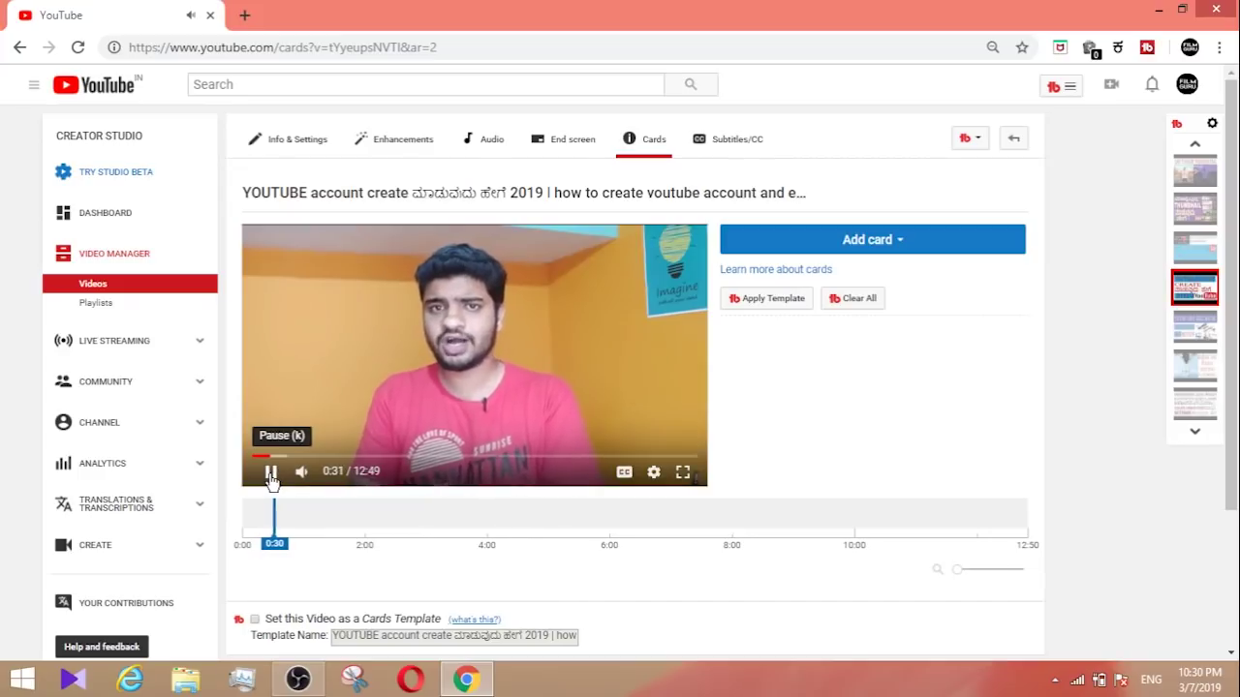
{"action": "left_click", "coordinate": [271, 474]}
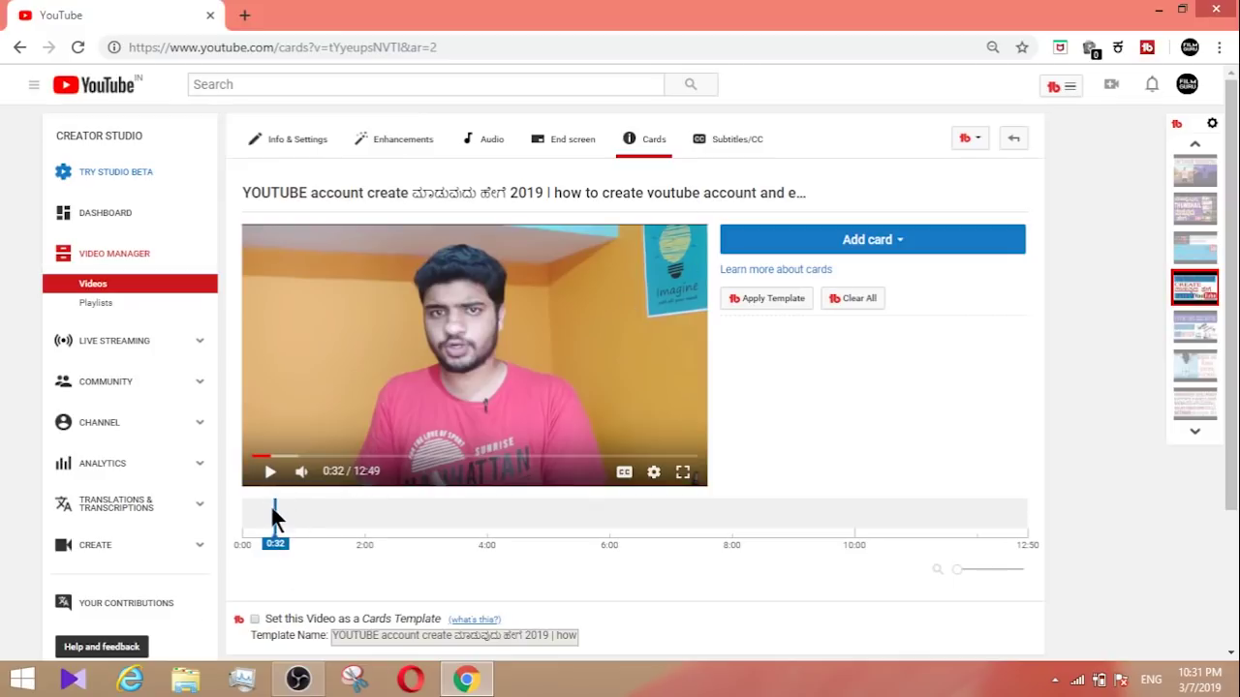
{"action": "left_click", "coordinate": [899, 249]}
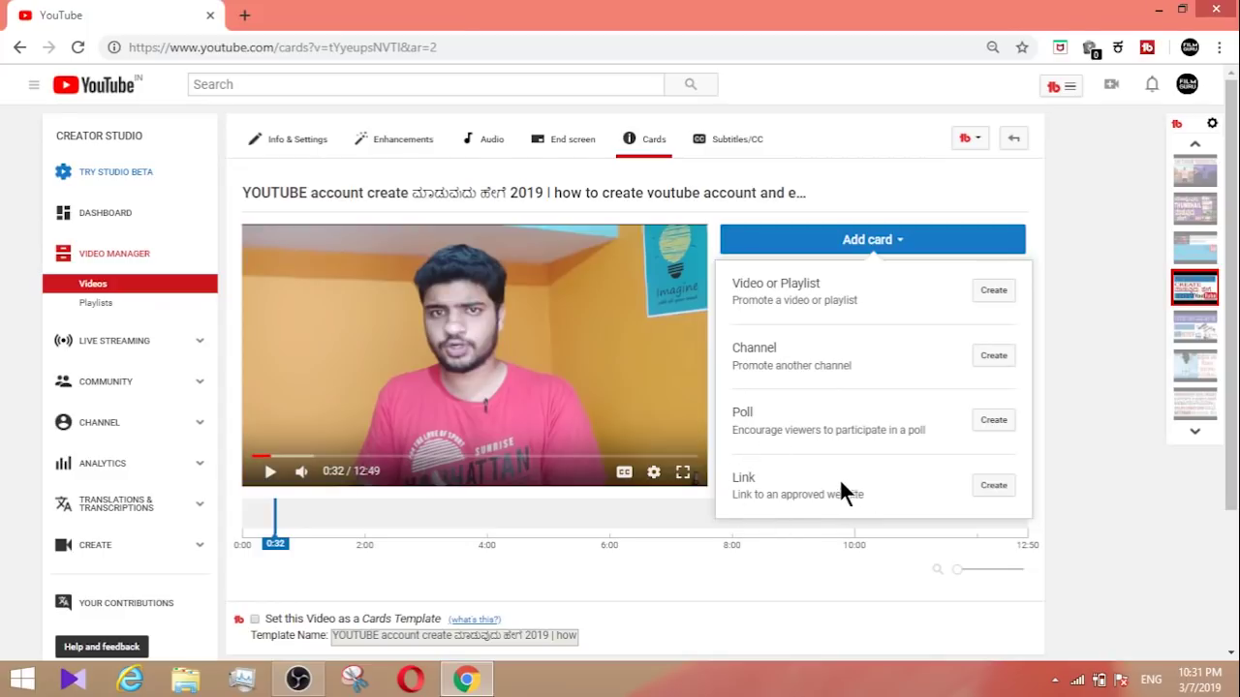
{"action": "left_click", "coordinate": [994, 290]}
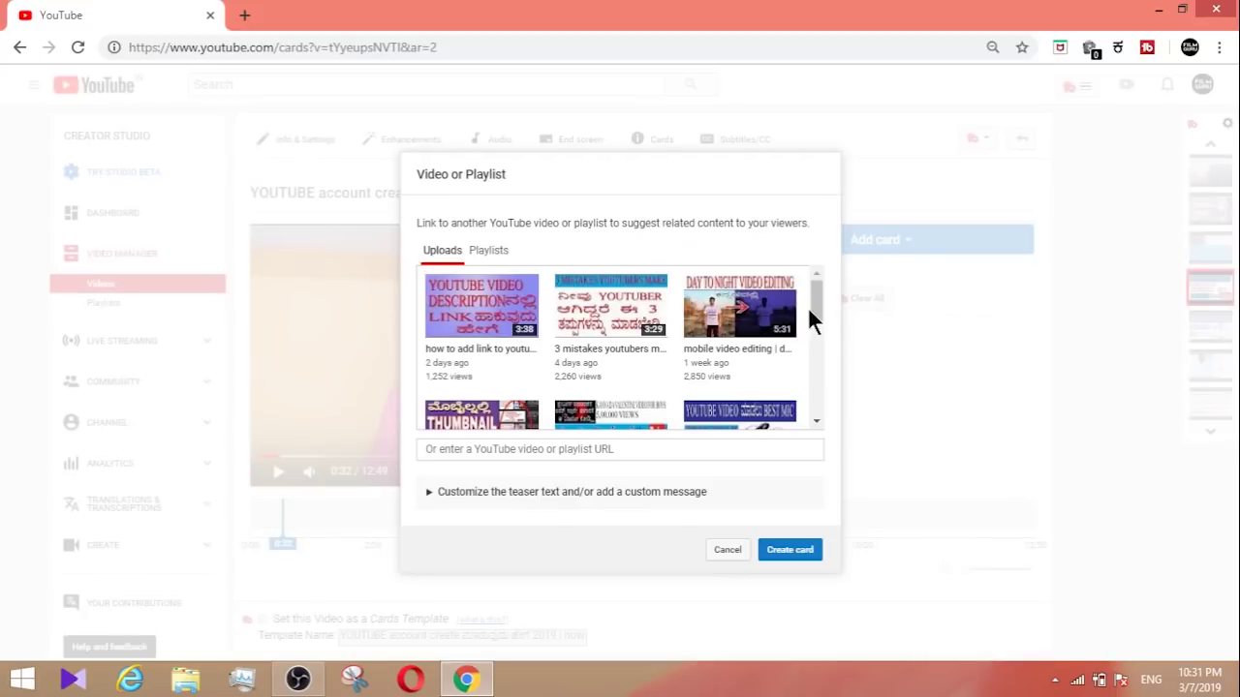
{"action": "left_click_drag", "start_coordinate": [814, 304], "coordinate": [822, 397]}
{"action": "left_click", "coordinate": [574, 455]}
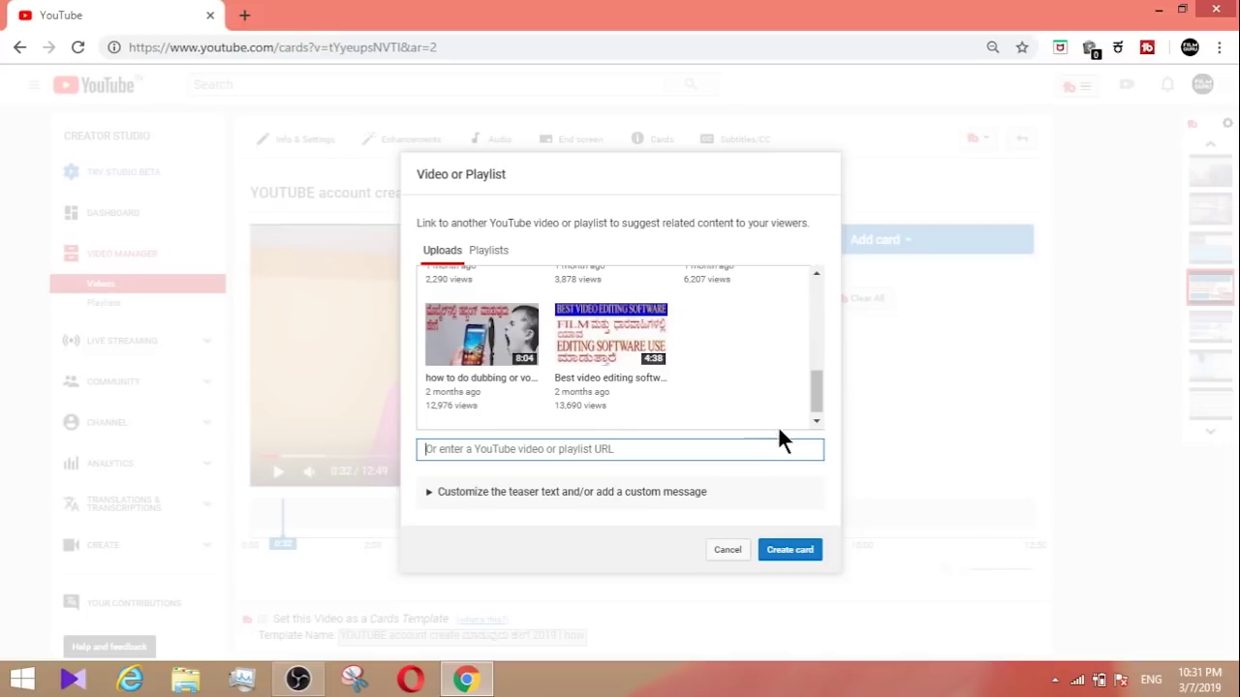
{"action": "mouse_move", "coordinate": [816, 391]}
{"action": "left_mouse_down"}
{"action": "mouse_move", "coordinate": [816, 318]}
{"action": "mouse_move", "coordinate": [809, 397]}
{"action": "left_mouse_up"}
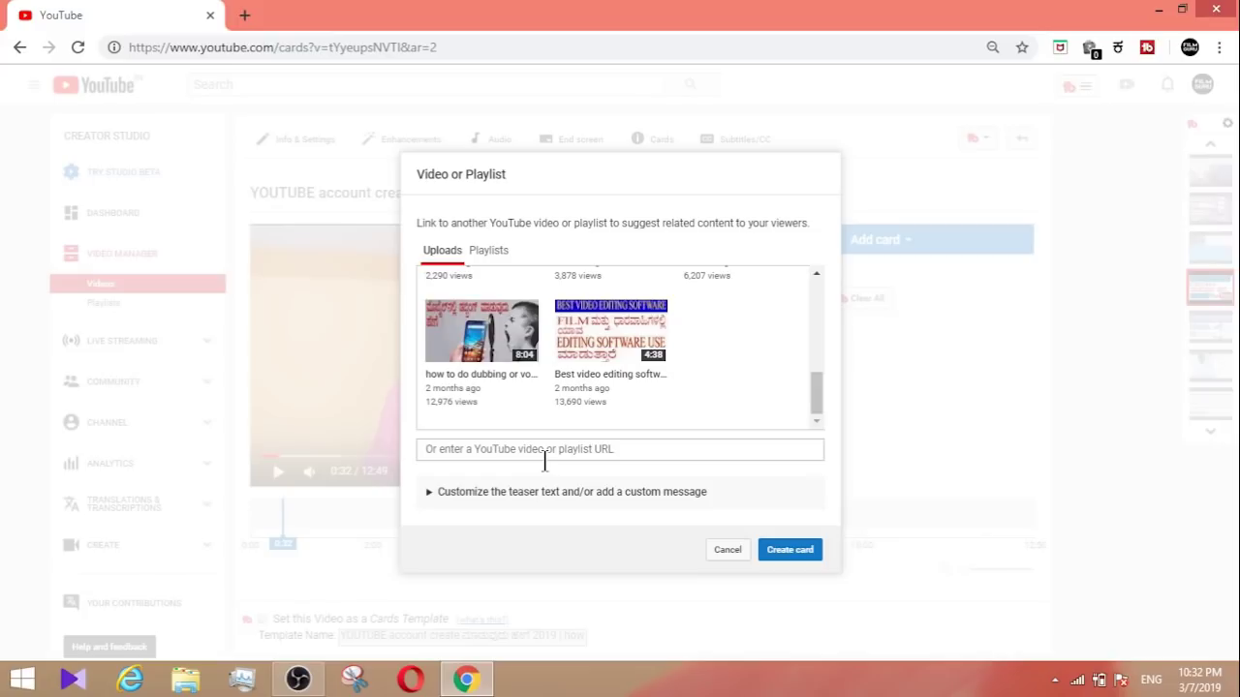
{"action": "left_click", "coordinate": [726, 555]}
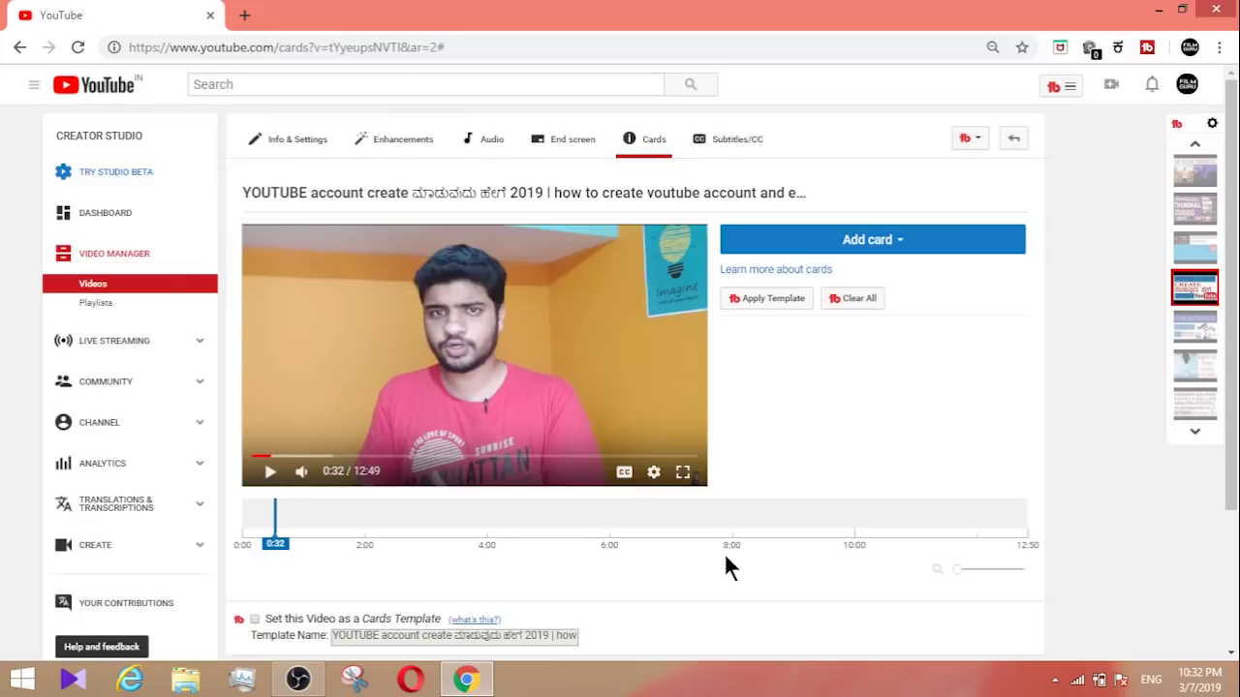
Step: Open the Videos list in a new browser tab and go to the page containing the 2017 uploads
{"action": "right_click", "coordinate": [95, 285]}
{"action": "left_click", "coordinate": [130, 300]}
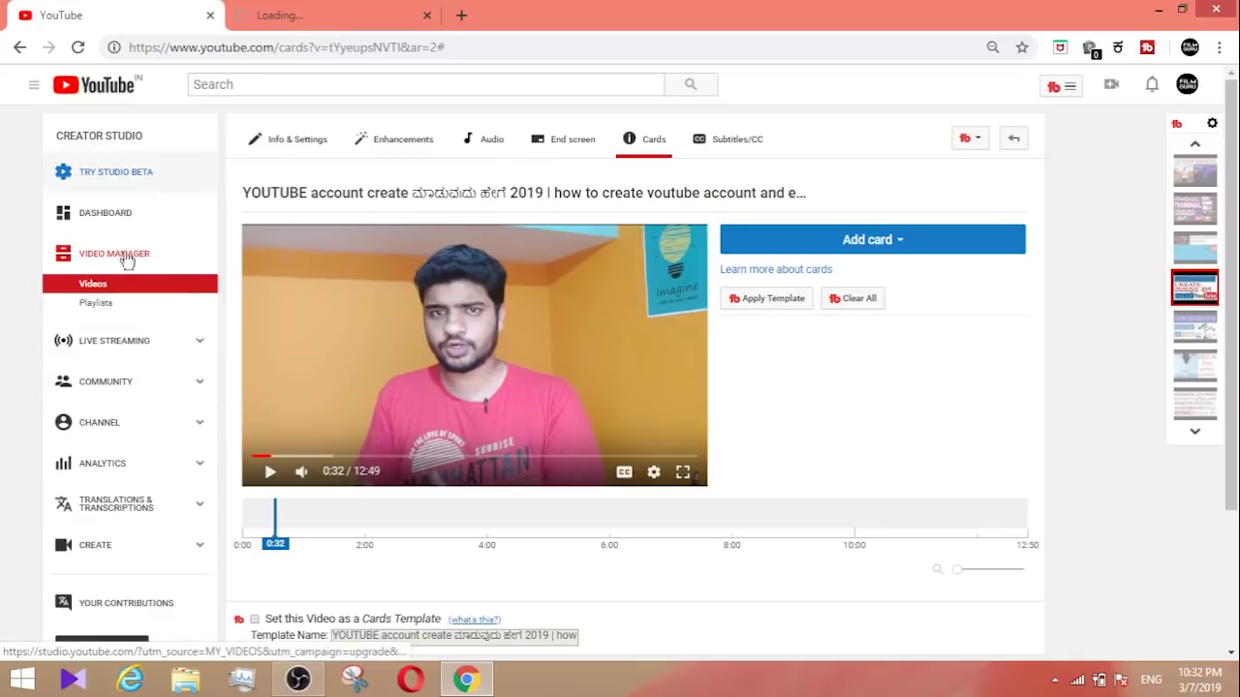
{"action": "left_click", "coordinate": [294, 11]}
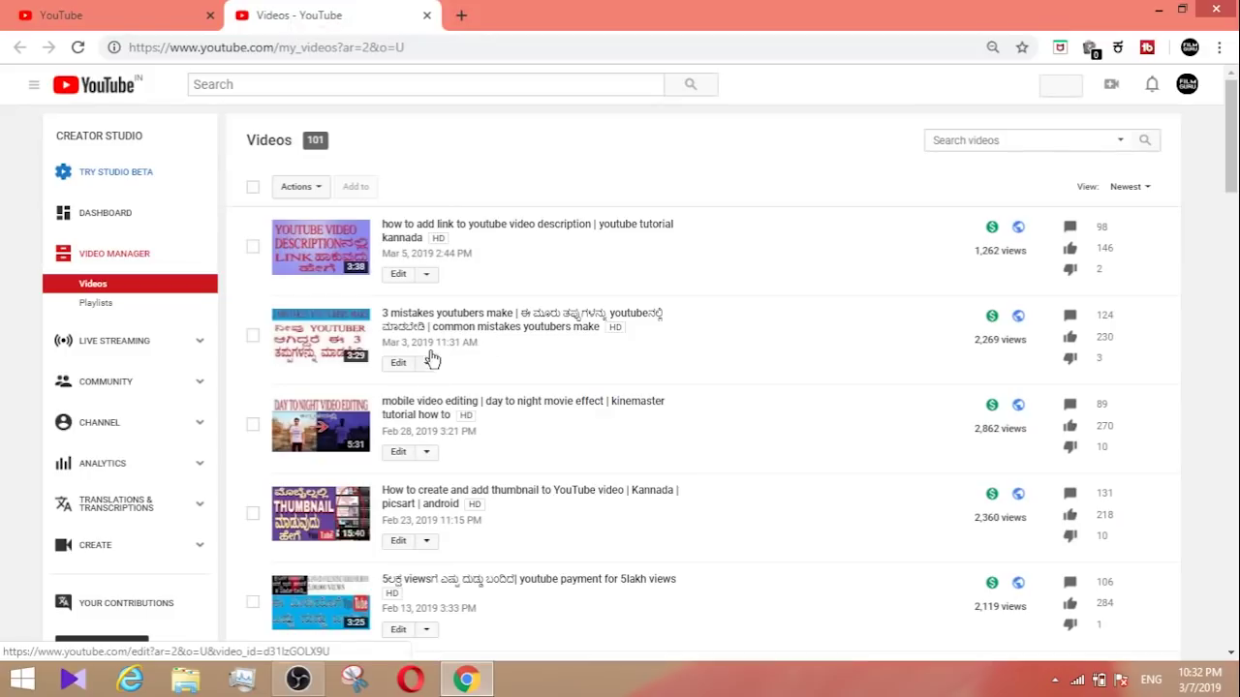
{"action": "scroll", "coordinate": [619, 378], "scroll_direction": "down", "scroll_amount": 20}
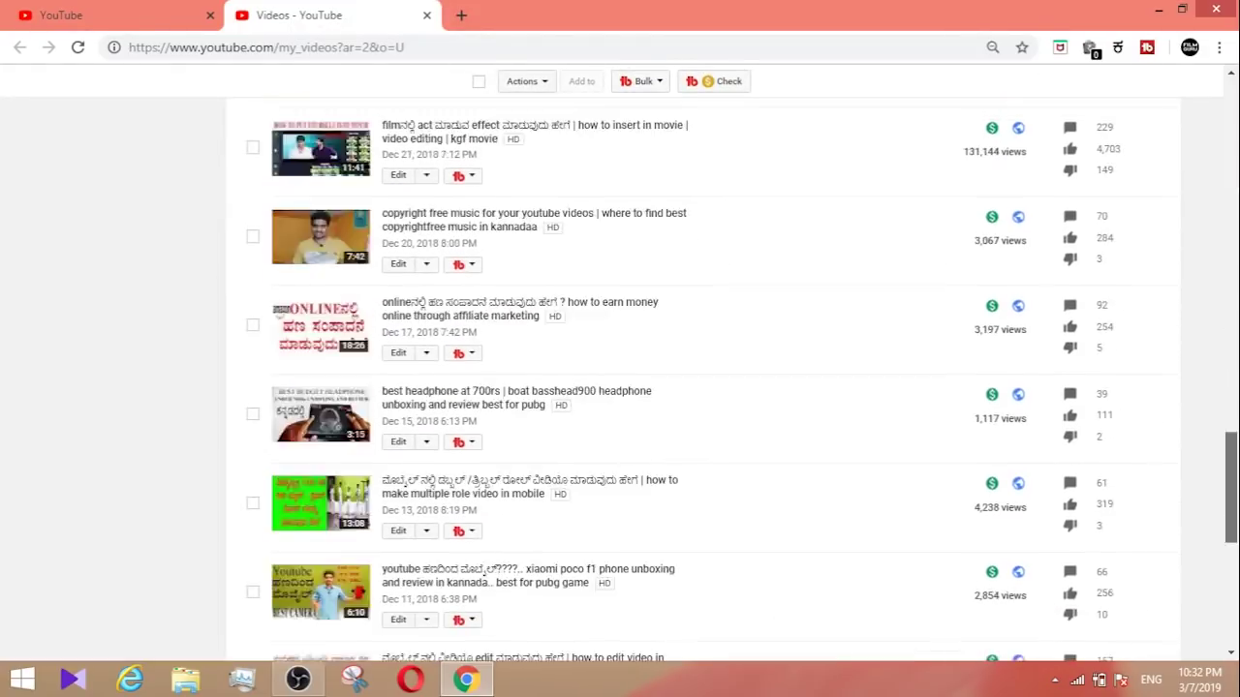
{"action": "scroll", "coordinate": [406, 486], "scroll_direction": "down", "scroll_amount": 3}
{"action": "left_click", "coordinate": [330, 492]}
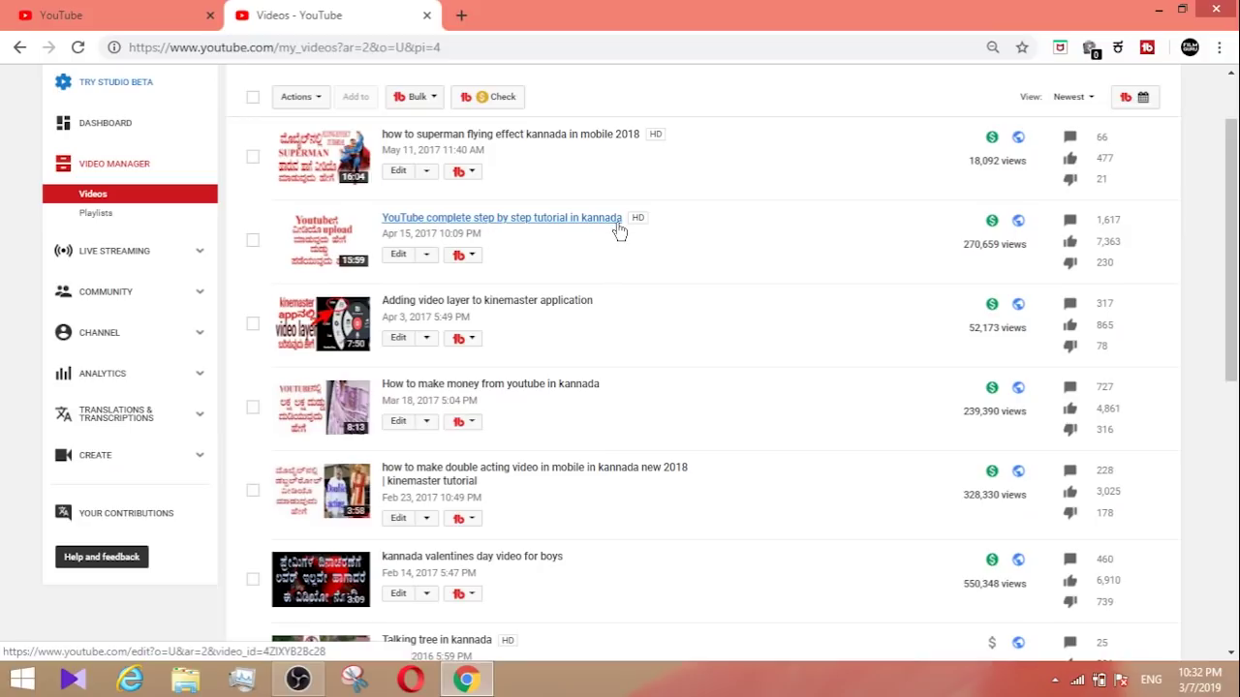
Step: Open "YouTube complete step by step tutorial in kannada" for editing and copy its video URL
{"action": "left_click", "coordinate": [405, 257]}
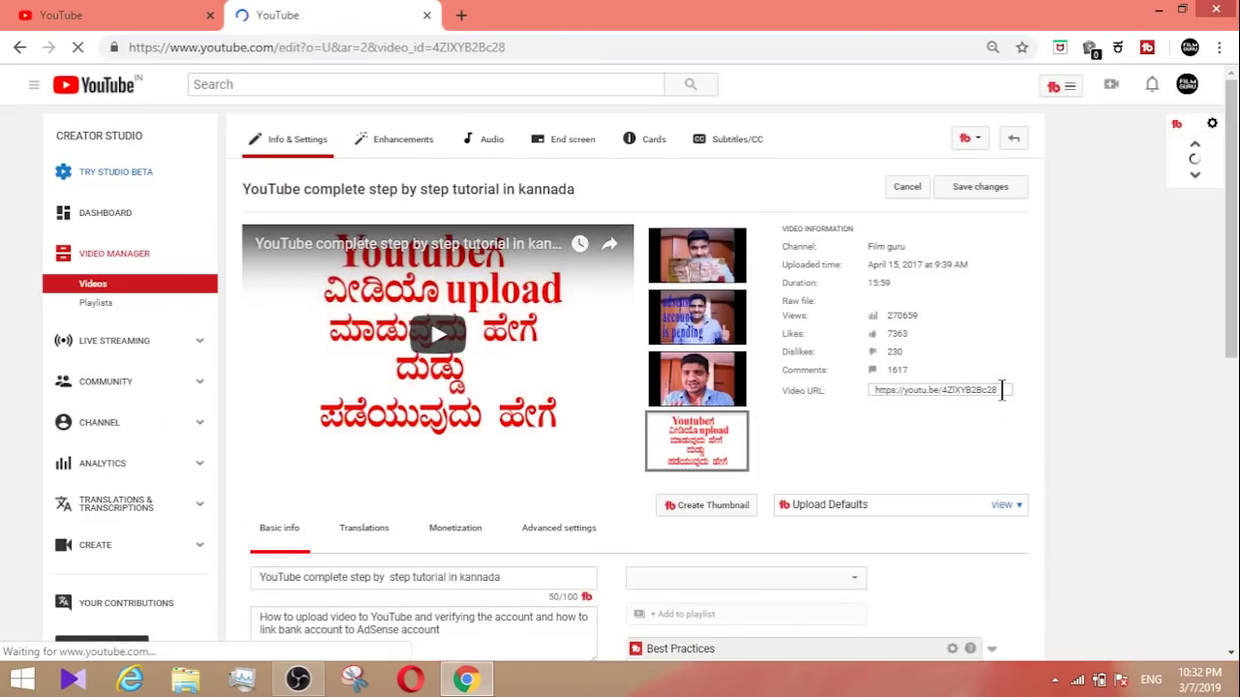
{"action": "left_click_drag", "start_coordinate": [1002, 389], "coordinate": [859, 389]}
{"action": "key", "text": "ctrl+c"}
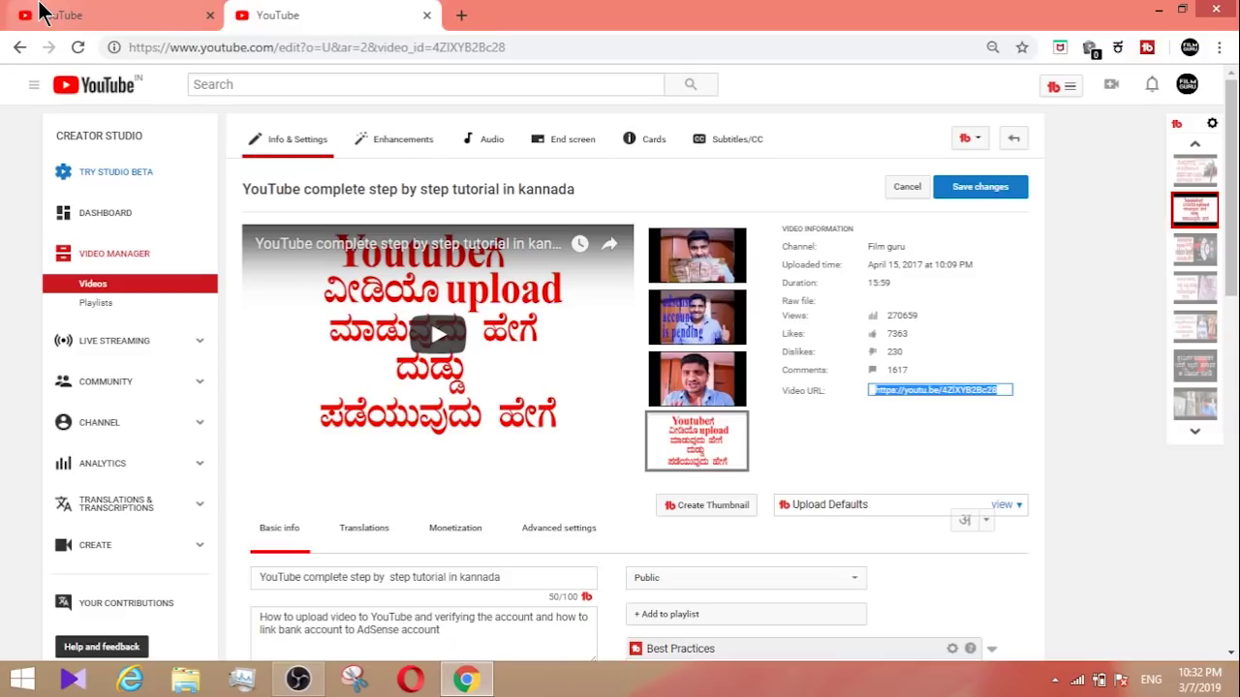
{"action": "left_click", "coordinate": [109, 15]}
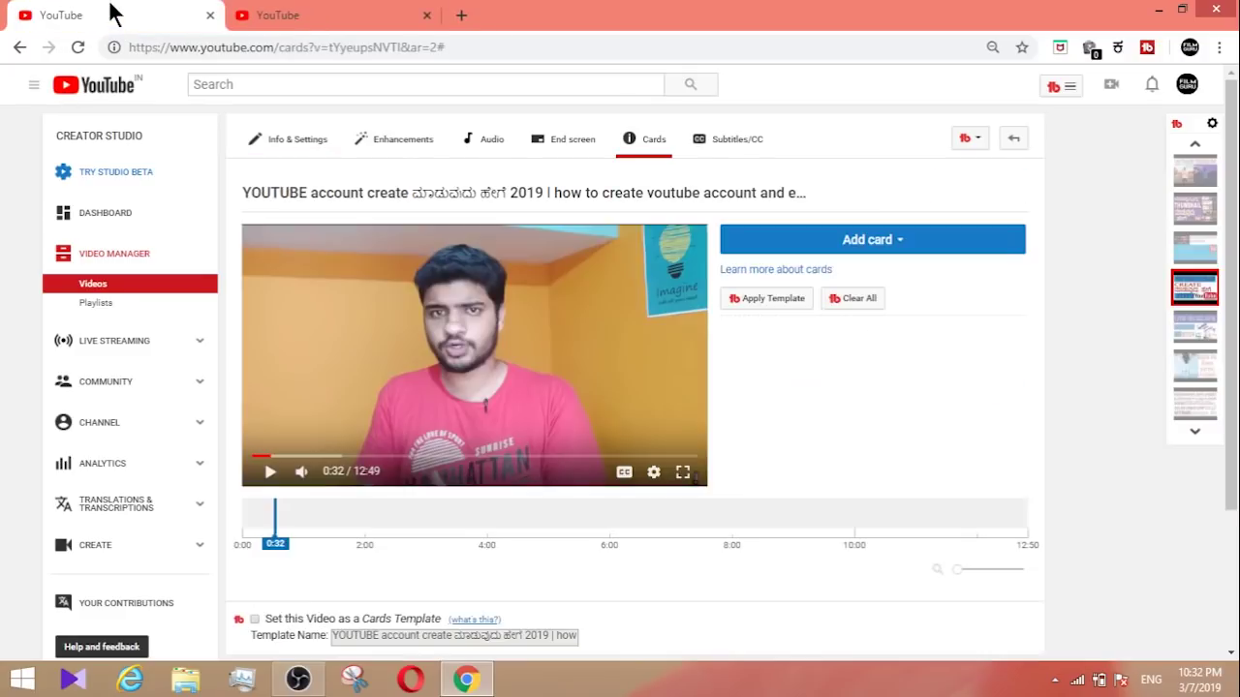
{"action": "left_click", "coordinate": [837, 247]}
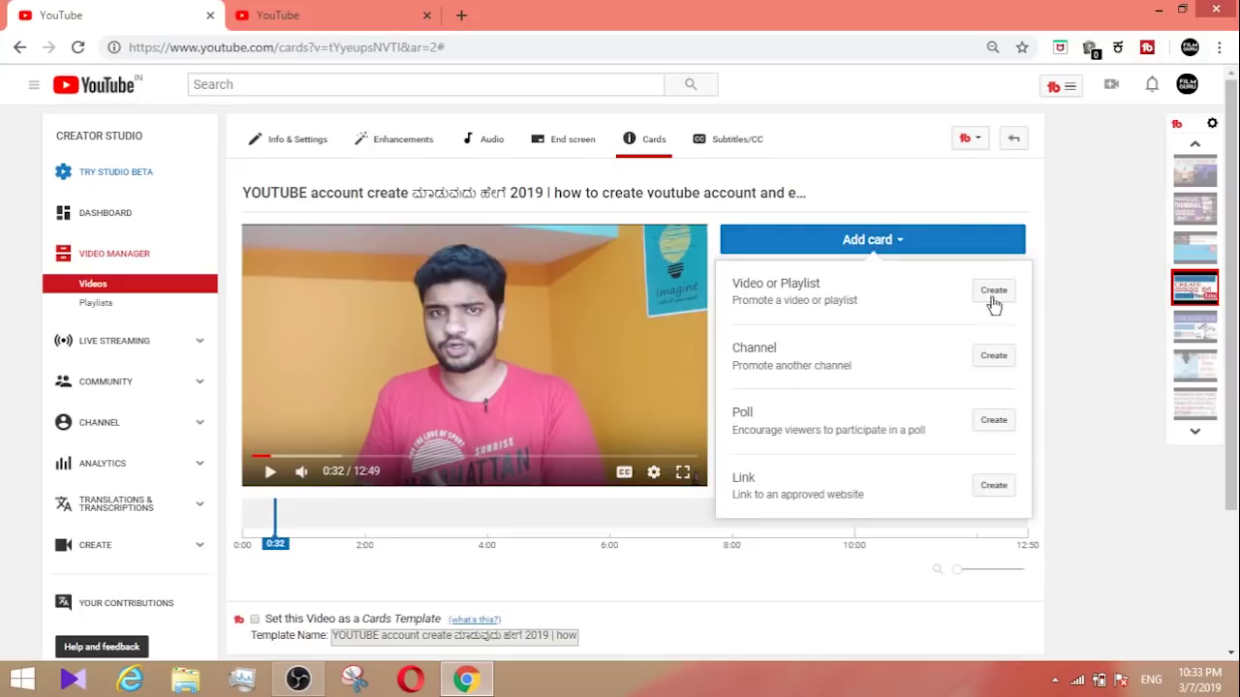
{"action": "left_click", "coordinate": [1002, 292]}
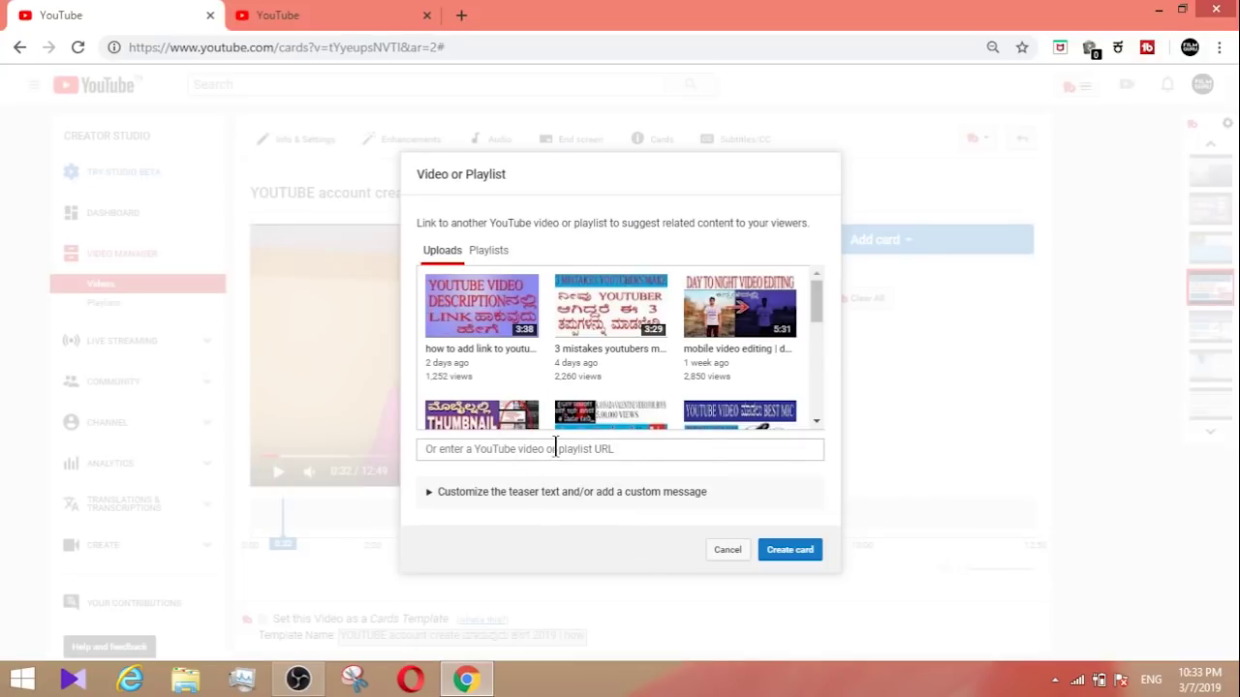
{"action": "left_click", "coordinate": [605, 452]}
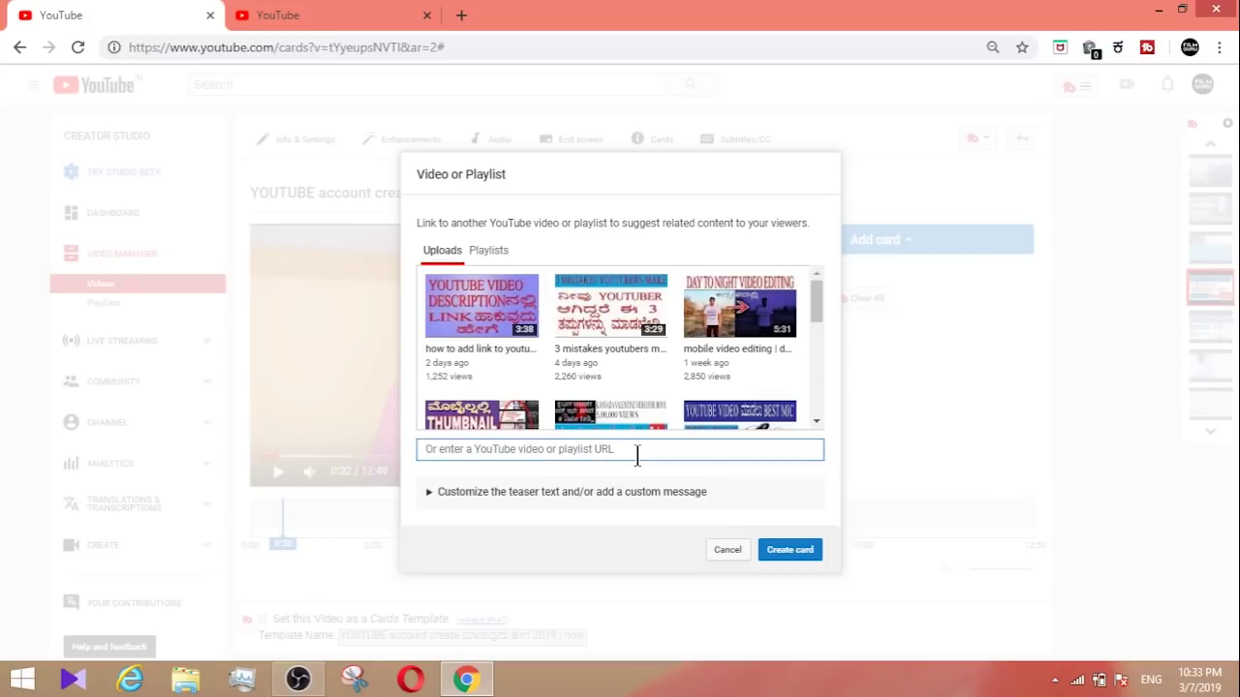
{"action": "key", "text": "ctrl+v"}
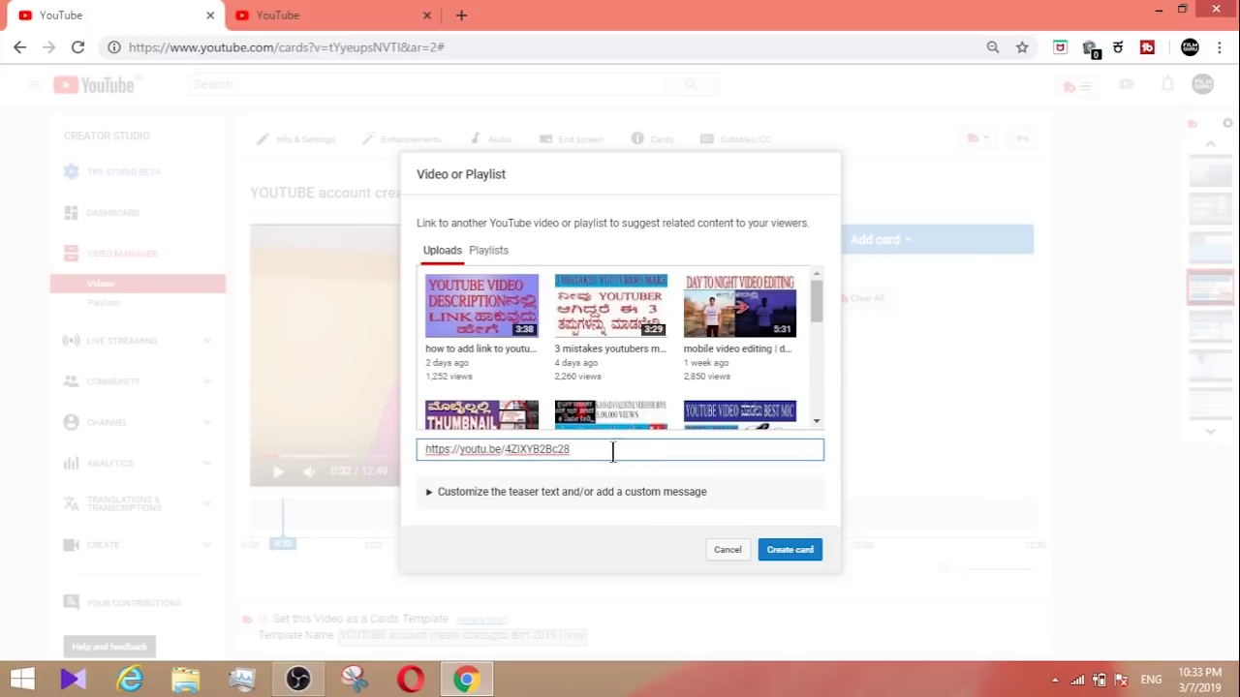
{"action": "left_click", "coordinate": [784, 554]}
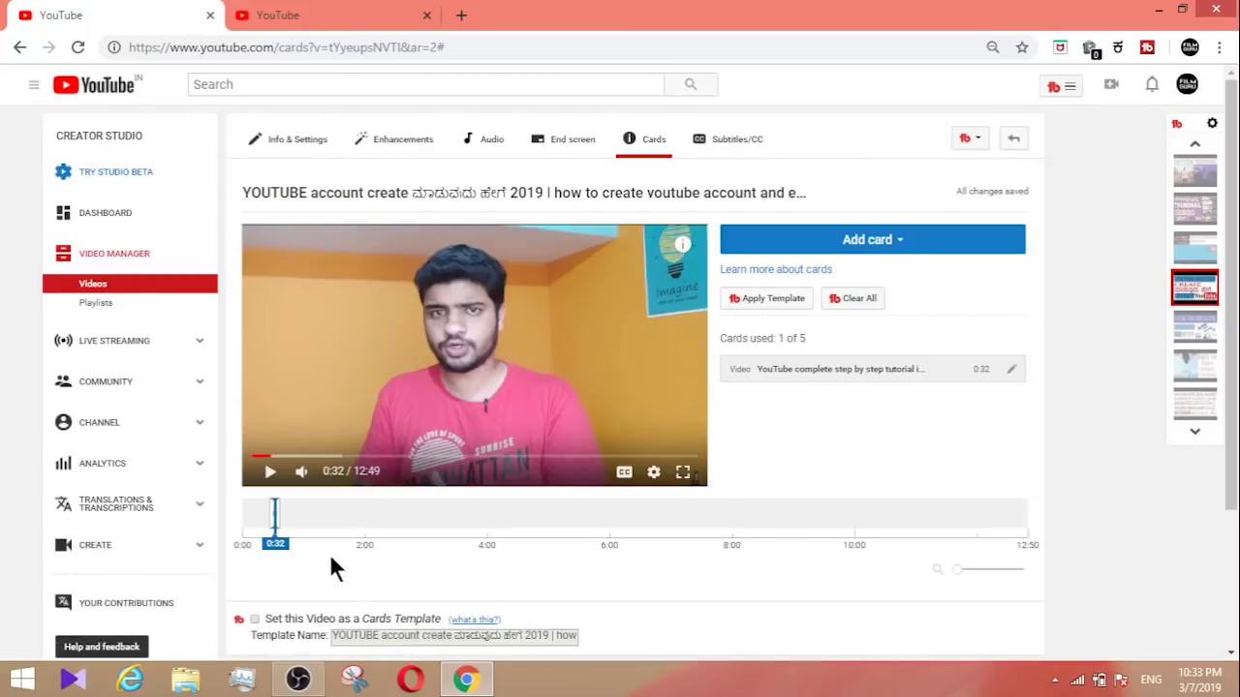
Step: Play the preview from 0:18 and again from 0:22, pausing just after 0:32 to check how the card teaser appears
{"action": "left_click", "coordinate": [262, 509]}
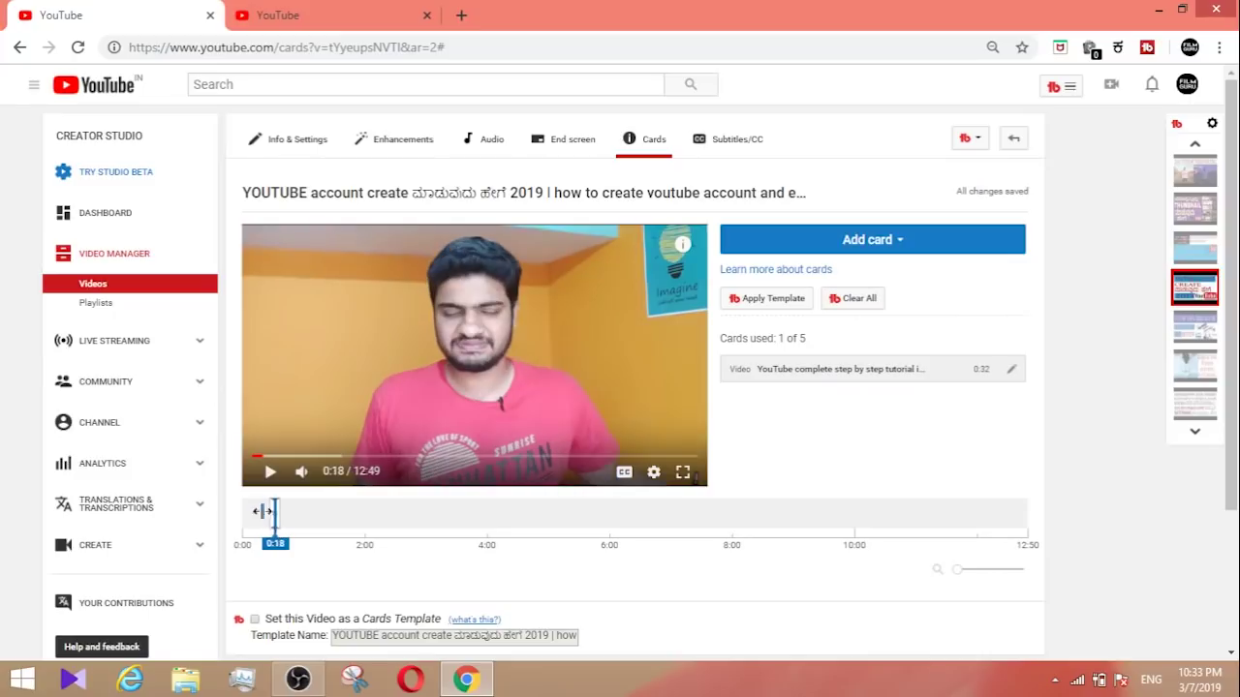
{"action": "left_click", "coordinate": [271, 481]}
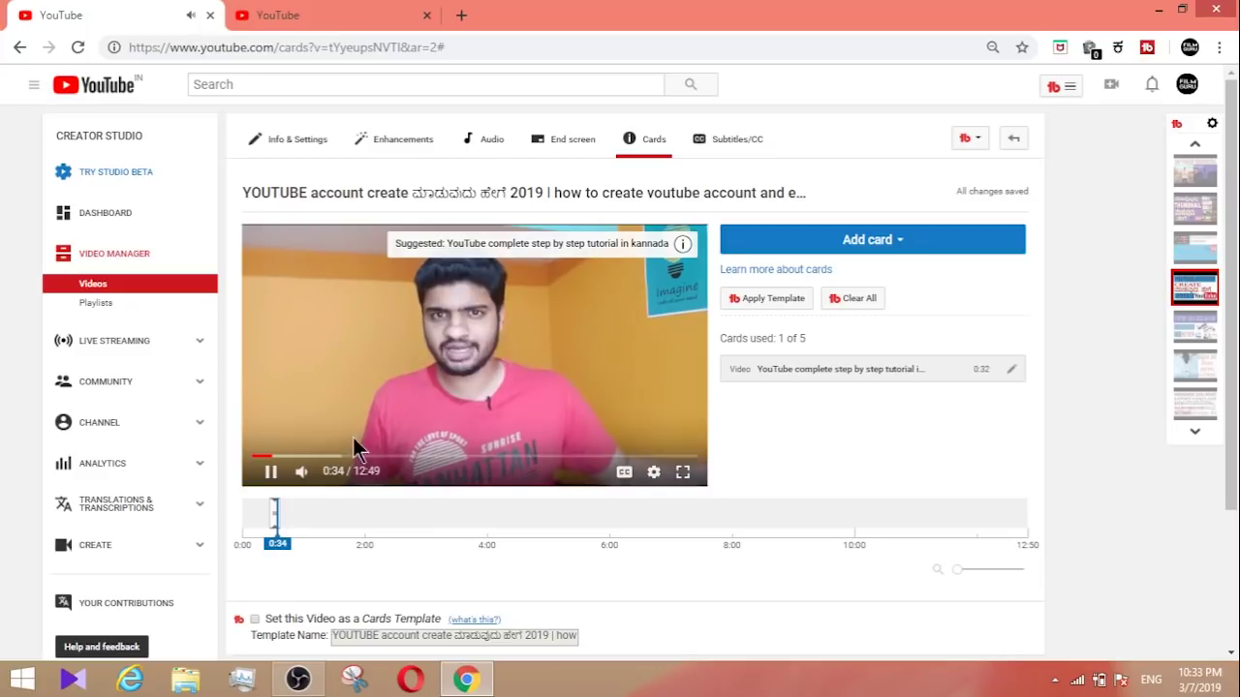
{"action": "left_click", "coordinate": [287, 473]}
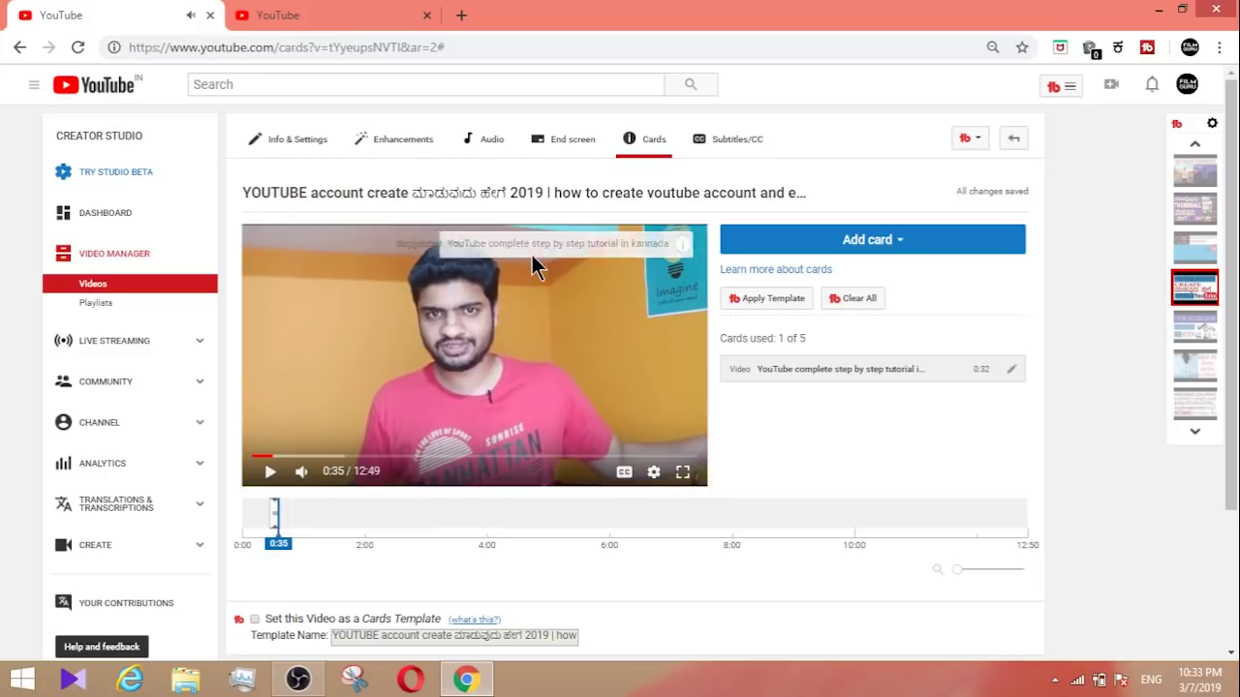
{"action": "left_click", "coordinate": [266, 515]}
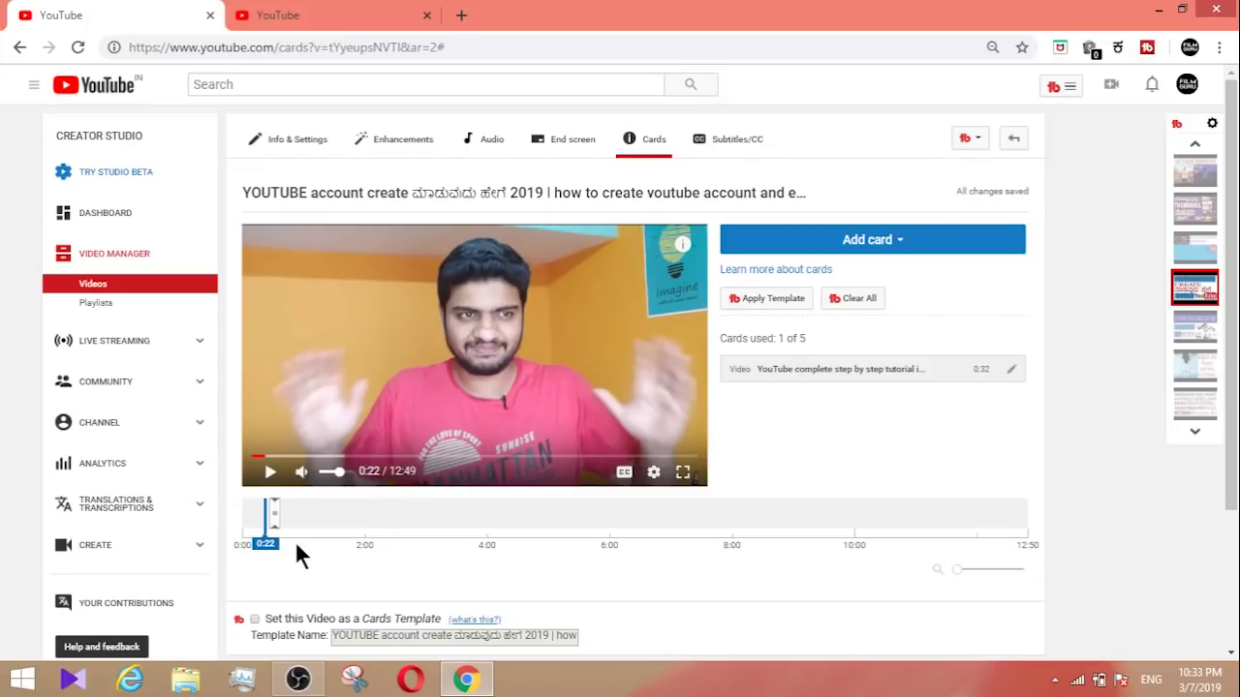
{"action": "left_click", "coordinate": [271, 471]}
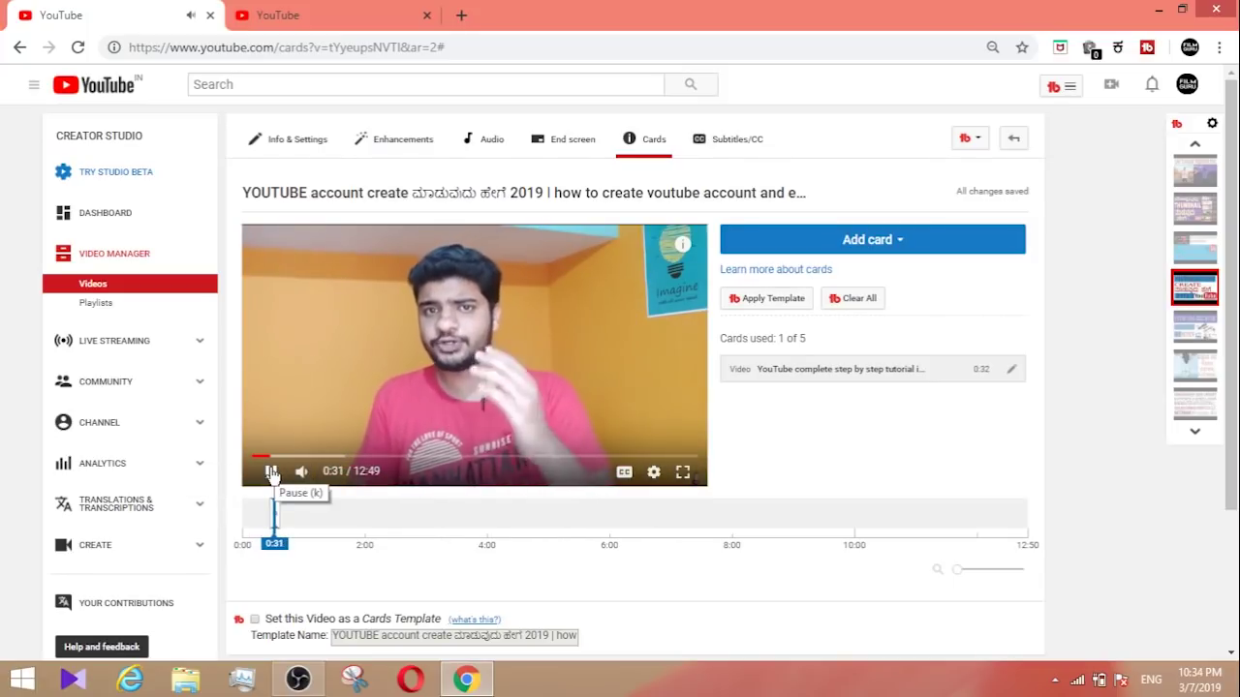
{"action": "left_click", "coordinate": [271, 472]}
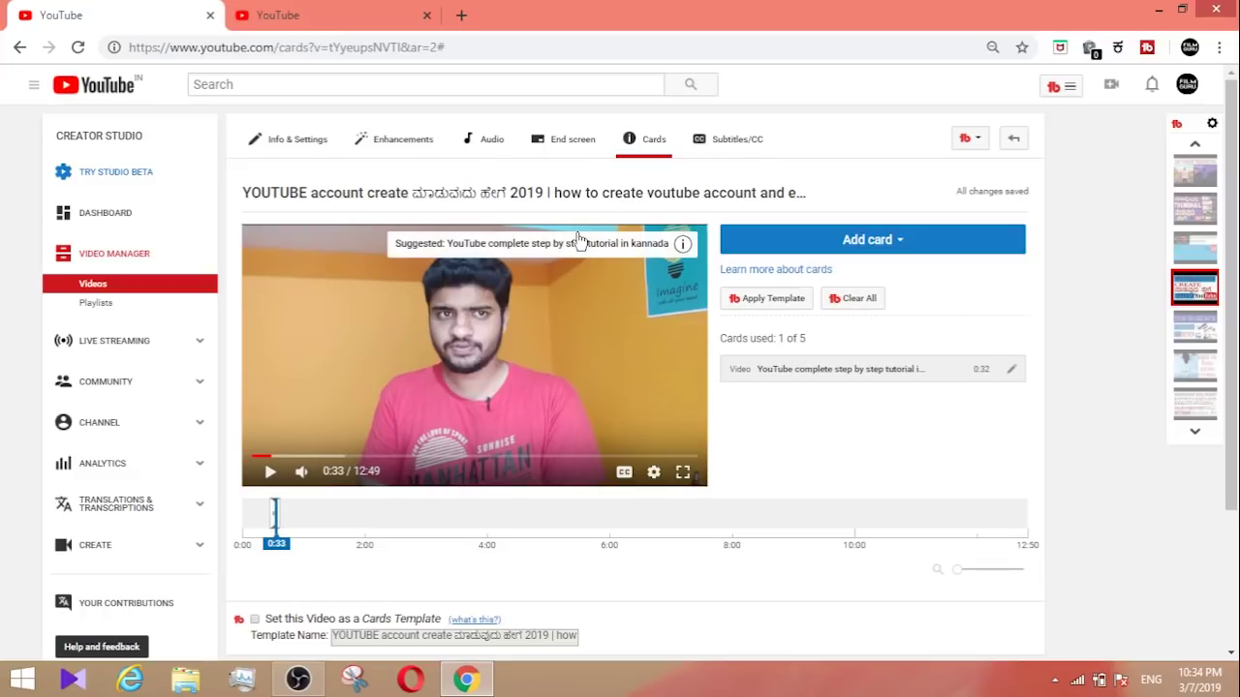
Step: Edit the video card at 0:32, set its teaser text to "watch this video" and save it
{"action": "left_click", "coordinate": [1012, 370]}
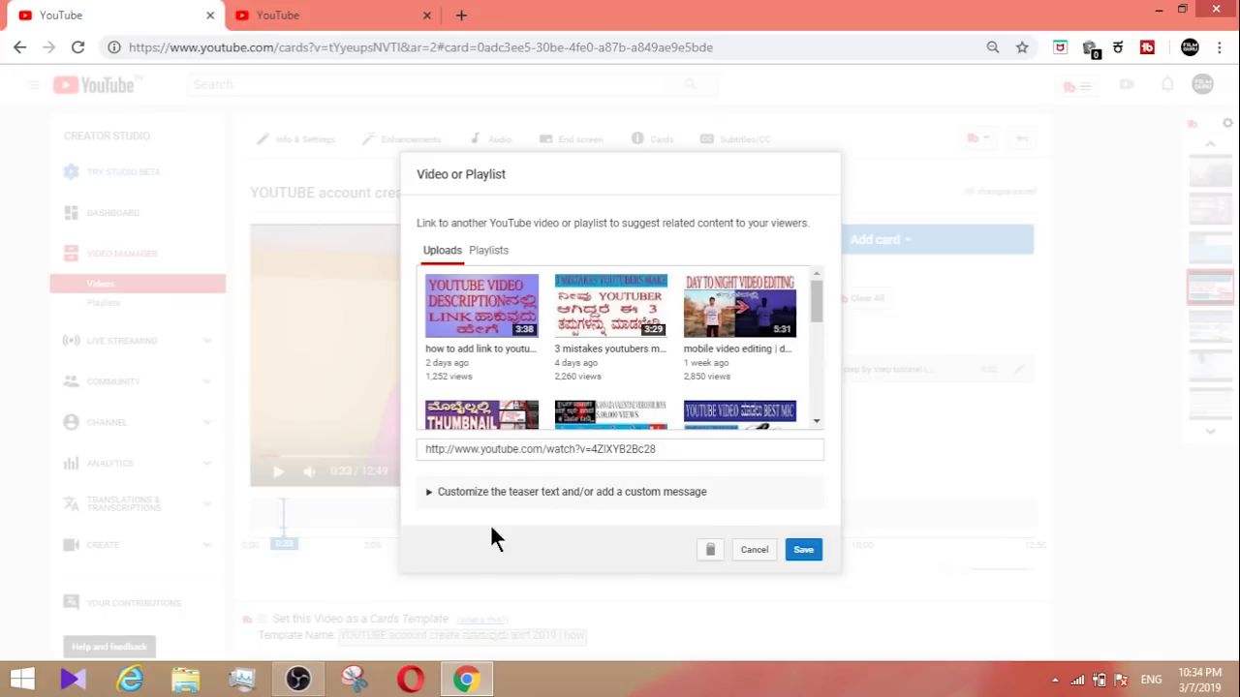
{"action": "left_click", "coordinate": [429, 492]}
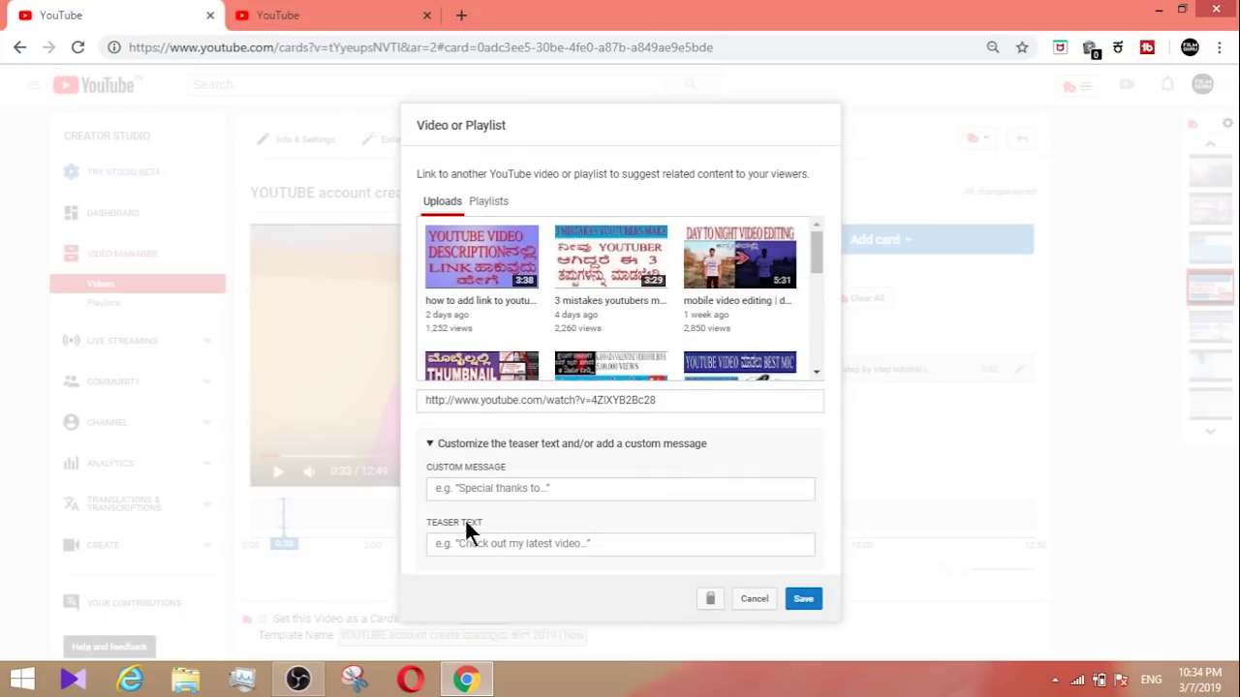
{"action": "left_click", "coordinate": [488, 546]}
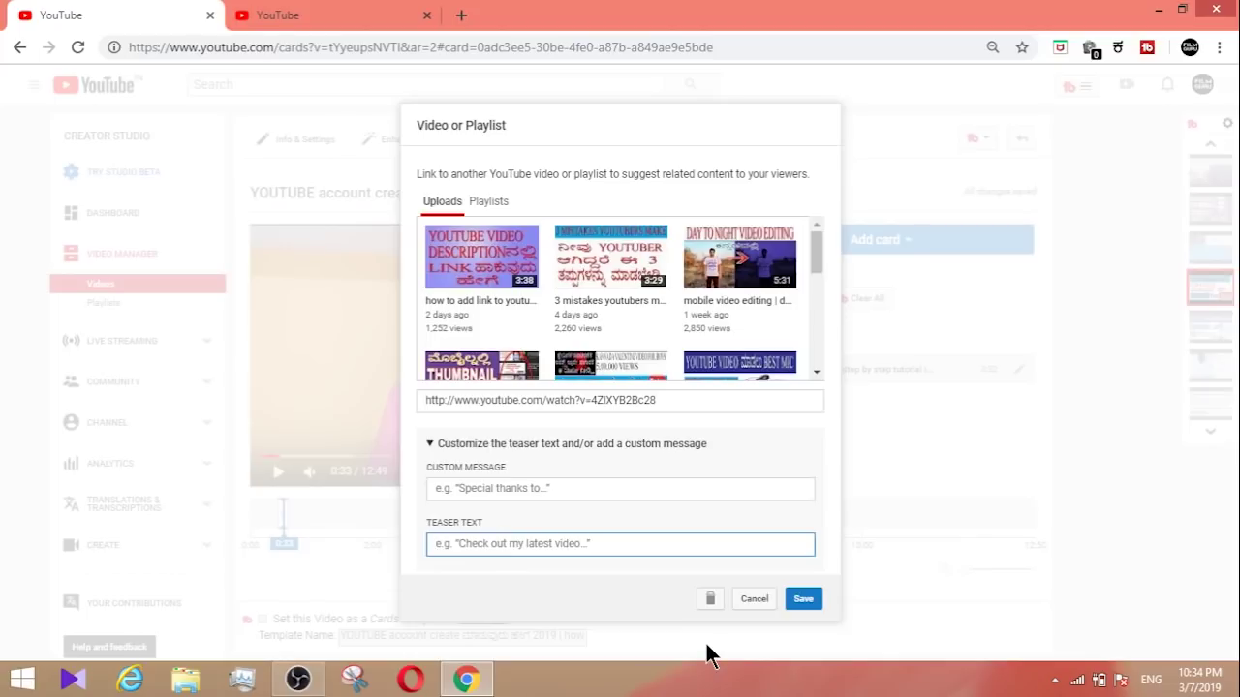
{"action": "type", "text": "watch this video"}
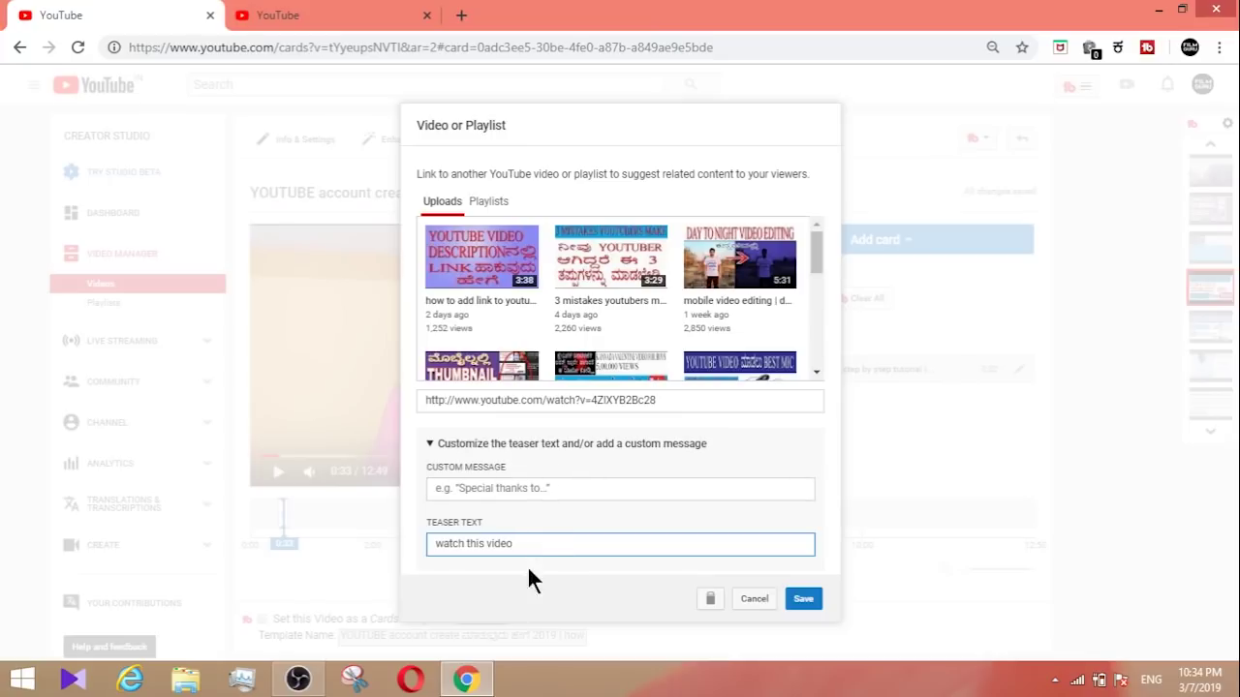
{"action": "left_click", "coordinate": [792, 603]}
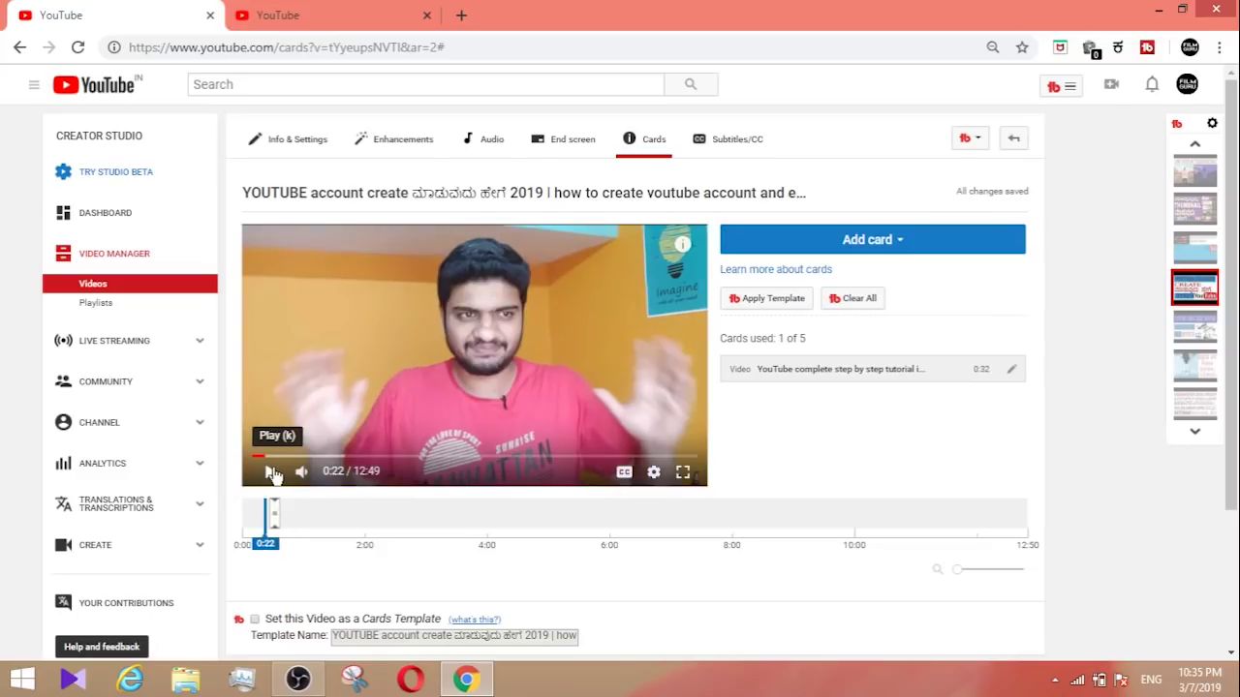
Step: Play the preview from 0:22 past the card to check the custom teaser, and review the teaser text in the card's settings
{"action": "left_click", "coordinate": [270, 472]}
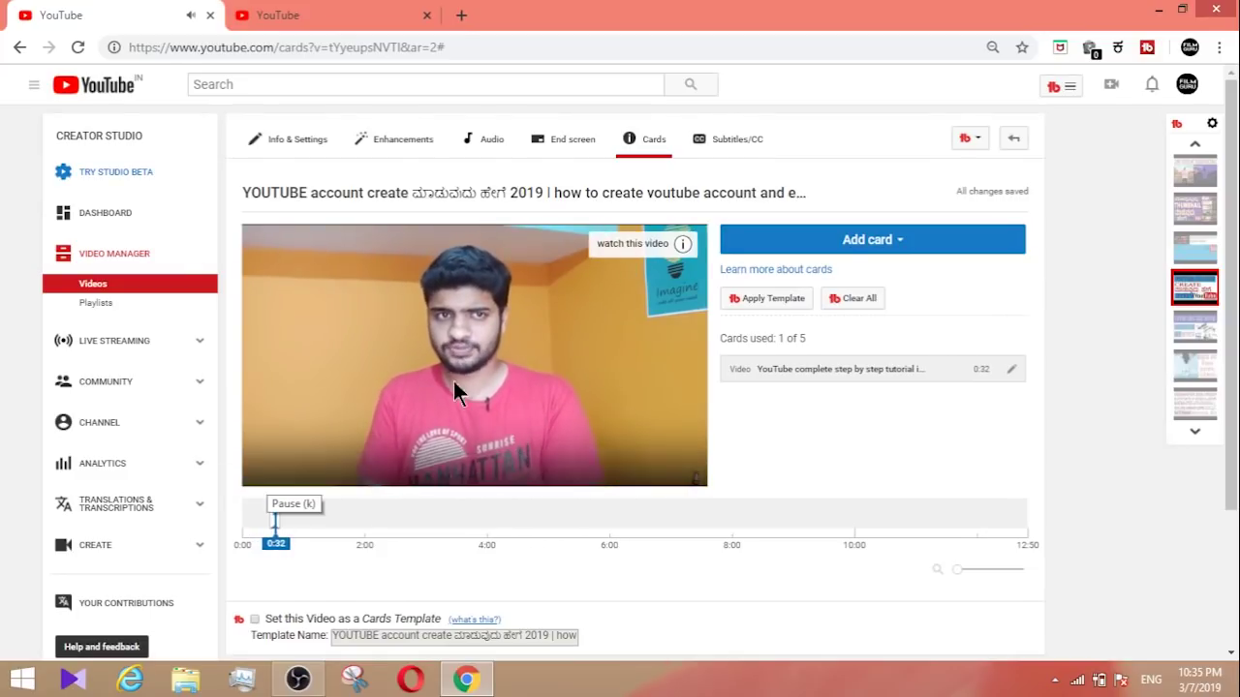
{"action": "left_click", "coordinate": [271, 473]}
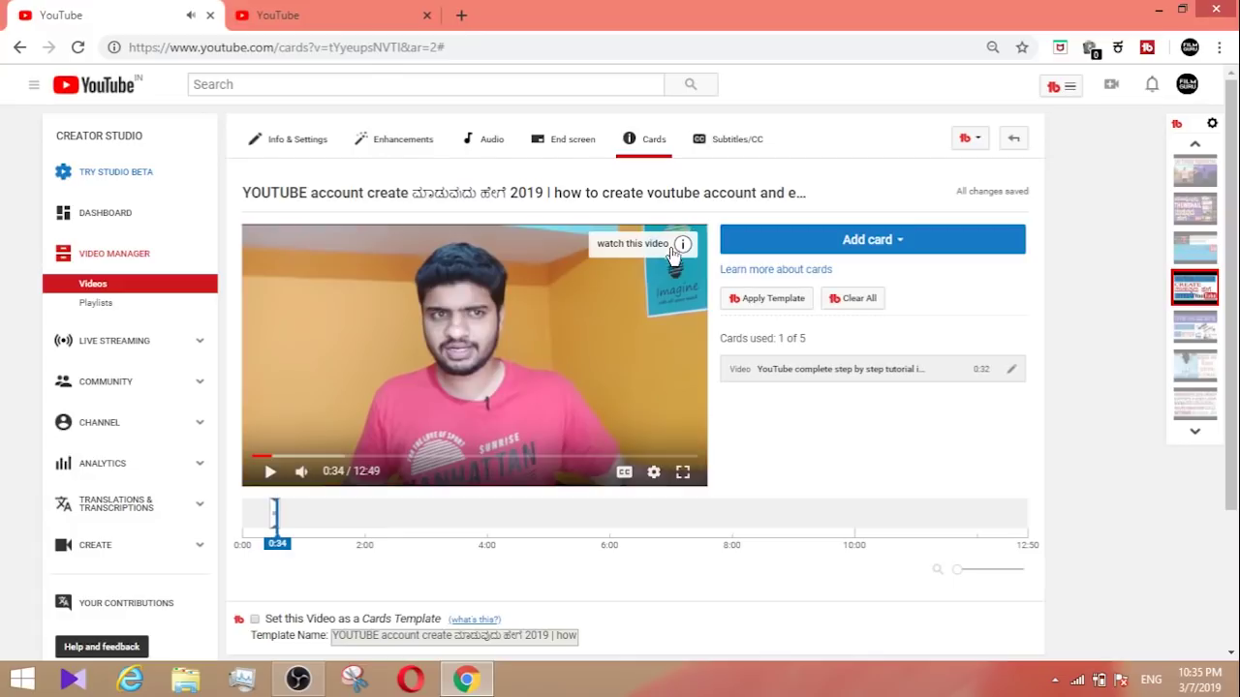
{"action": "left_click", "coordinate": [1011, 374]}
{"action": "left_click", "coordinate": [438, 543]}
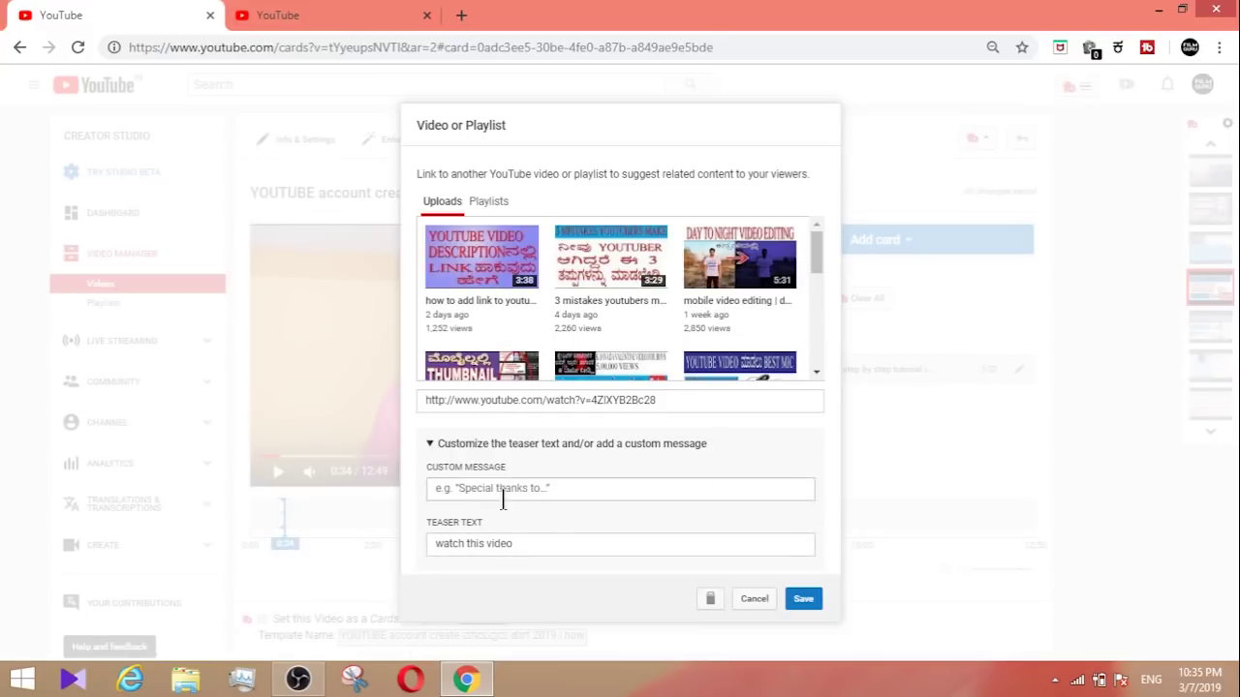
{"action": "left_click_drag", "start_coordinate": [540, 545], "coordinate": [390, 566]}
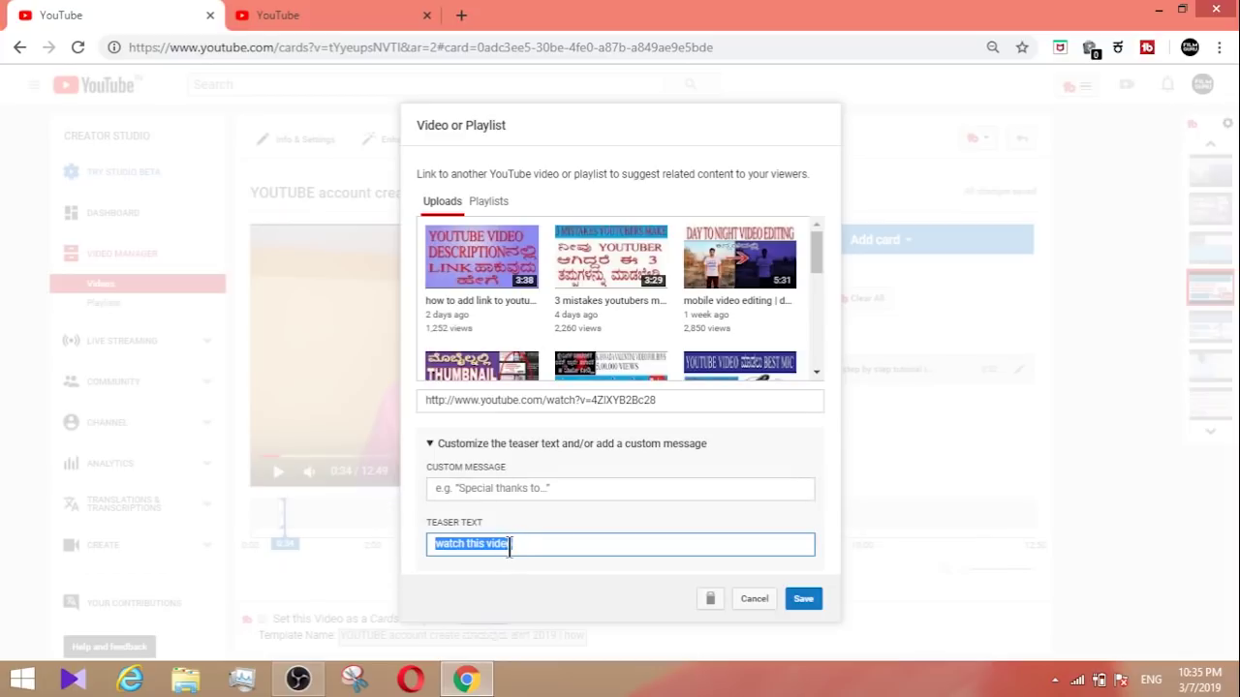
{"action": "left_click", "coordinate": [807, 602]}
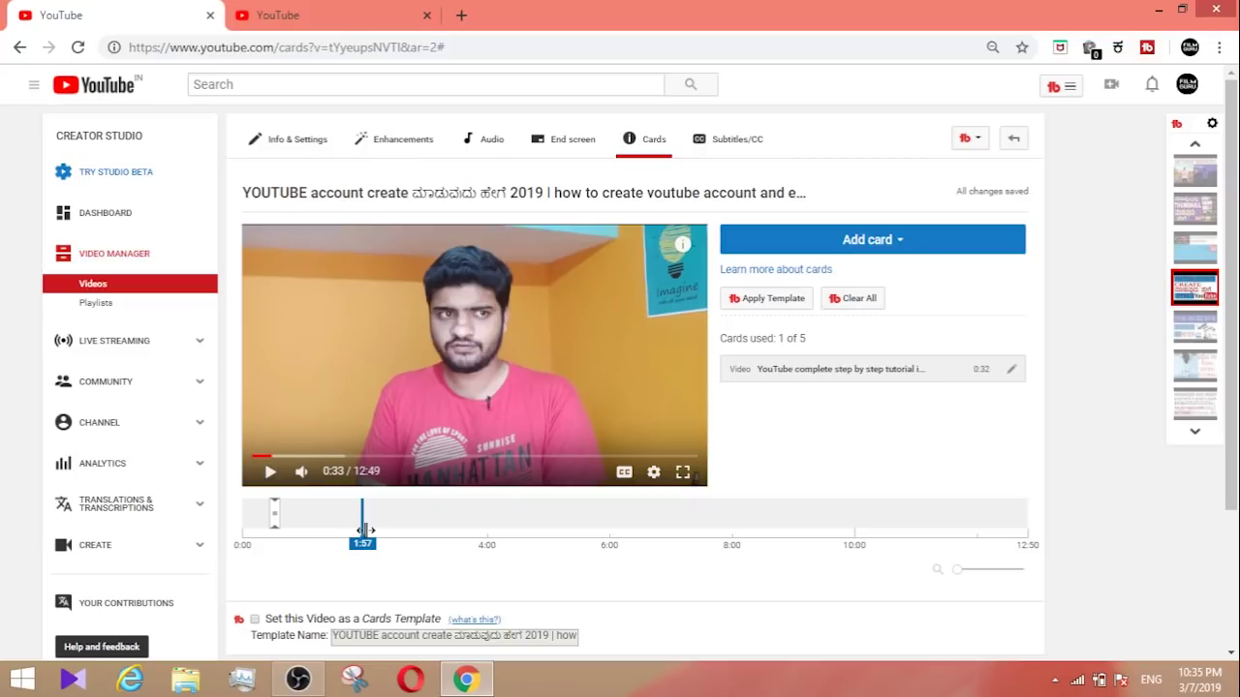
Step: Position the playhead at 2:37 and examine the Channel card form, closing it without creating a card
{"action": "left_click", "coordinate": [406, 510]}
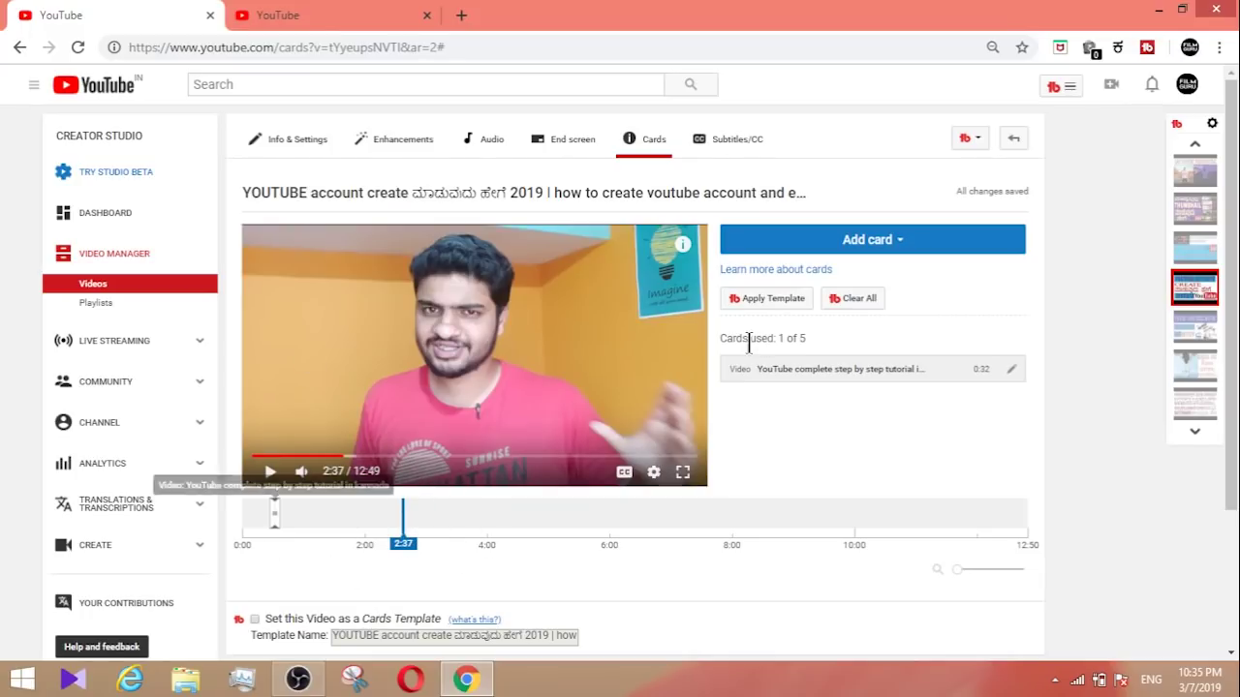
{"action": "left_click", "coordinate": [845, 244]}
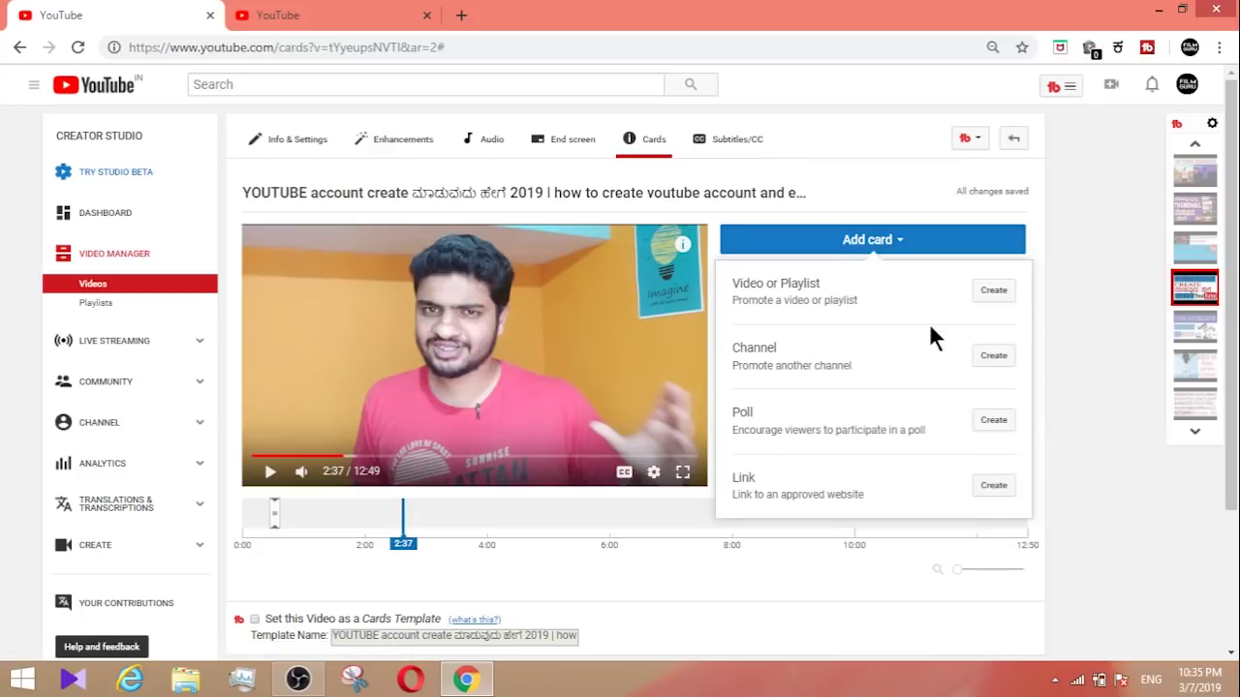
{"action": "left_click", "coordinate": [982, 361]}
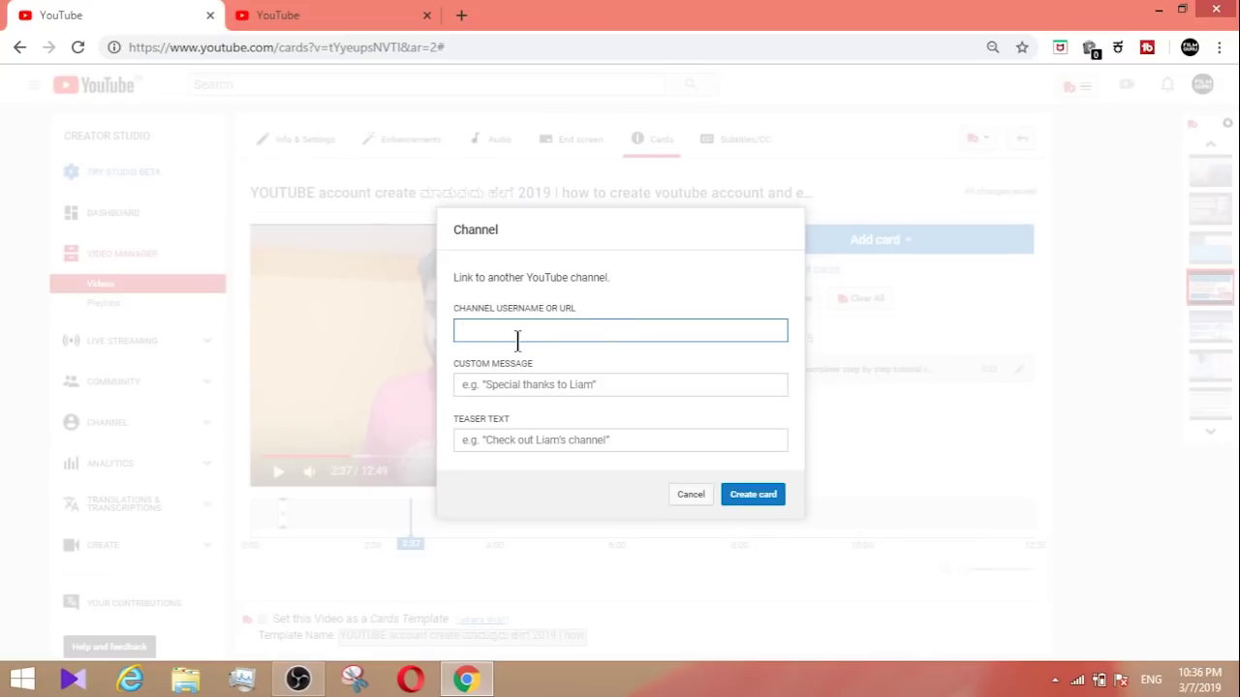
{"action": "left_click", "coordinate": [473, 444]}
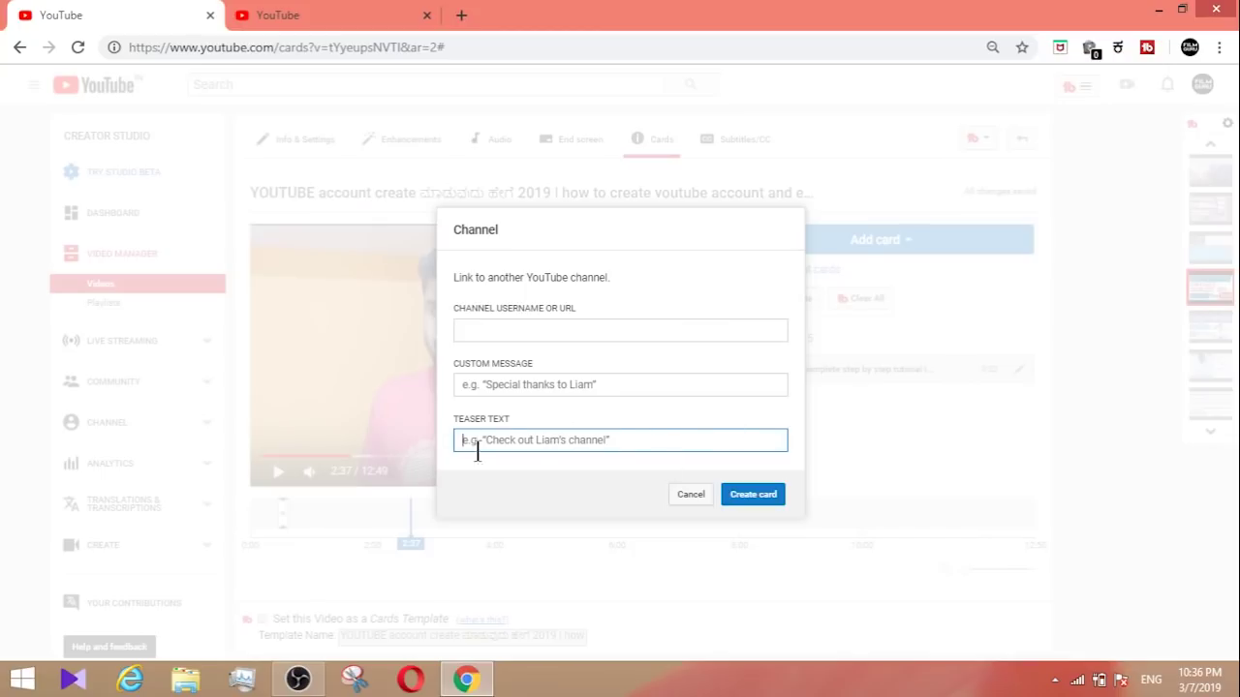
{"action": "left_click", "coordinate": [687, 495]}
Step: Examine the Poll card form's question and choice fields, adding a third and fourth choice, and close it without creating a card
{"action": "left_click", "coordinate": [911, 252]}
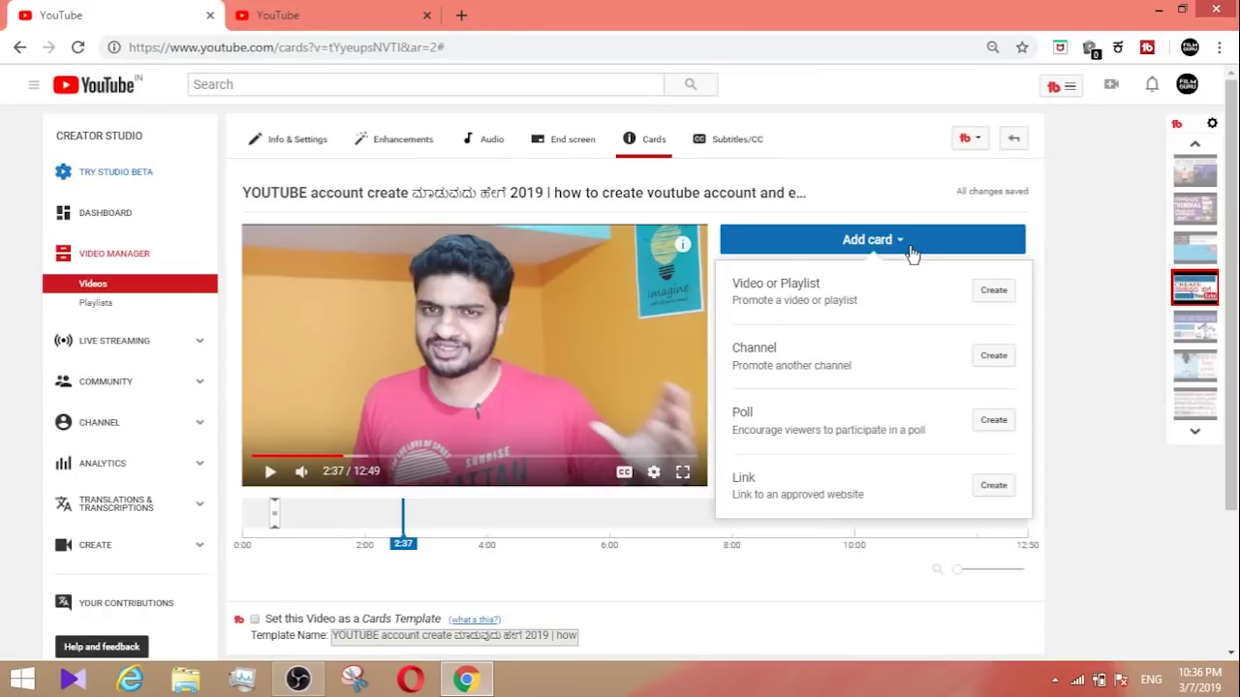
{"action": "left_click", "coordinate": [990, 422]}
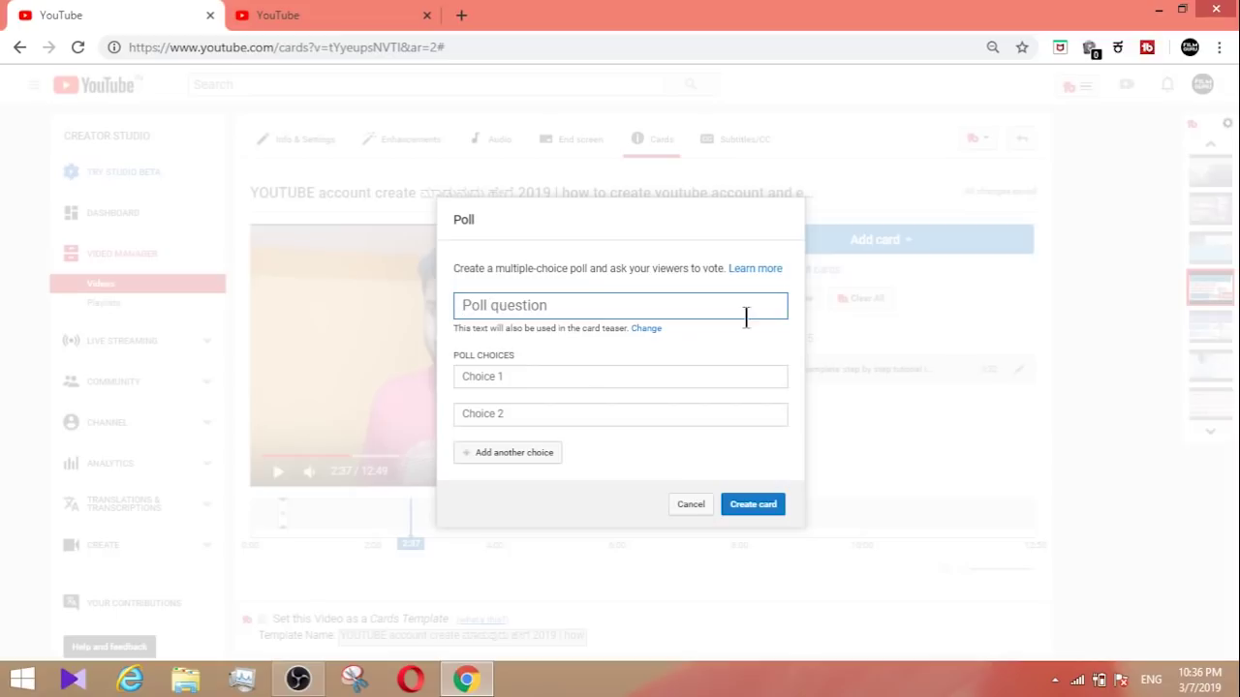
{"action": "left_click", "coordinate": [556, 375]}
{"action": "left_click", "coordinate": [532, 420]}
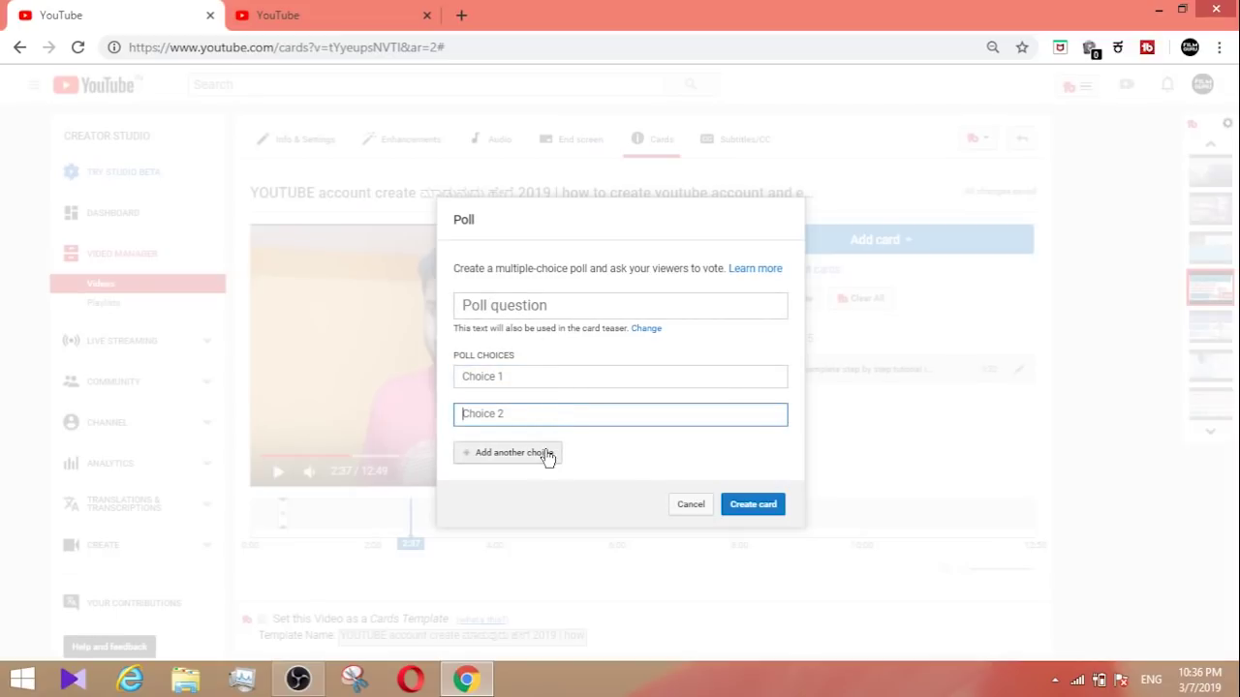
{"action": "left_click", "coordinate": [547, 453]}
{"action": "left_click", "coordinate": [539, 473]}
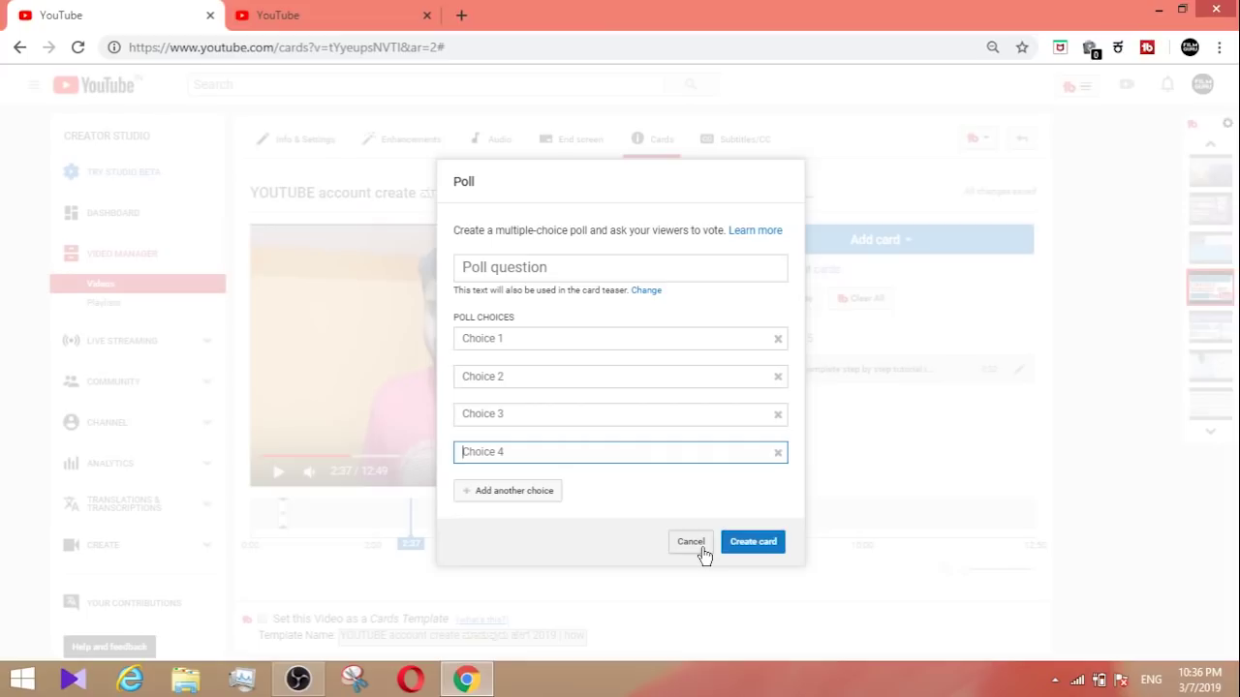
{"action": "left_click", "coordinate": [489, 271]}
{"action": "left_click", "coordinate": [464, 338]}
{"action": "left_click", "coordinate": [485, 372]}
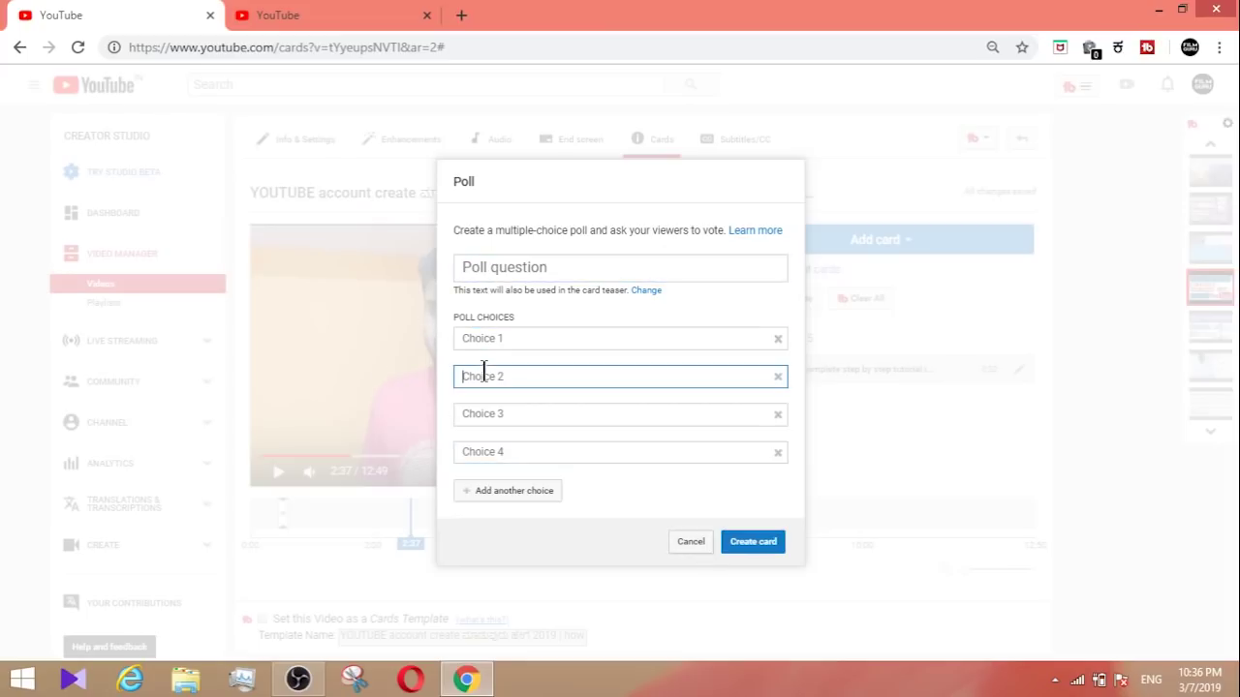
{"action": "left_click", "coordinate": [691, 543]}
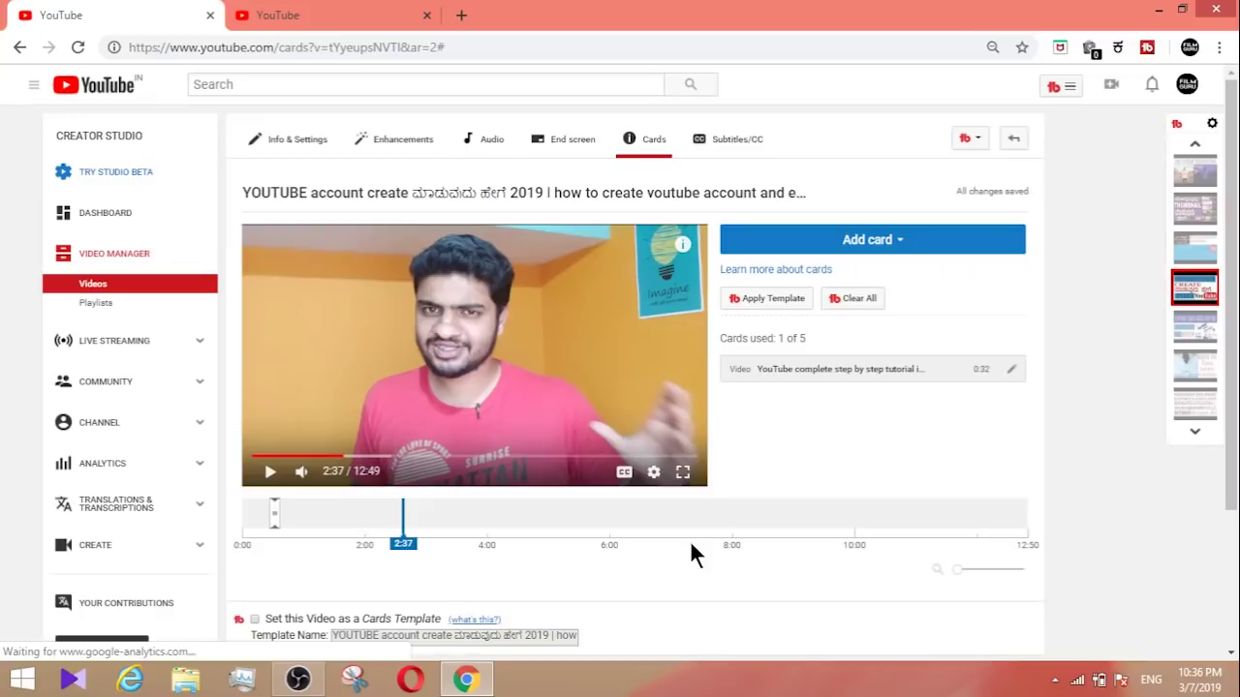
Step: Examine the Link card form and its permitted website types, and close it without creating a card
{"action": "left_click", "coordinate": [818, 254]}
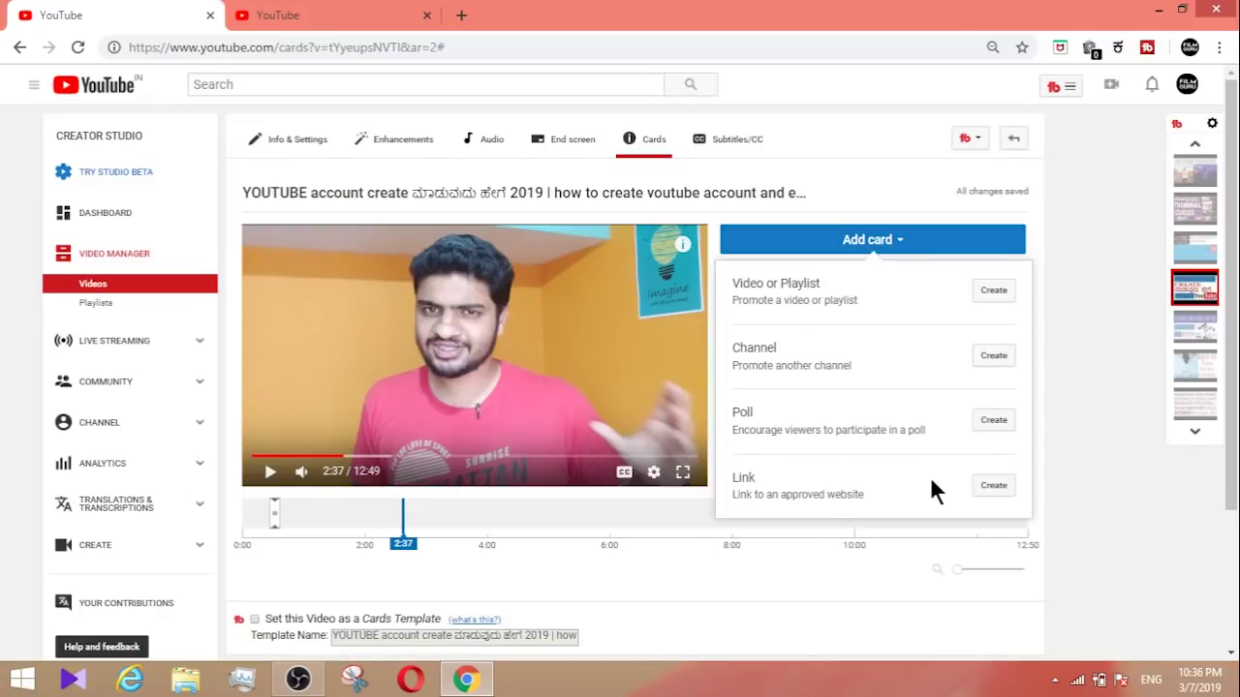
{"action": "left_click", "coordinate": [992, 485]}
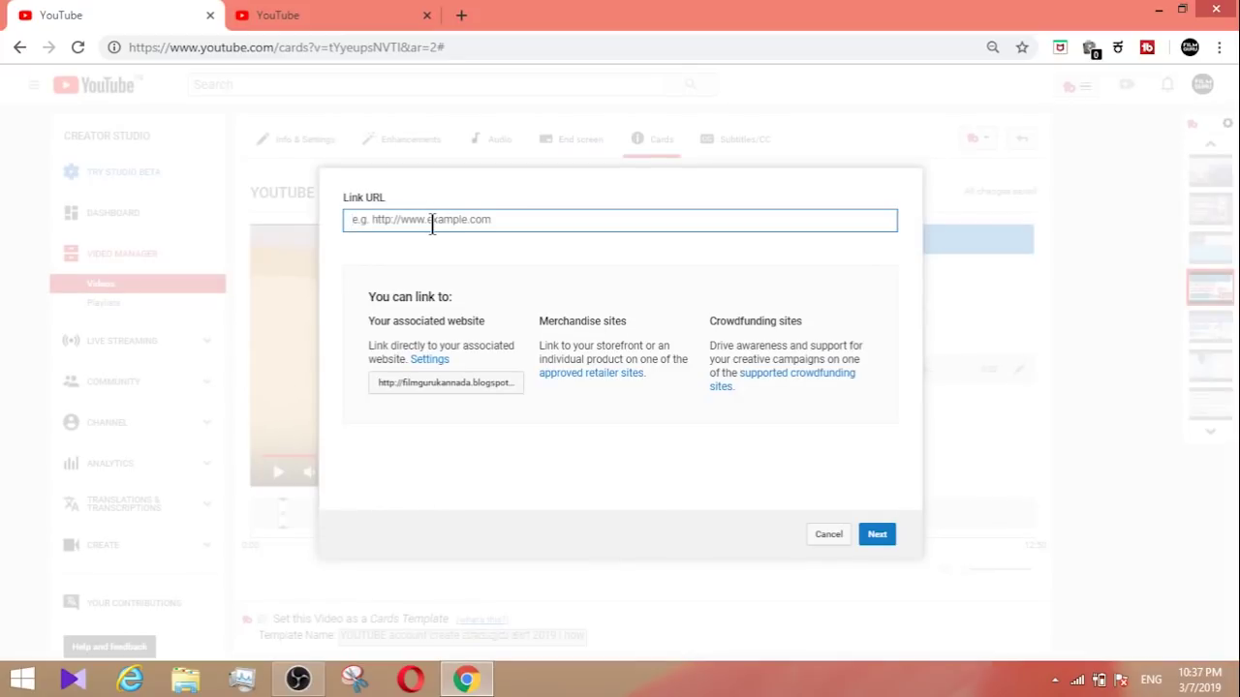
{"action": "left_click", "coordinate": [828, 535]}
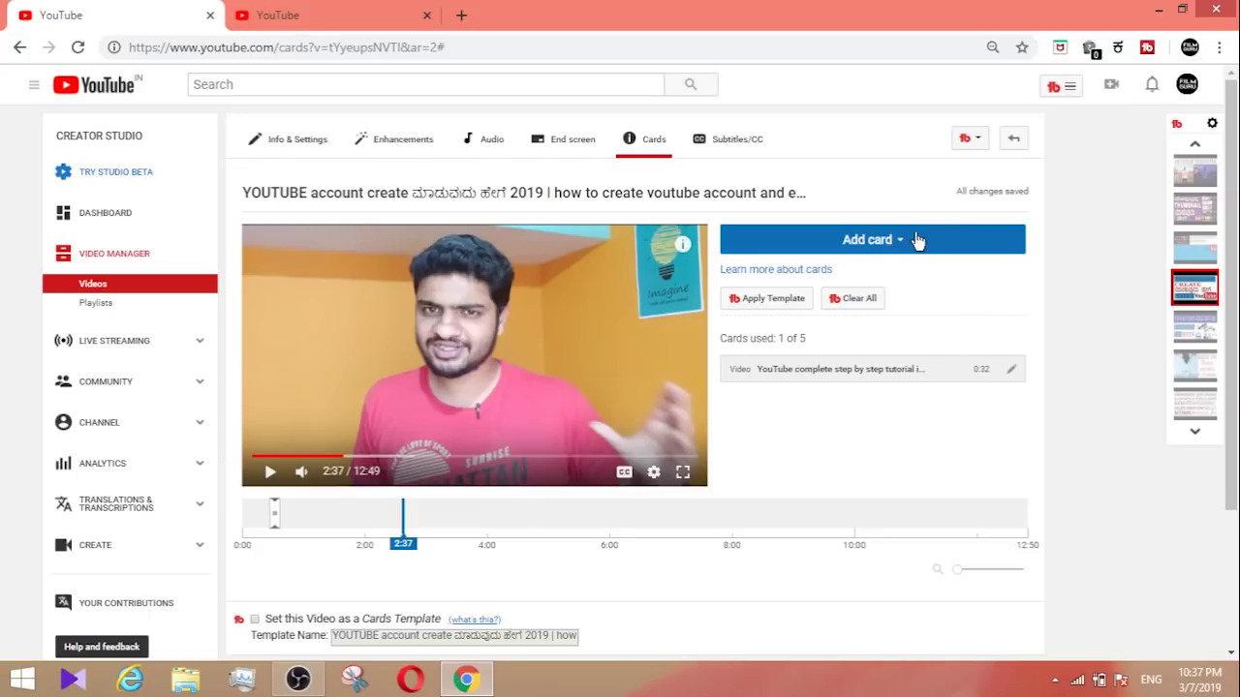
Step: Review the settings of the existing video card at 0:32 and close them without saving
{"action": "left_click", "coordinate": [1011, 372]}
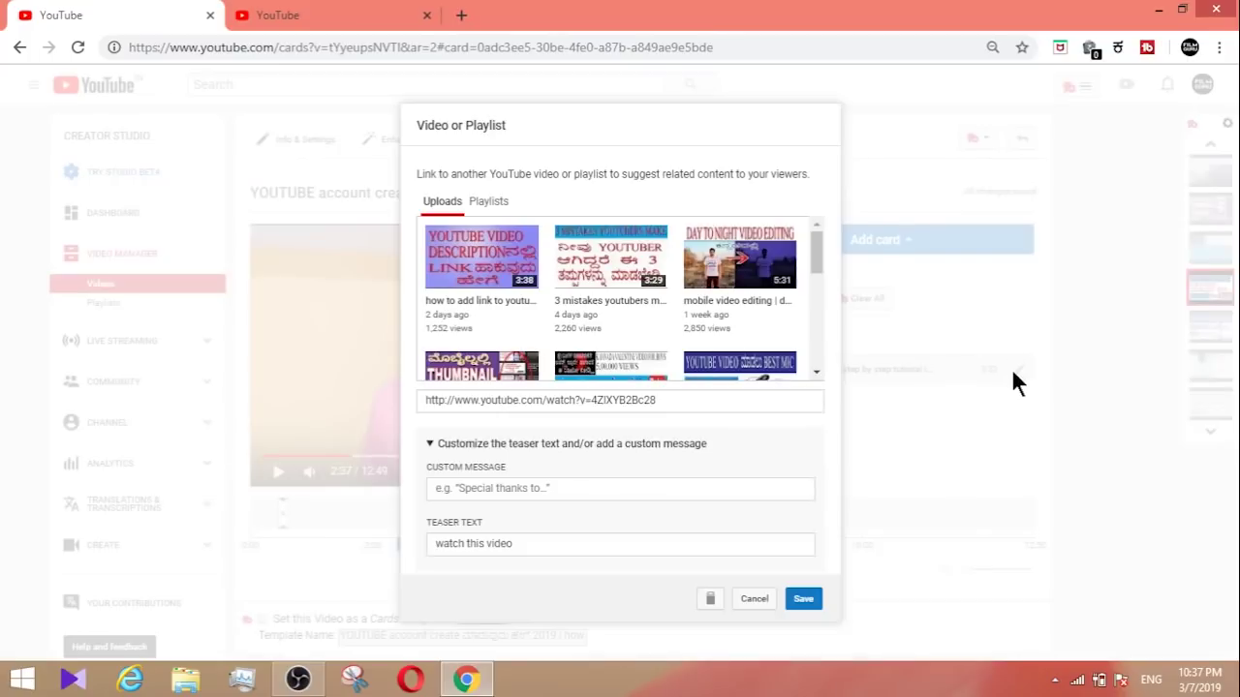
{"action": "left_click", "coordinate": [754, 600]}
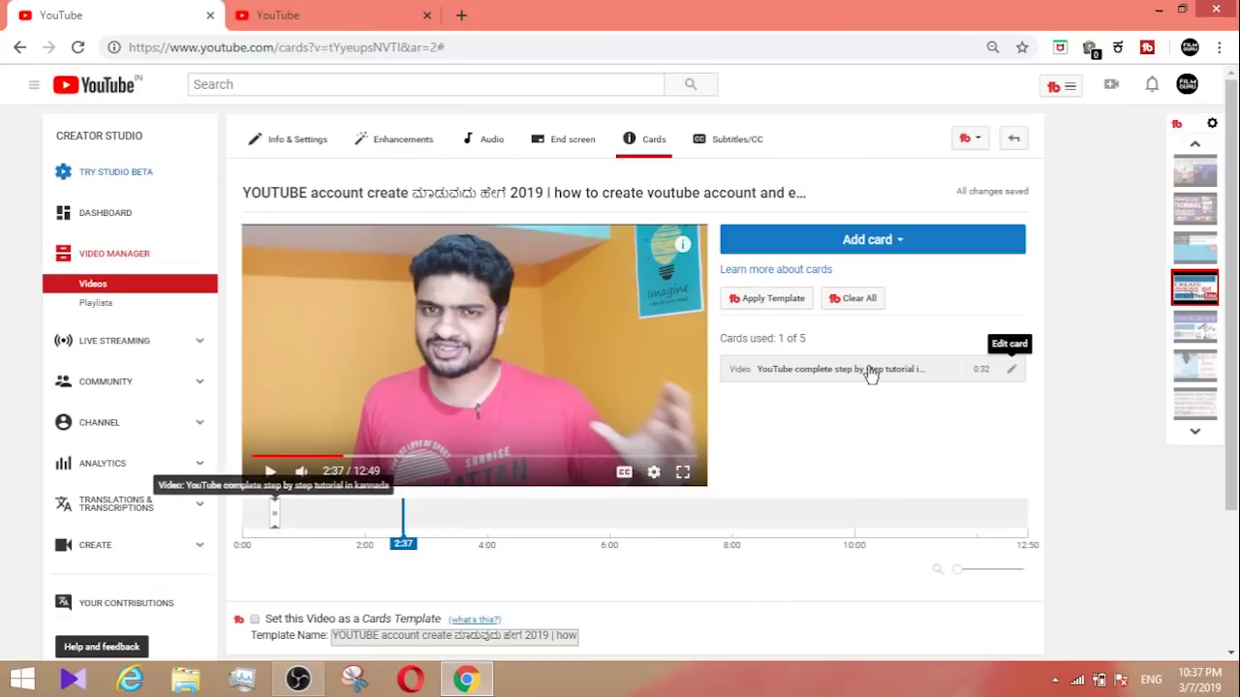
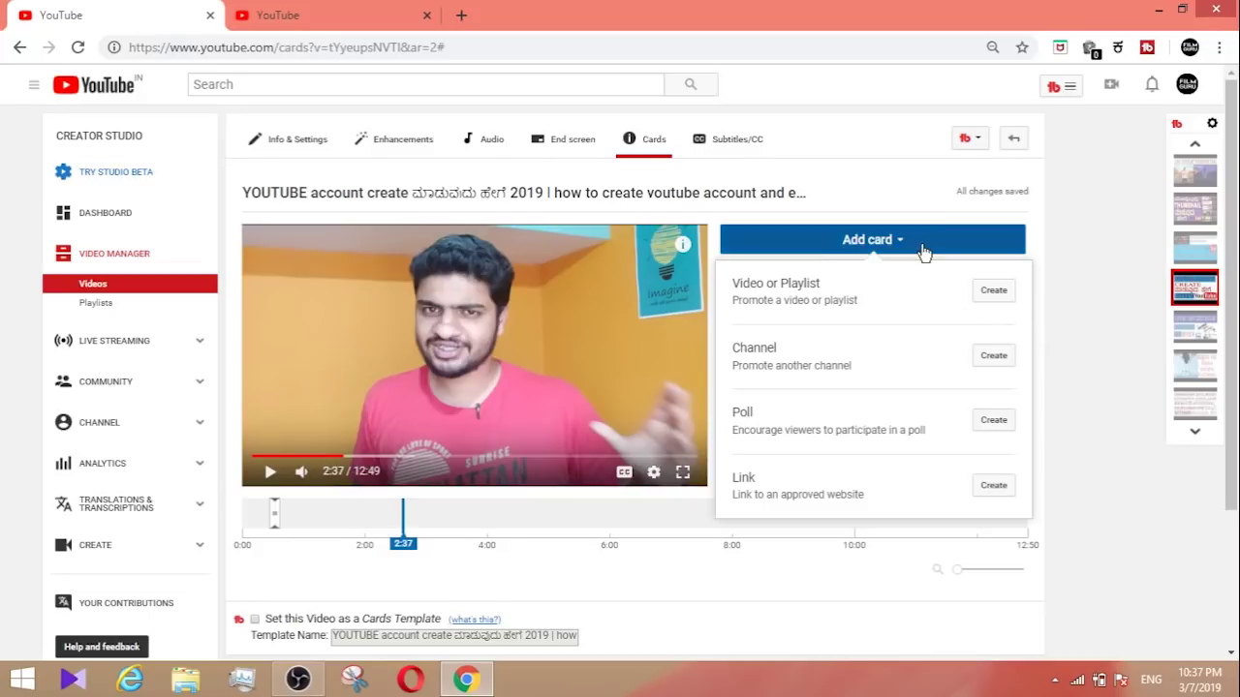
{"action": "left_click", "coordinate": [922, 247]}
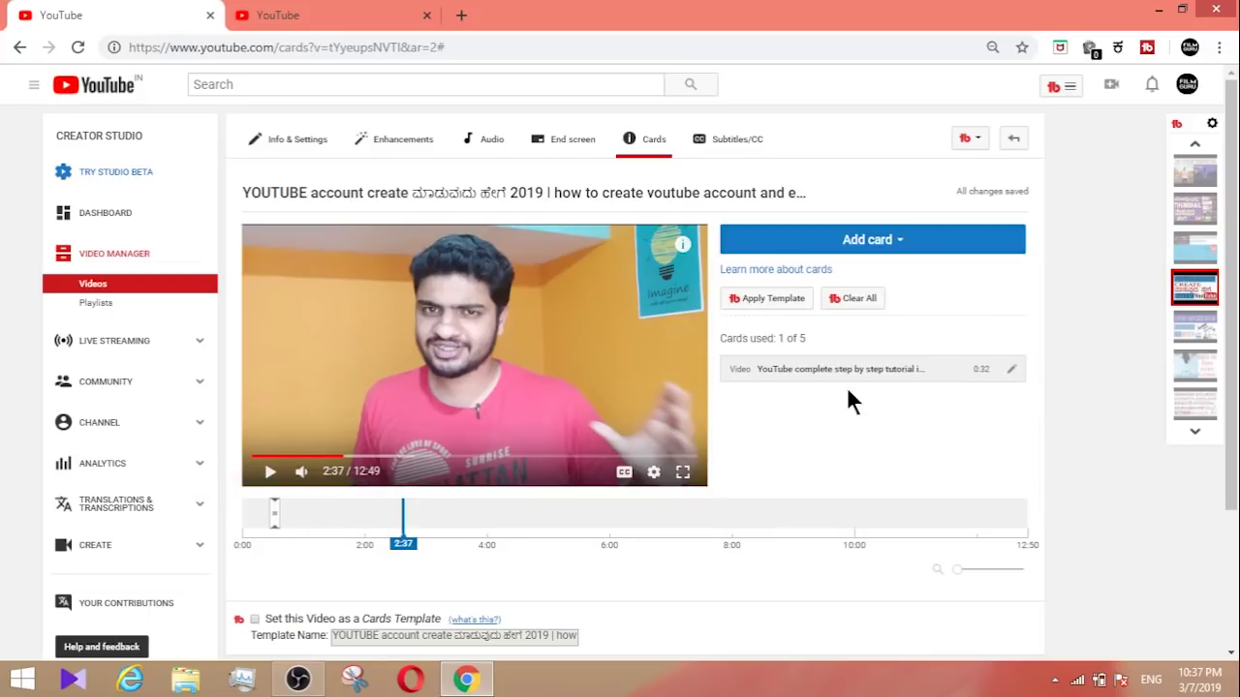
Step: Add a video card at 2:37 that links to the uploaded day-to-night mobile video editing video
{"action": "left_click", "coordinate": [915, 247]}
{"action": "left_click", "coordinate": [993, 290]}
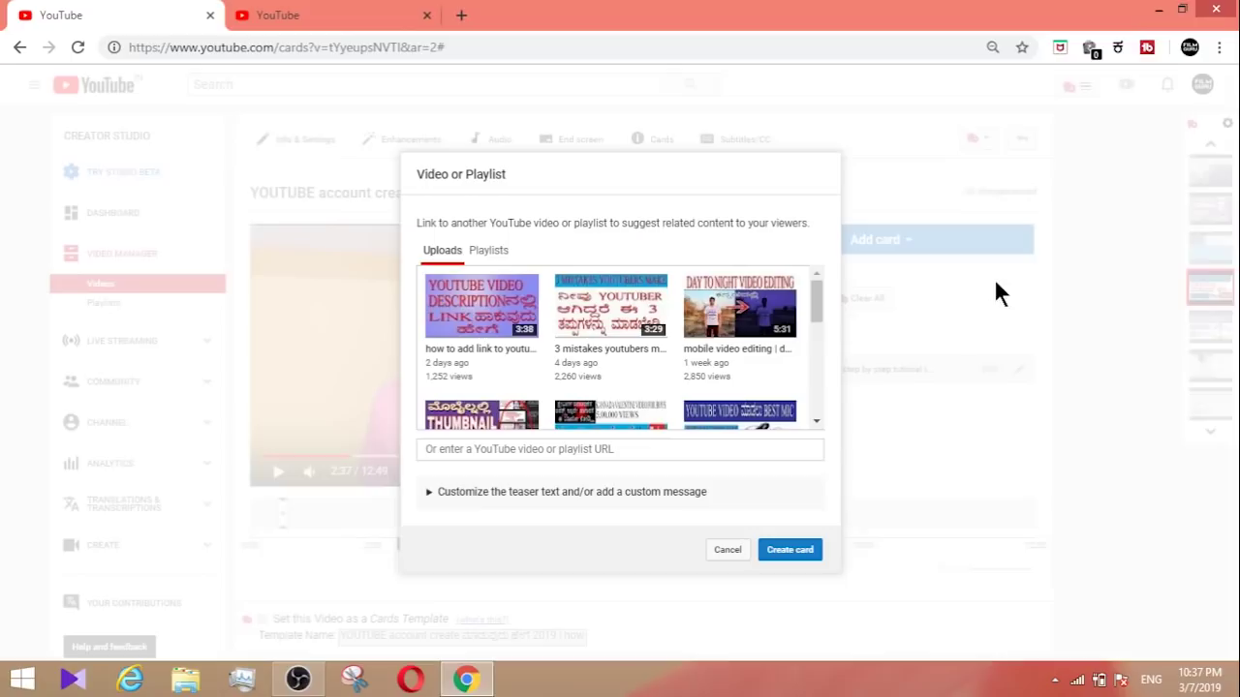
{"action": "left_click", "coordinate": [756, 324]}
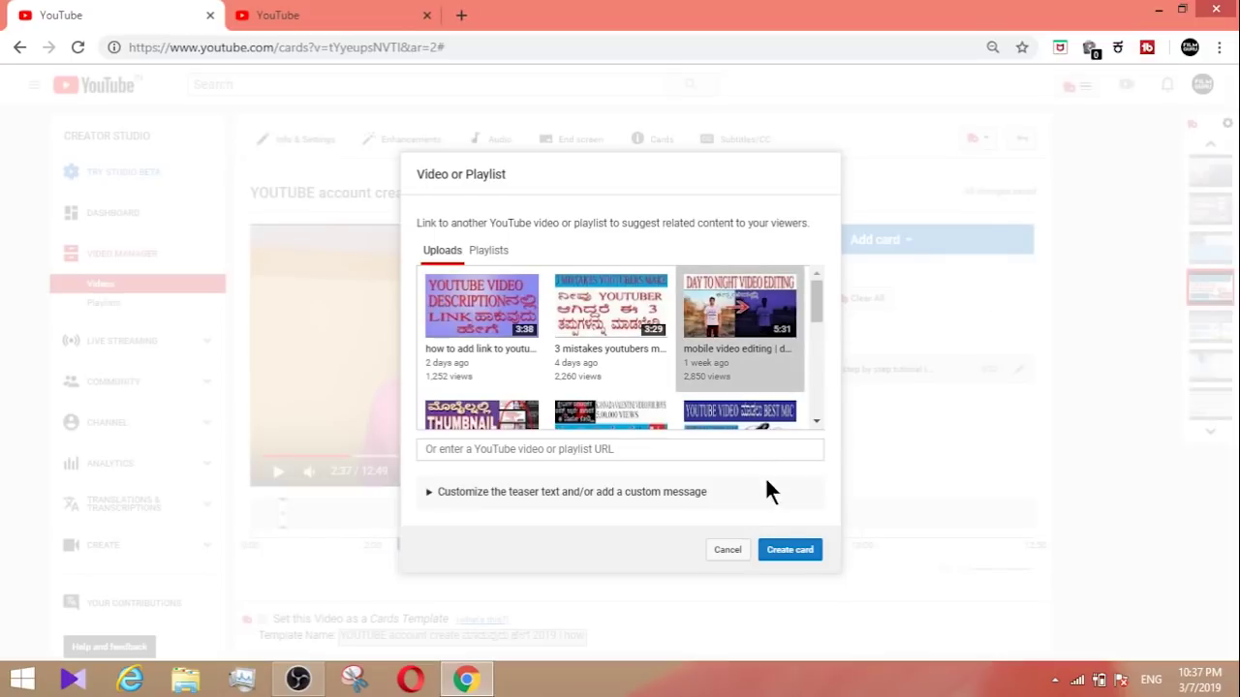
{"action": "left_click", "coordinate": [789, 549]}
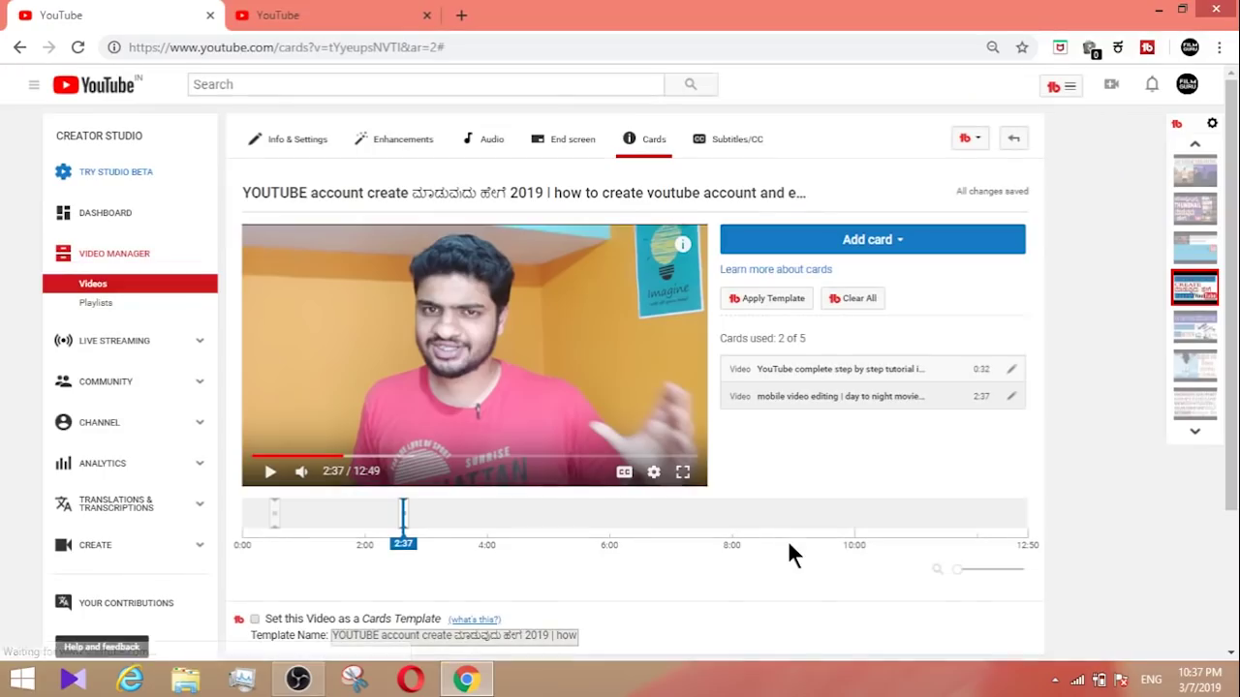
Step: Play the video from 2:30 past the 2:37 card to check its teaser, and review the available card types
{"action": "left_click", "coordinate": [396, 518]}
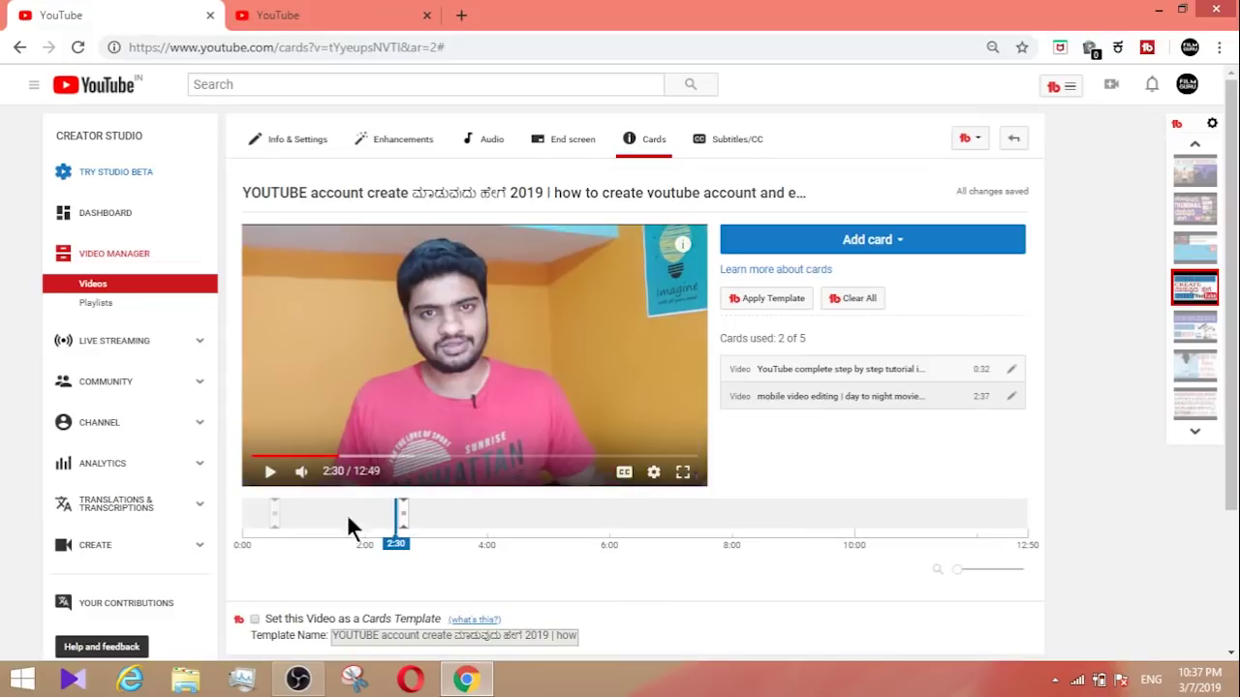
{"action": "left_click", "coordinate": [272, 472]}
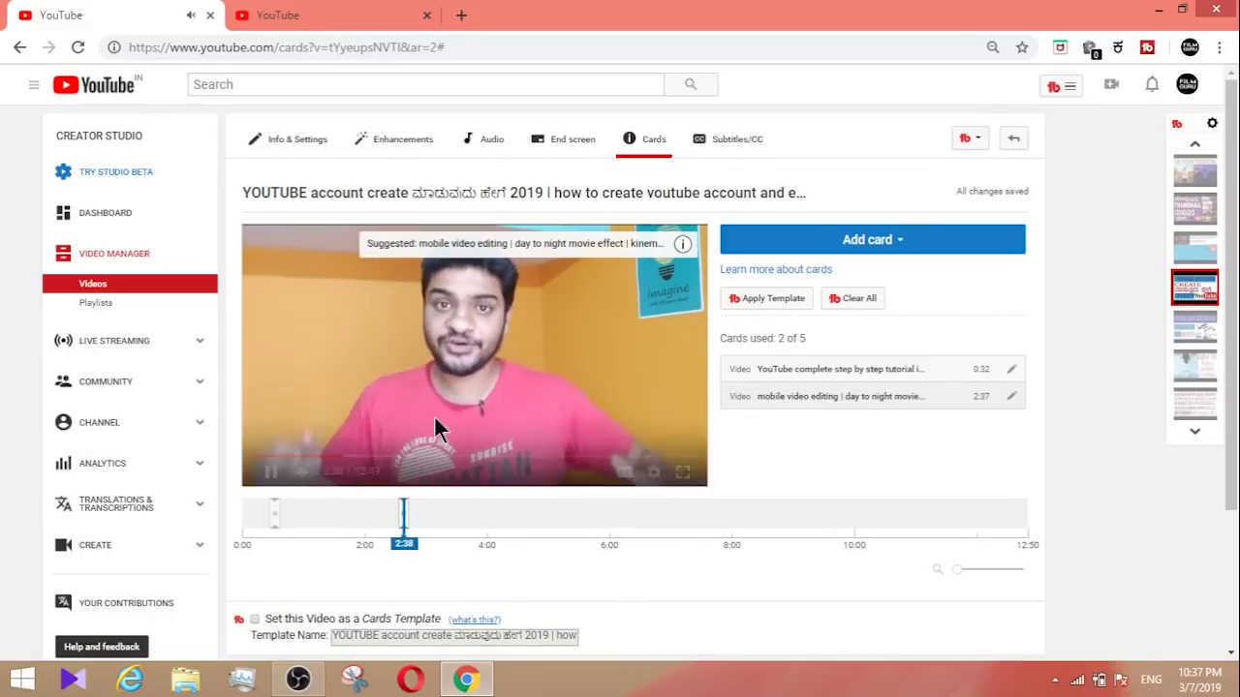
{"action": "left_click", "coordinate": [272, 472]}
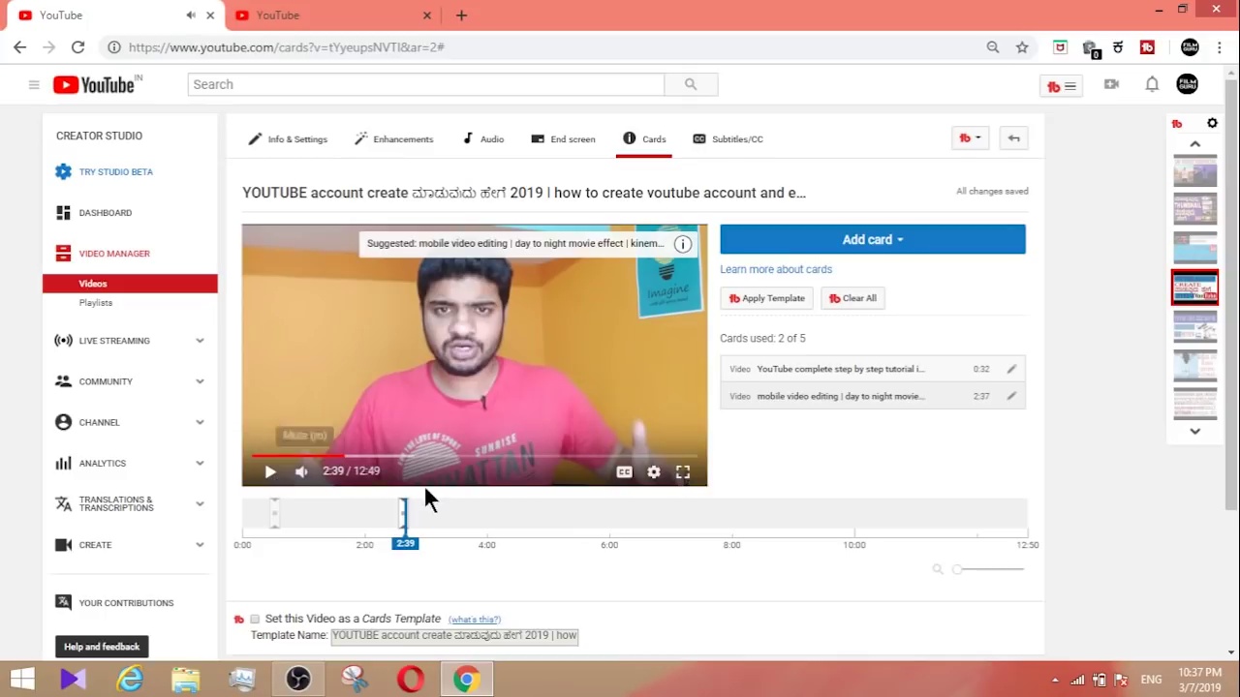
{"action": "left_click", "coordinate": [801, 249]}
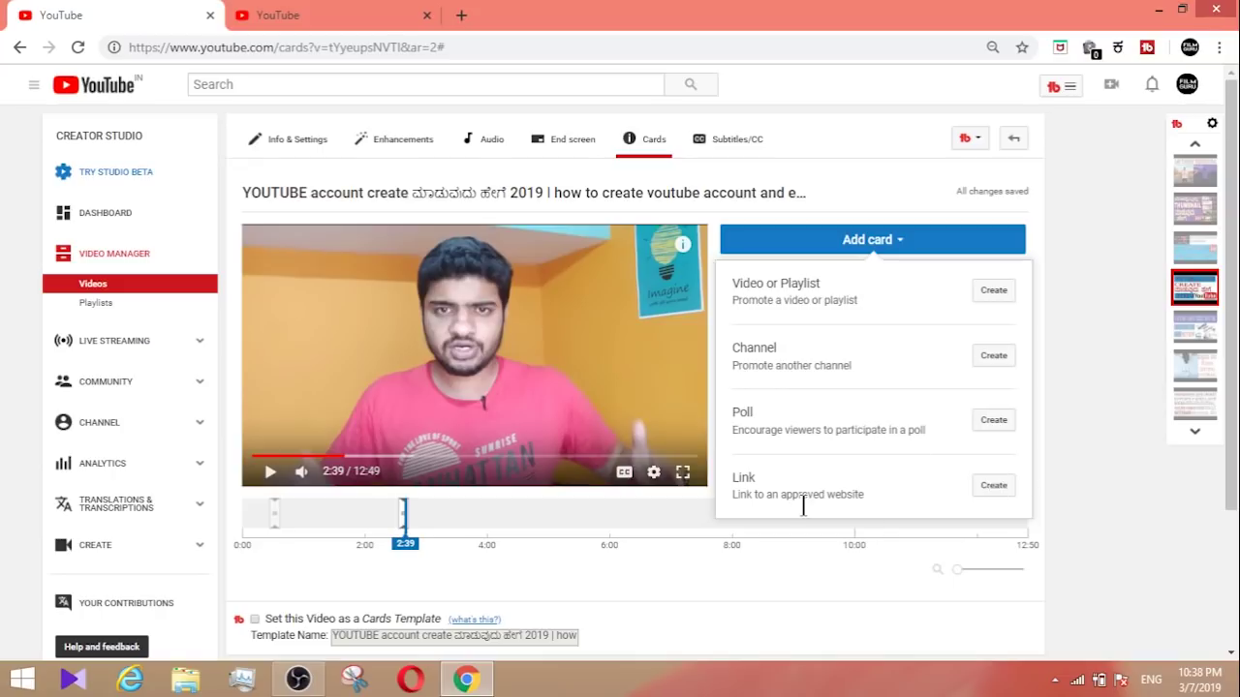
{"action": "left_click", "coordinate": [847, 496]}
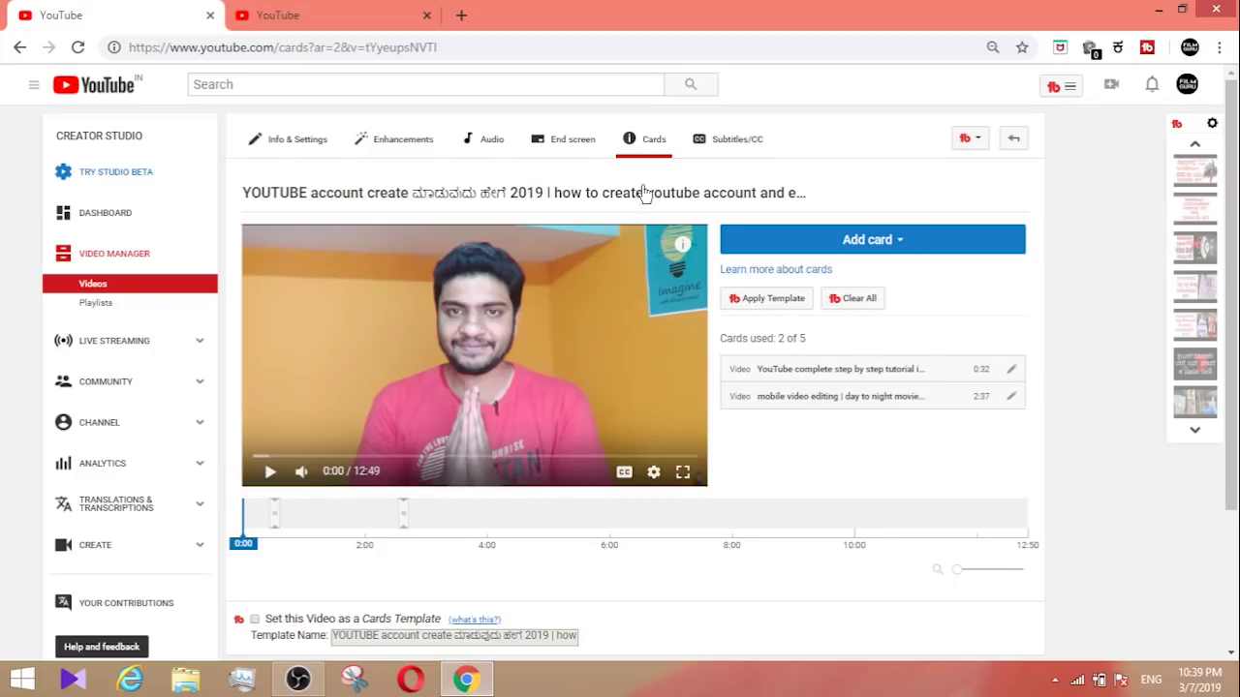
Step: Open the video's end screen editor, and scrub the playhead to 12:38 and back to 12:29
{"action": "left_click", "coordinate": [559, 153]}
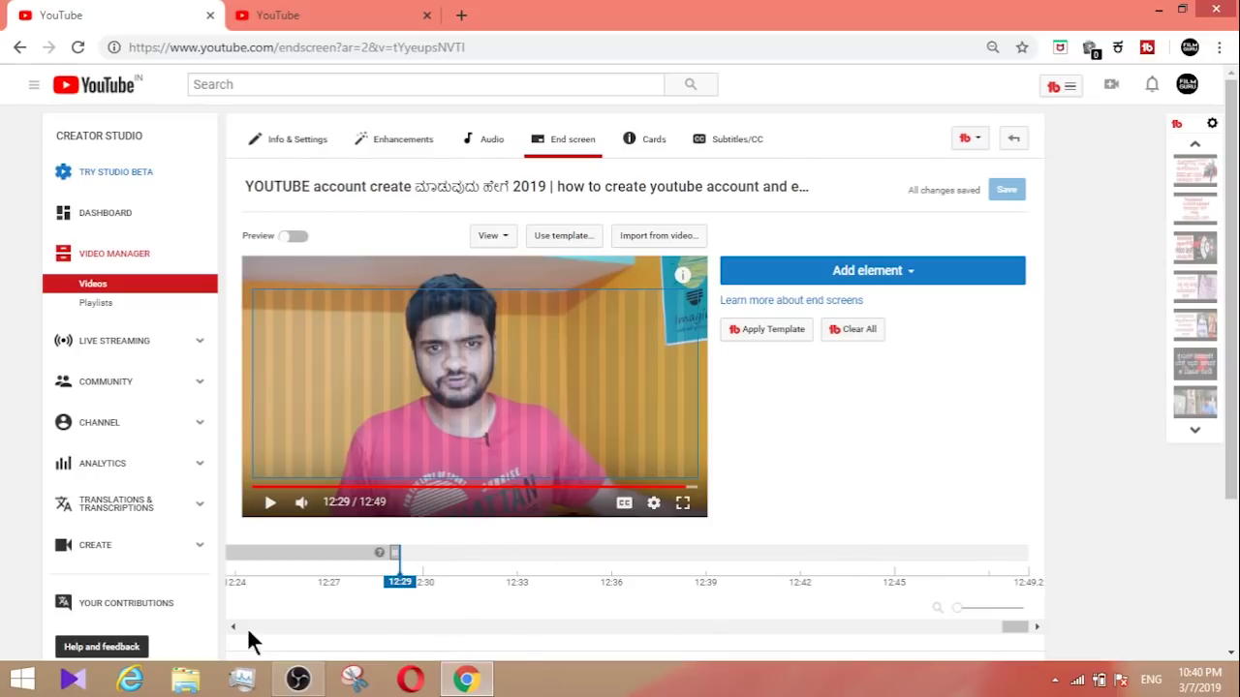
{"action": "left_click_drag", "start_coordinate": [400, 574], "coordinate": [699, 552]}
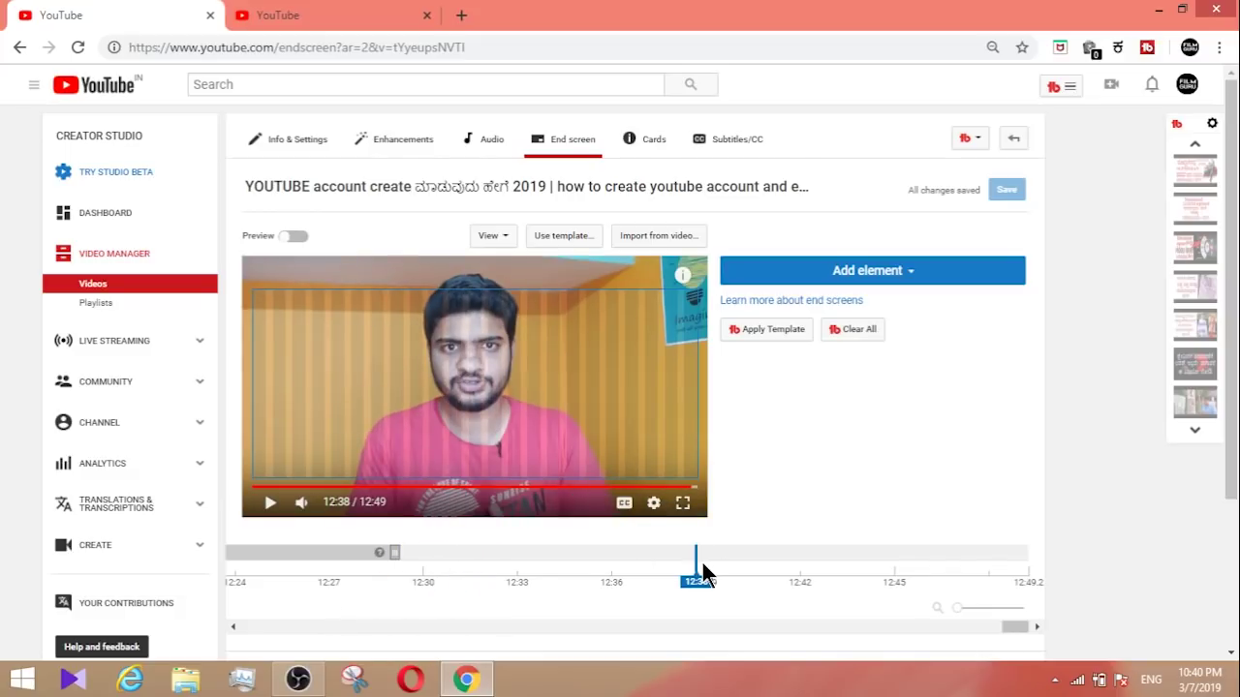
{"action": "left_click_drag", "start_coordinate": [696, 562], "coordinate": [396, 552]}
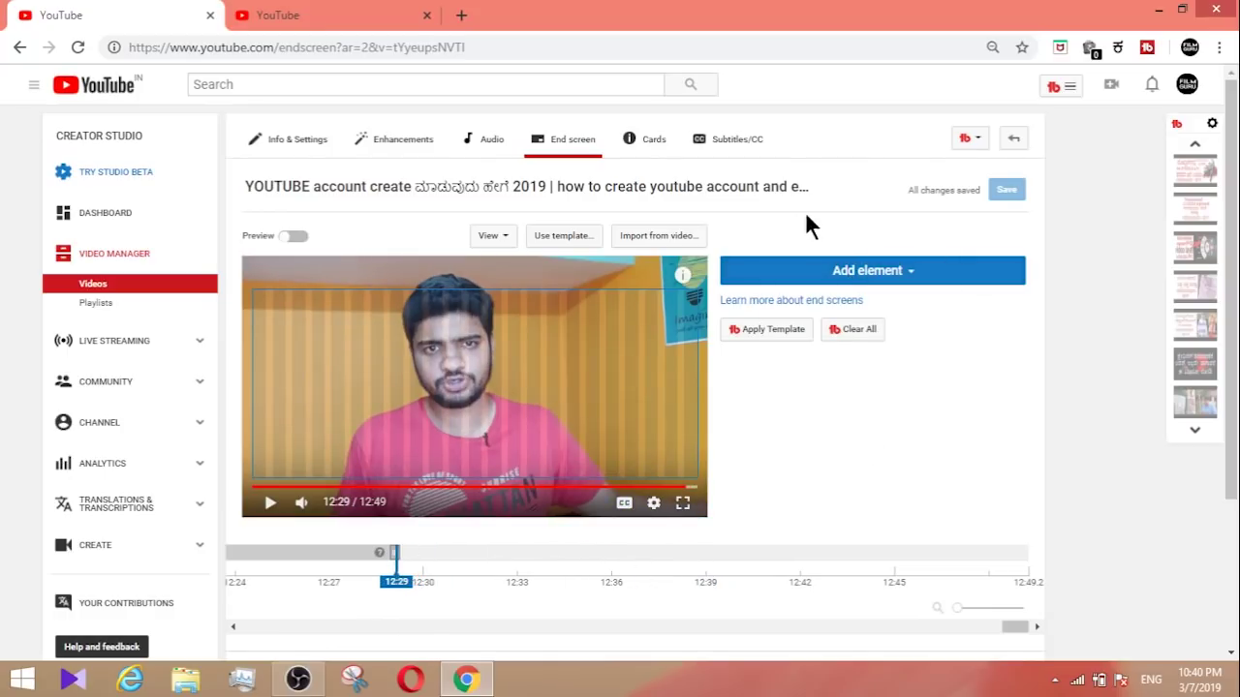
Step: Add a video end screen element at 12:29 for a chosen upload, the GUN SHOOT EFFECT video
{"action": "left_click", "coordinate": [900, 287]}
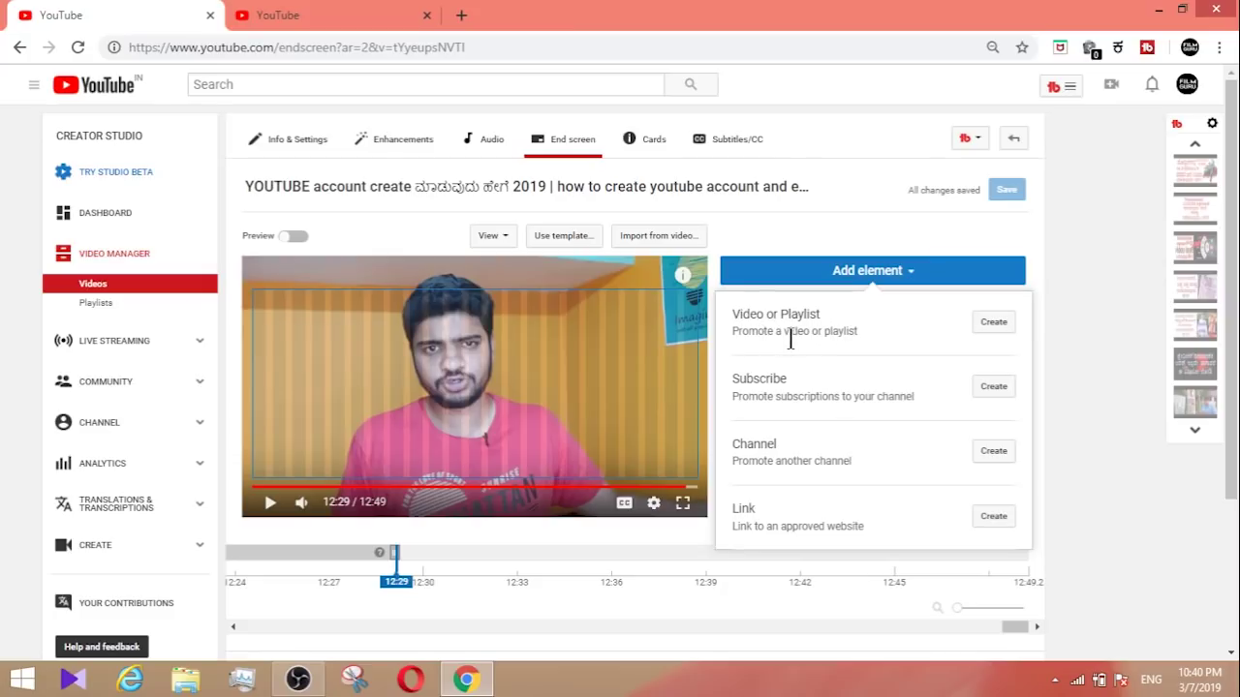
{"action": "left_click", "coordinate": [994, 322]}
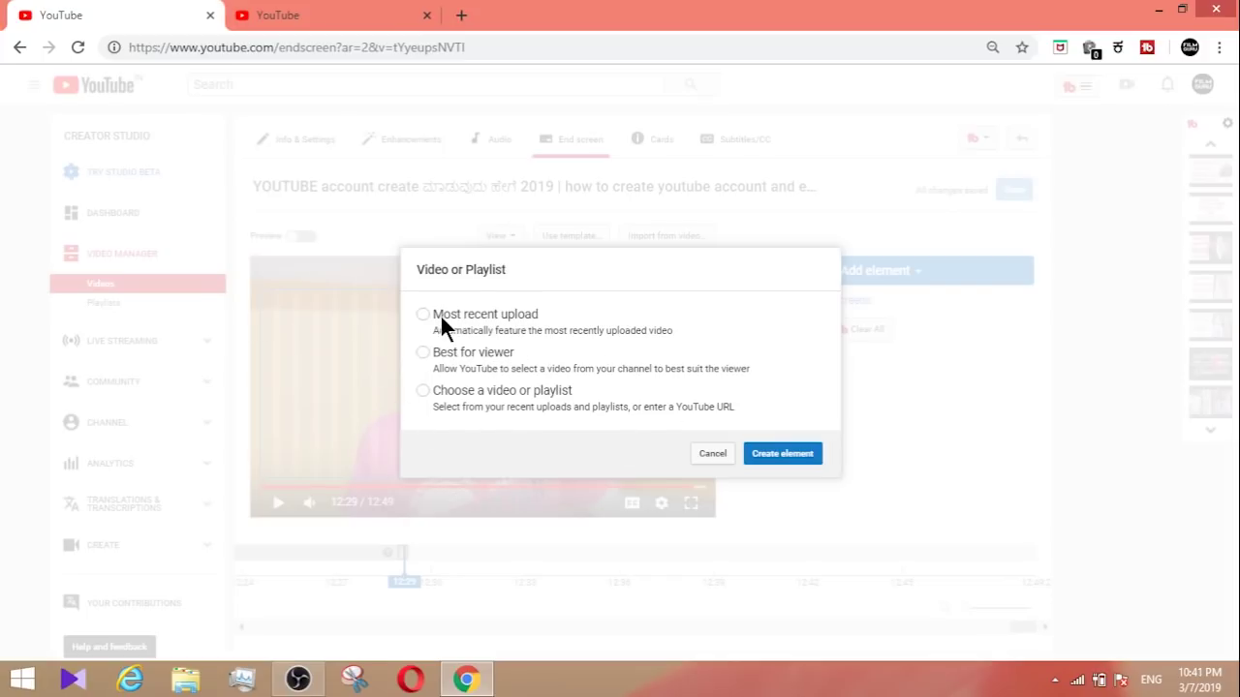
{"action": "left_click", "coordinate": [455, 392]}
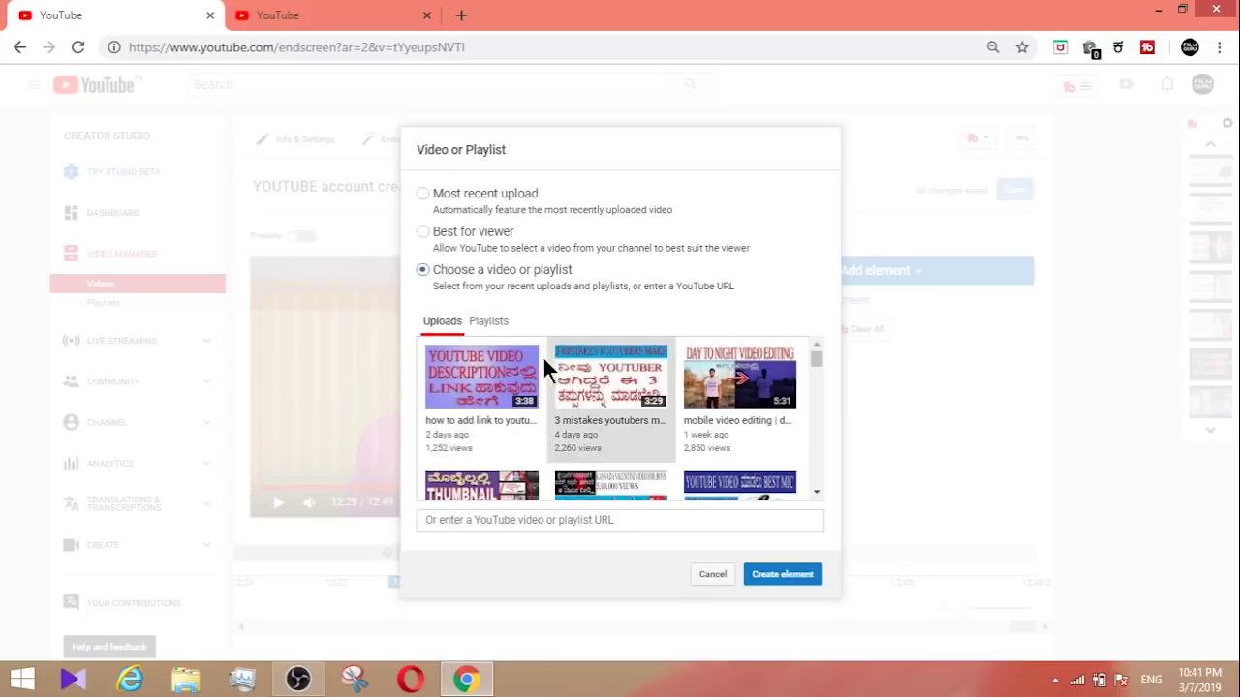
{"action": "left_click", "coordinate": [722, 387]}
{"action": "mouse_move", "coordinate": [818, 360]}
{"action": "left_mouse_down"}
{"action": "mouse_move", "coordinate": [823, 483]}
{"action": "mouse_move", "coordinate": [805, 410]}
{"action": "mouse_move", "coordinate": [813, 345]}
{"action": "left_mouse_up"}
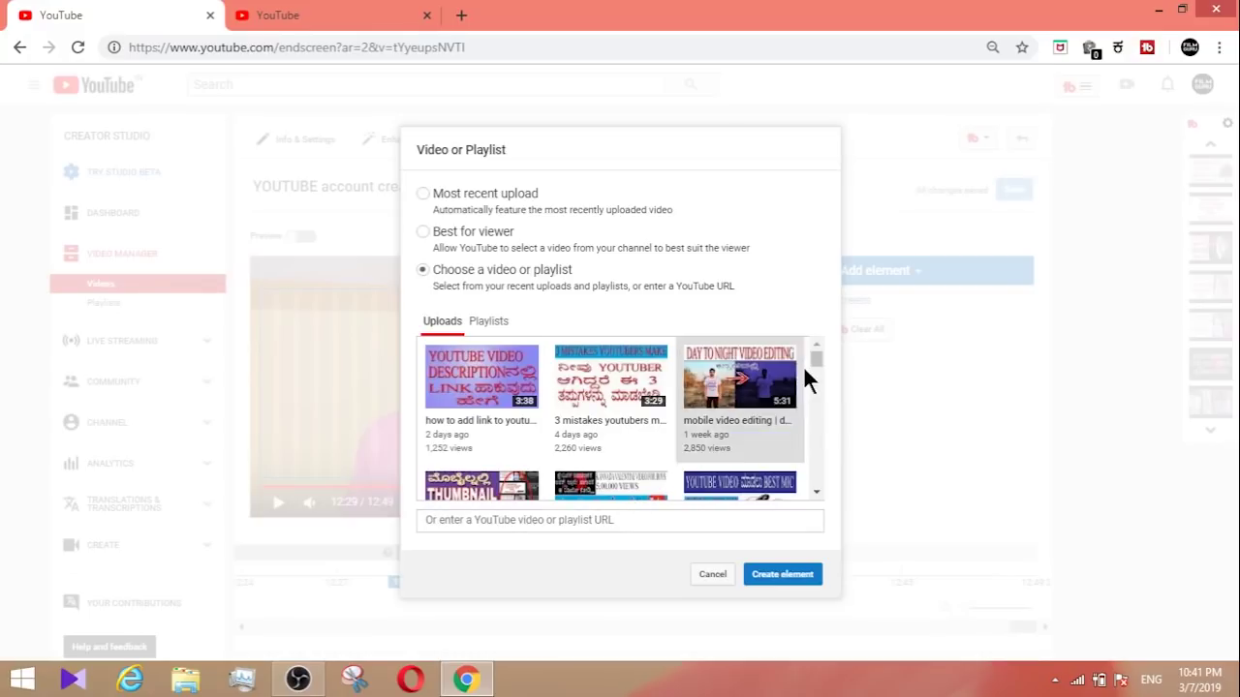
{"action": "left_click_drag", "start_coordinate": [816, 362], "coordinate": [826, 435]}
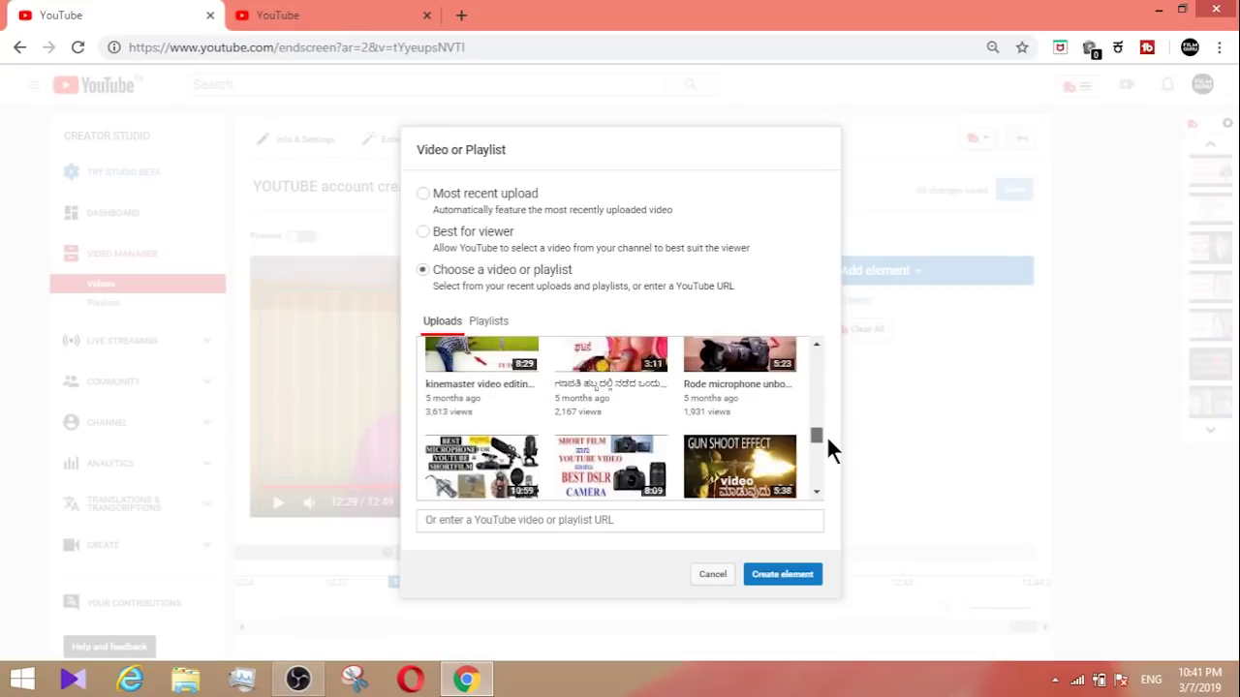
{"action": "left_click", "coordinate": [728, 467]}
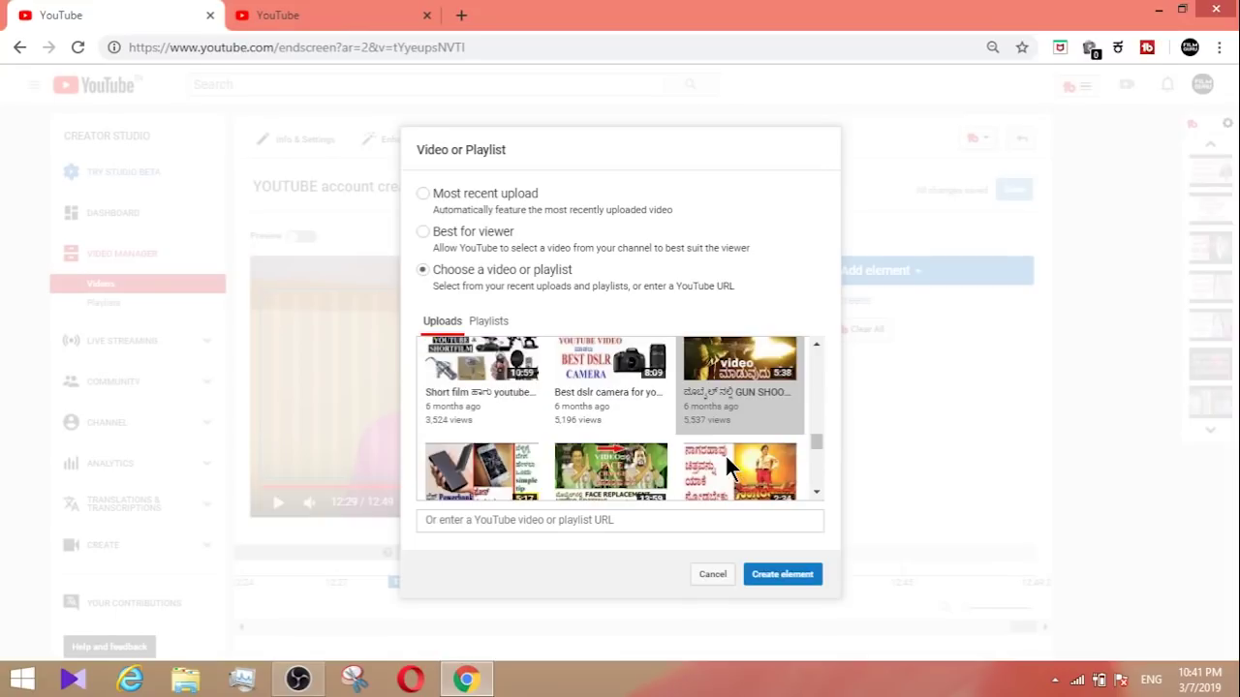
{"action": "left_click", "coordinate": [783, 577]}
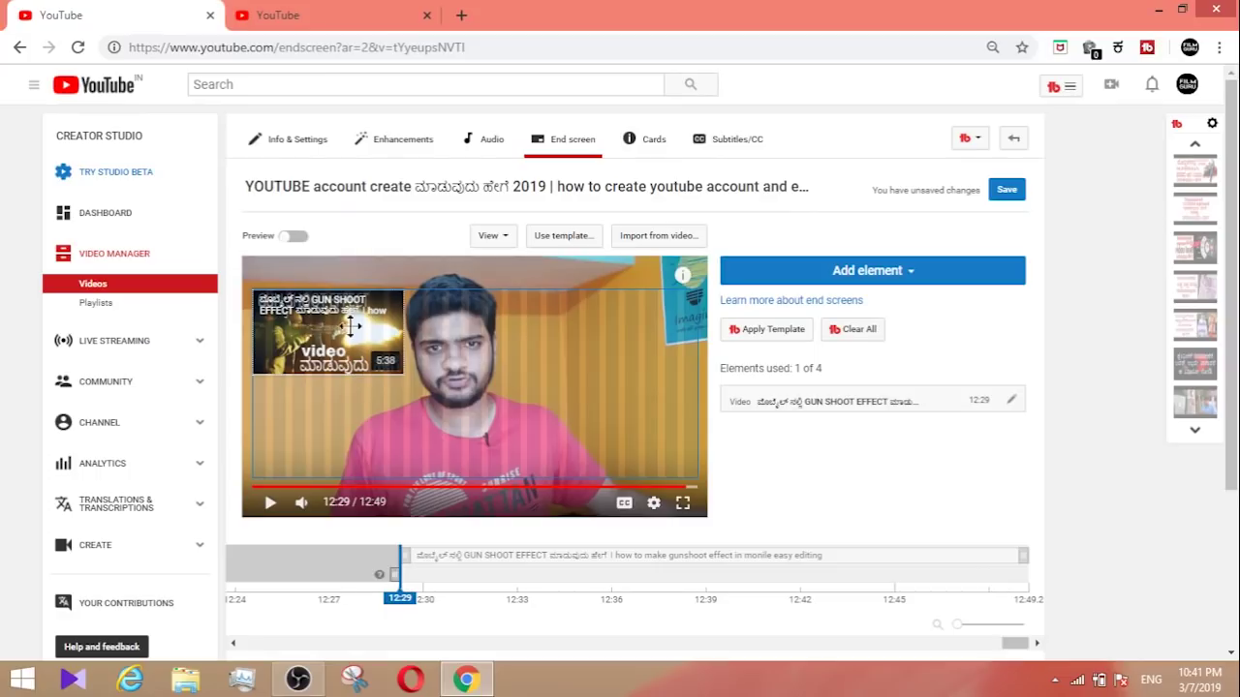
Step: Add a Subscribe element to the end screen and move it off the video element to the middle of the frame
{"action": "left_click", "coordinate": [856, 275]}
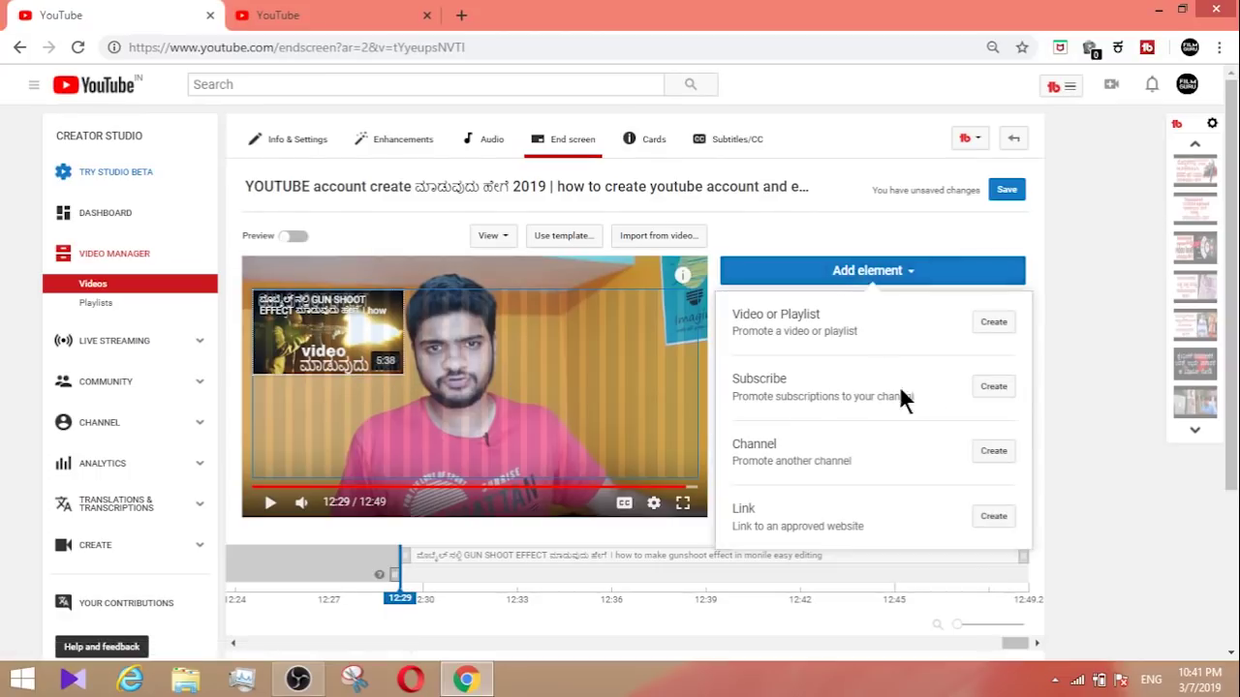
{"action": "left_click", "coordinate": [990, 395]}
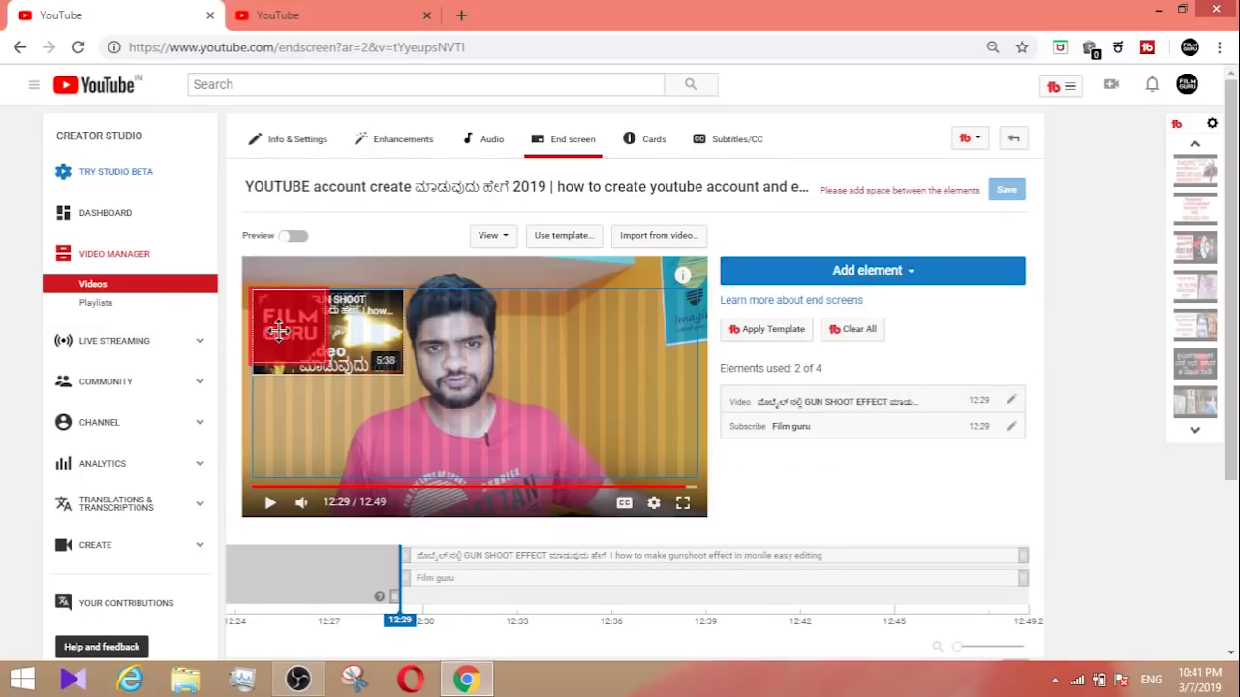
{"action": "left_click_drag", "start_coordinate": [278, 331], "coordinate": [455, 404]}
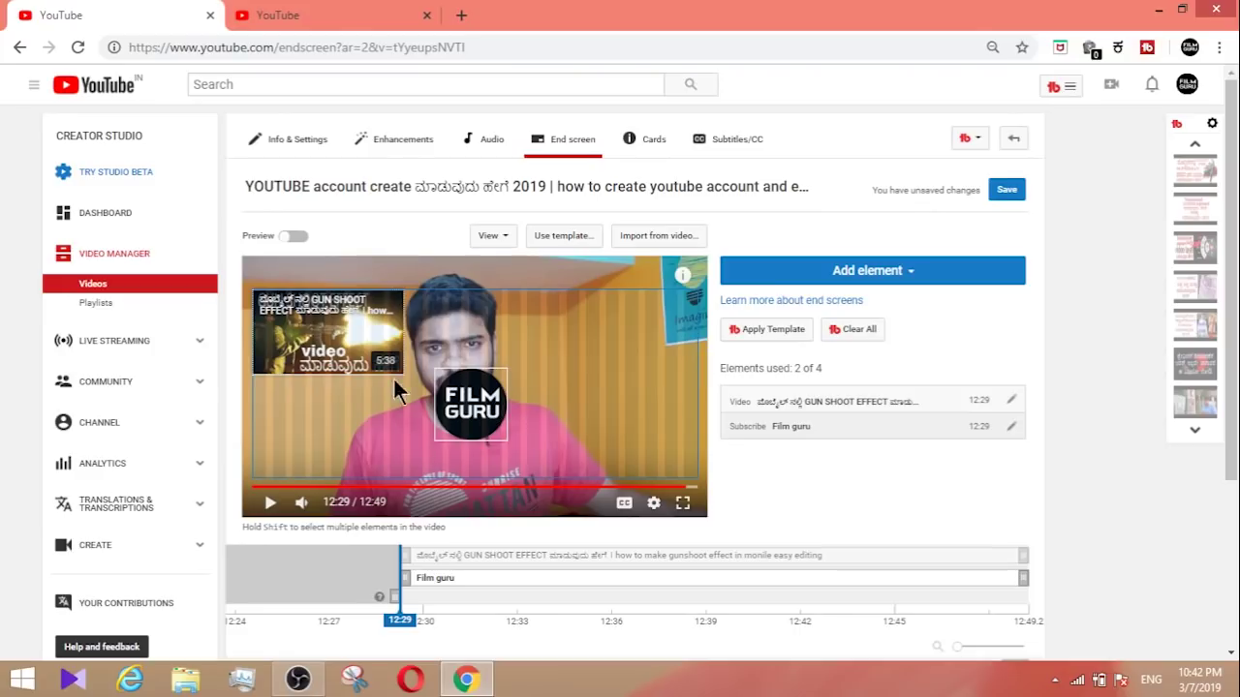
Step: Examine the Channel element form's username or URL and custom message fields, and close it without creating an element
{"action": "left_click", "coordinate": [911, 270]}
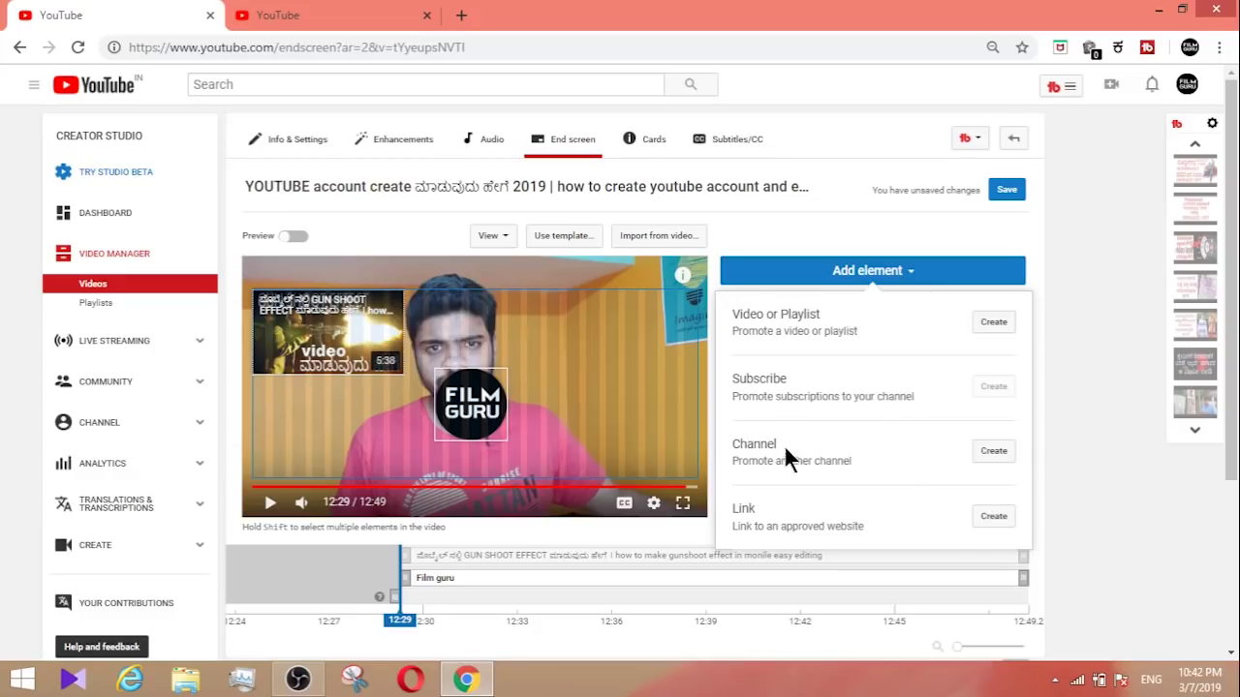
{"action": "left_click", "coordinate": [979, 471]}
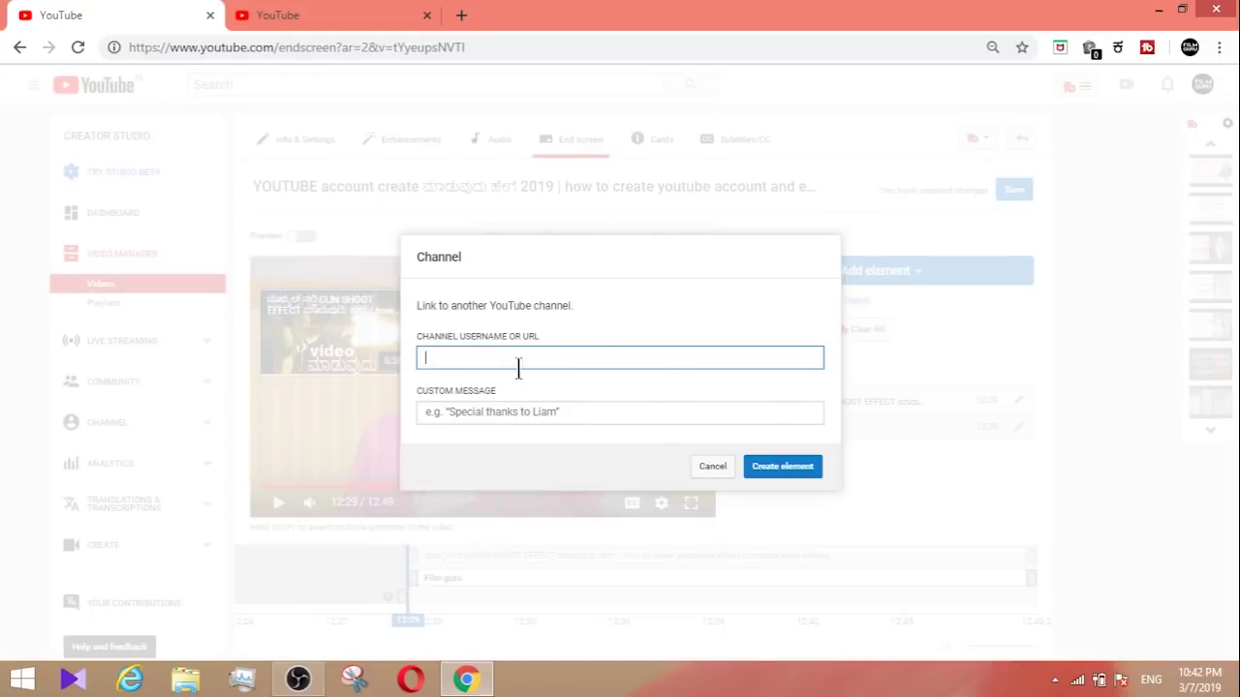
{"action": "left_click", "coordinate": [712, 467]}
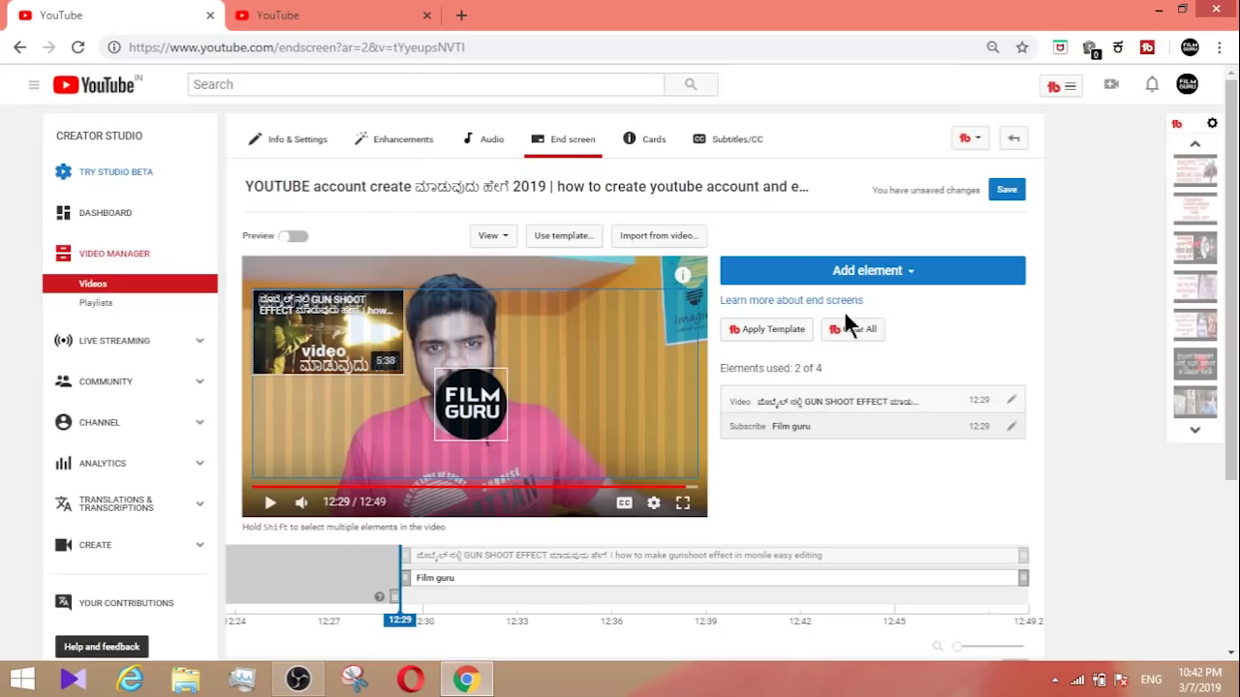
Step: Browse the playlists, and add a second video end screen element for the upload "3 mistakes youtubers make"
{"action": "left_click", "coordinate": [862, 276]}
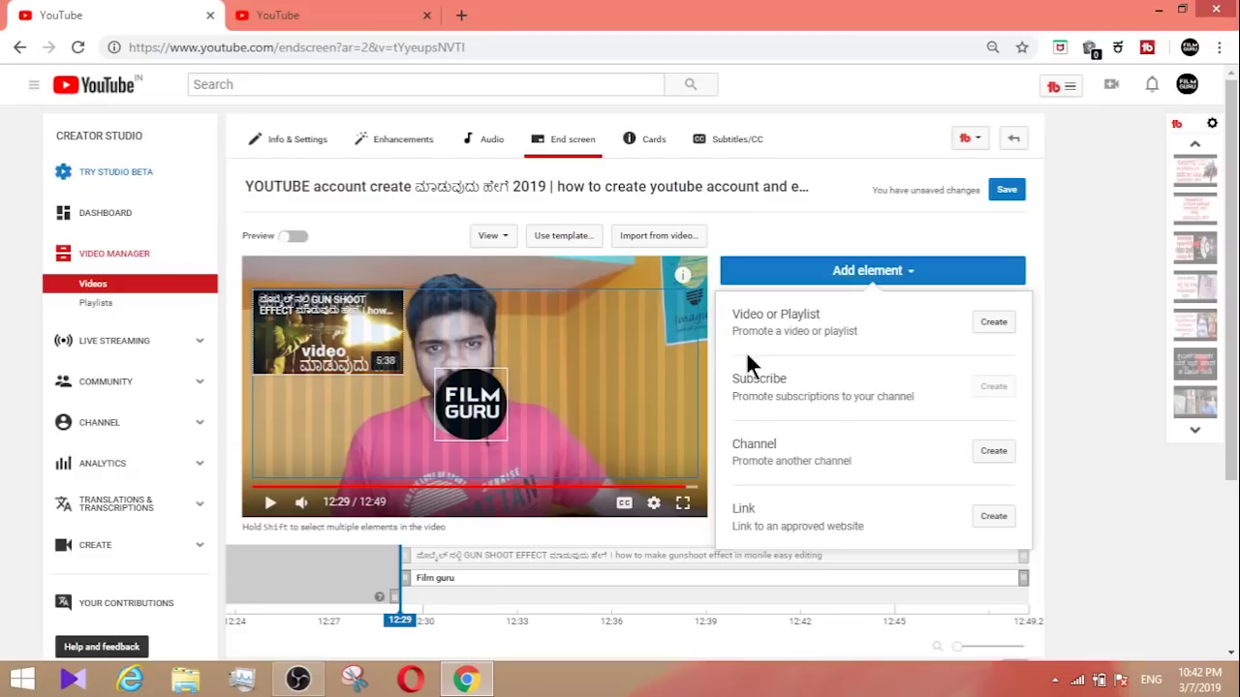
{"action": "left_click", "coordinate": [994, 324]}
{"action": "left_click", "coordinate": [464, 395]}
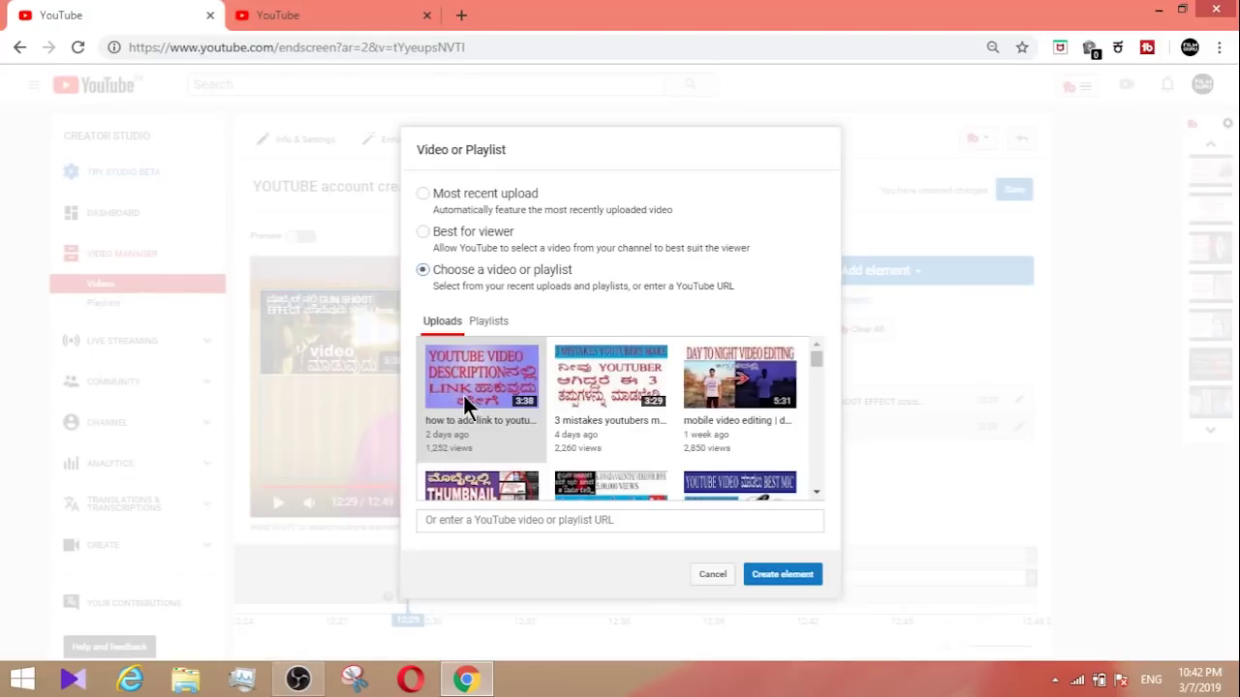
{"action": "left_click", "coordinate": [485, 325]}
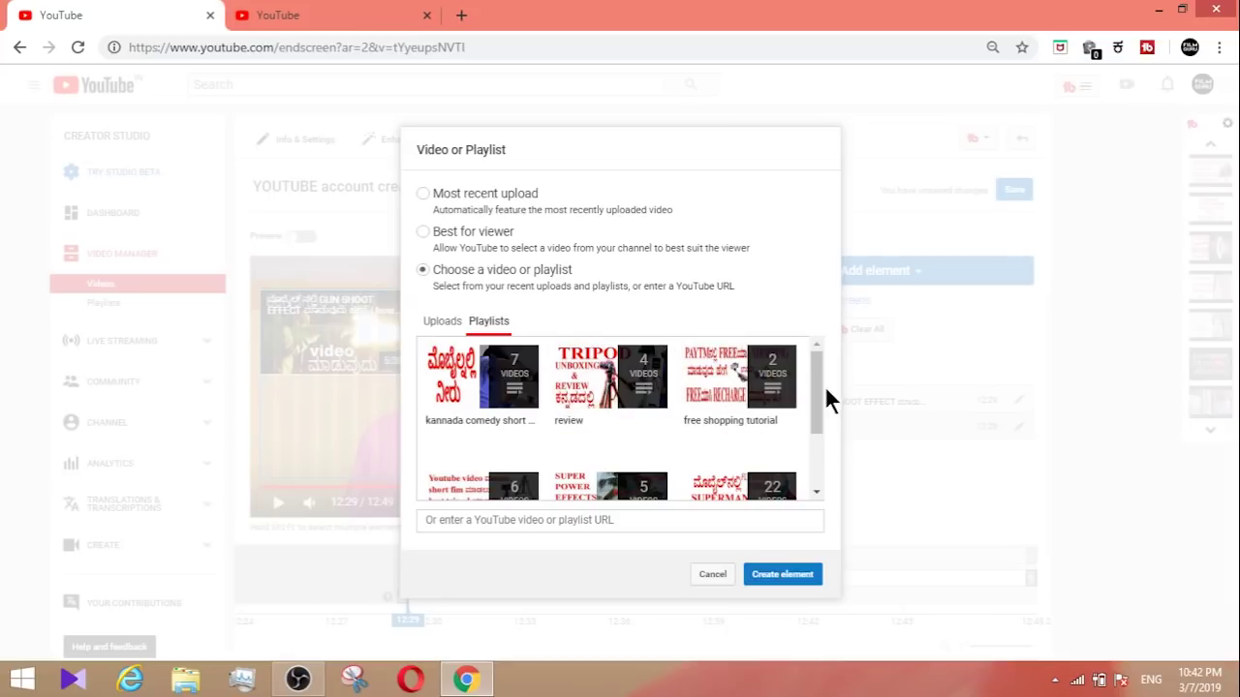
{"action": "scroll", "coordinate": [820, 408], "scroll_direction": "down", "scroll_amount": 2}
{"action": "scroll", "coordinate": [815, 391], "scroll_direction": "up", "scroll_amount": 2}
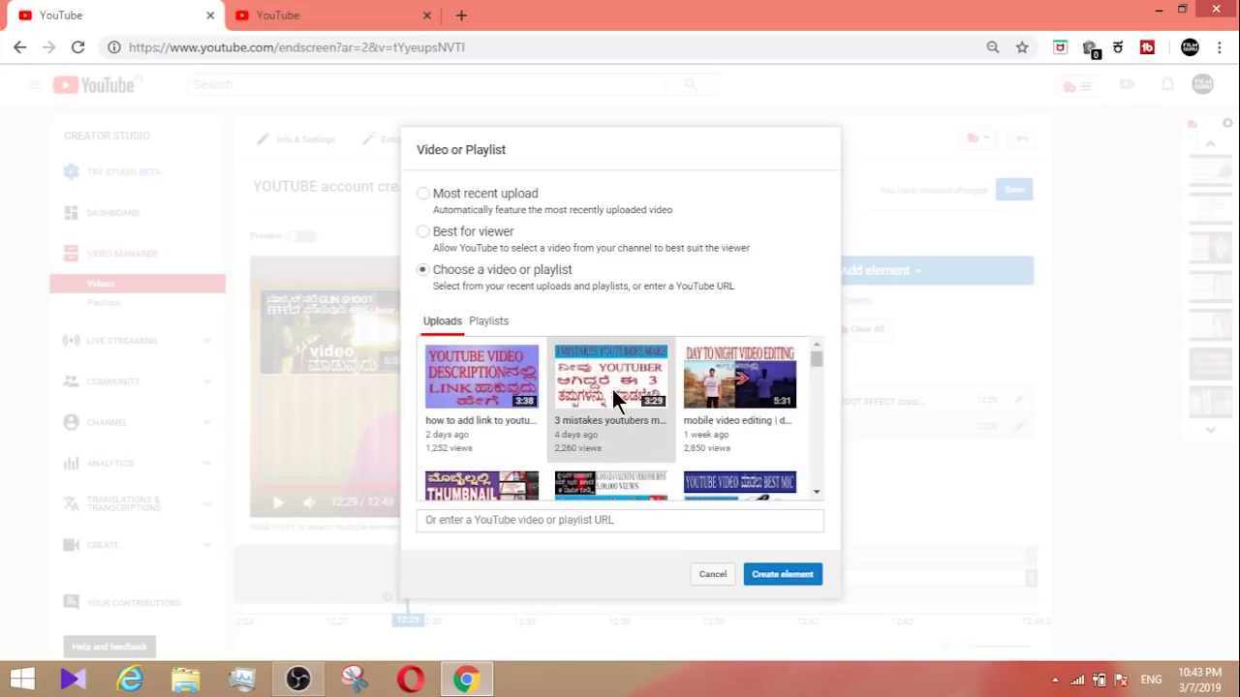
{"action": "left_click", "coordinate": [612, 386]}
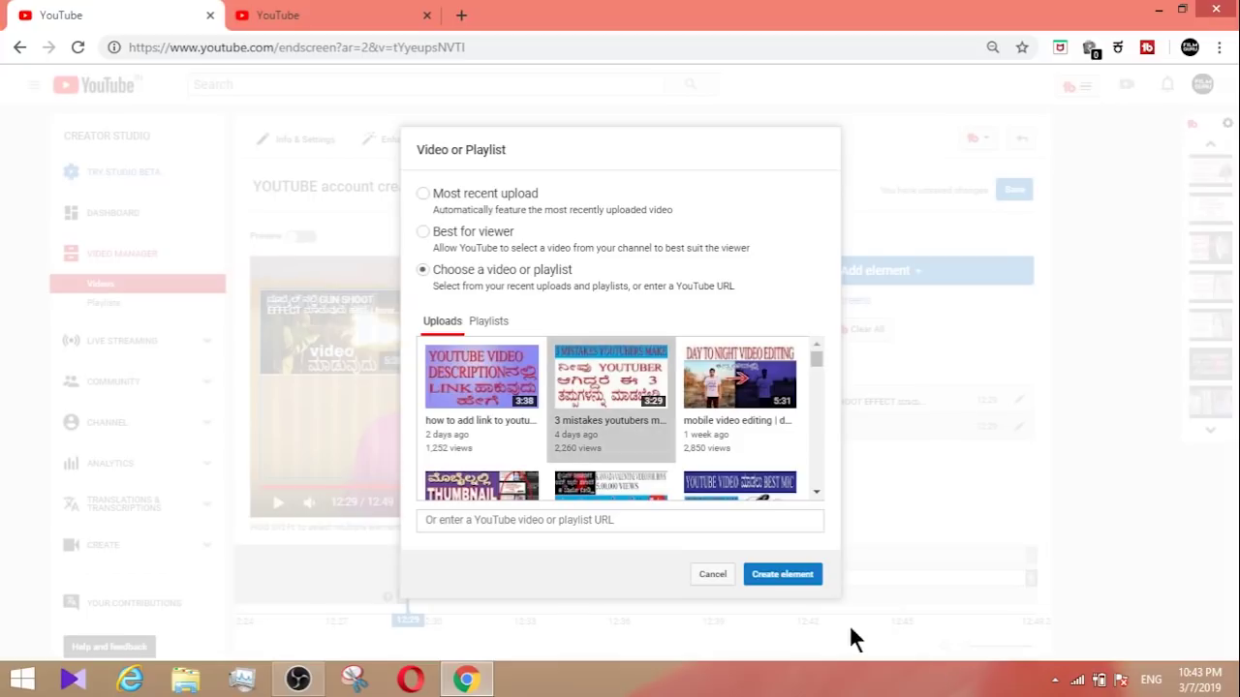
{"action": "left_click", "coordinate": [799, 578]}
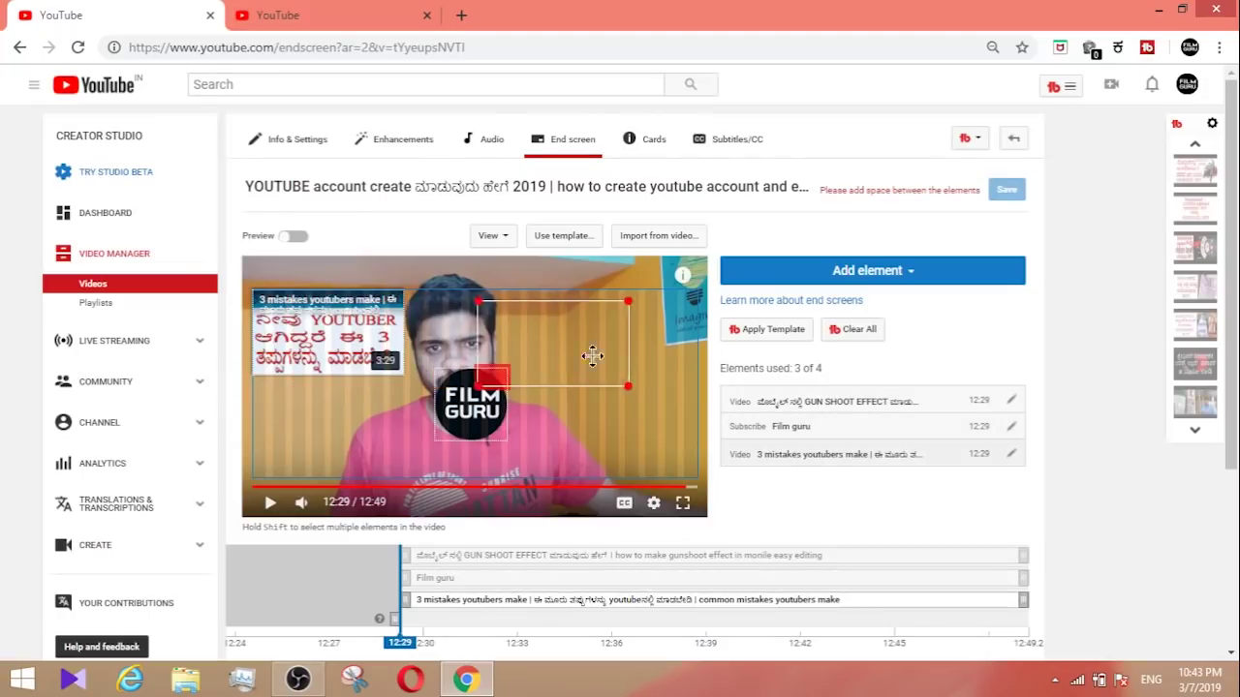
Step: Arrange the two video elements at mid-height on opposite sides of the frame, with the Subscribe element centred between them
{"action": "left_click_drag", "start_coordinate": [593, 356], "coordinate": [678, 471]}
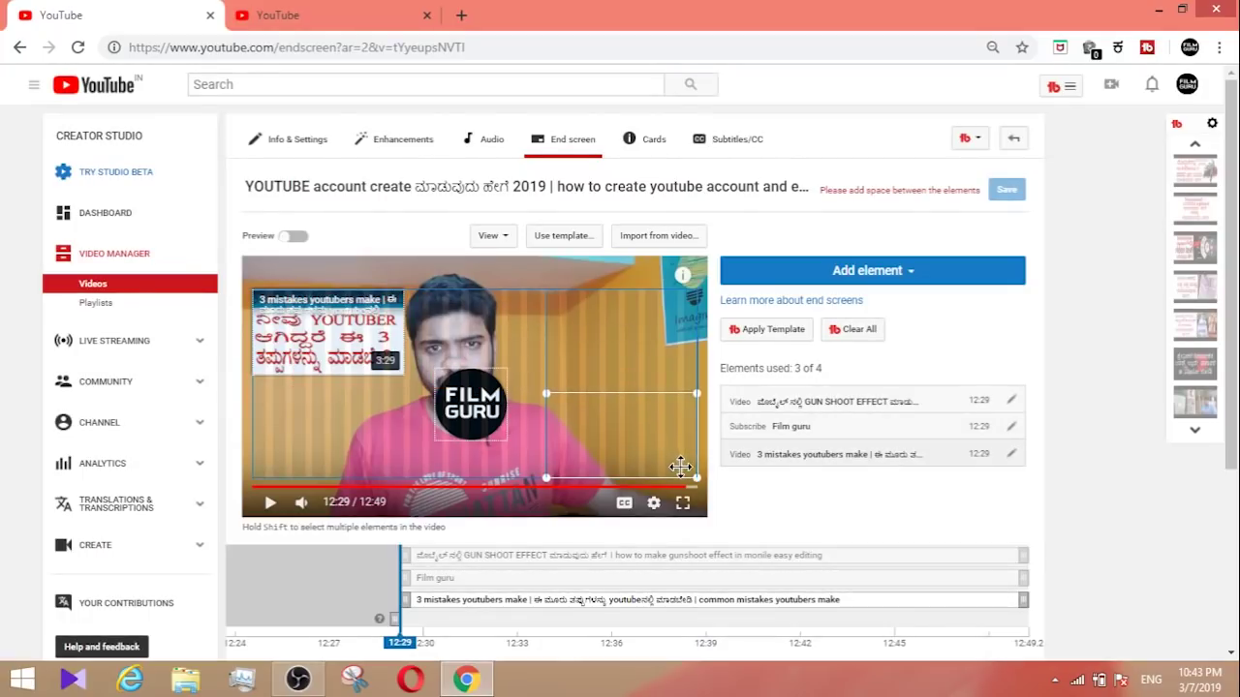
{"action": "left_click_drag", "start_coordinate": [650, 378], "coordinate": [662, 312]}
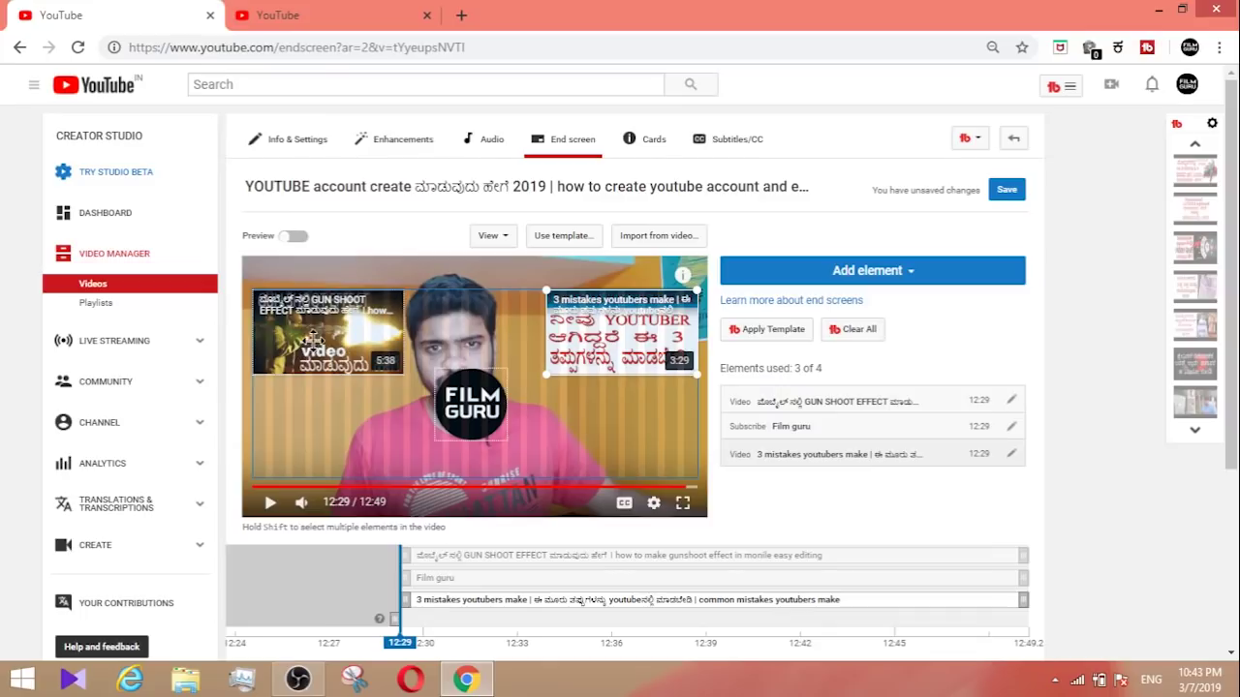
{"action": "left_click_drag", "start_coordinate": [310, 344], "coordinate": [319, 410]}
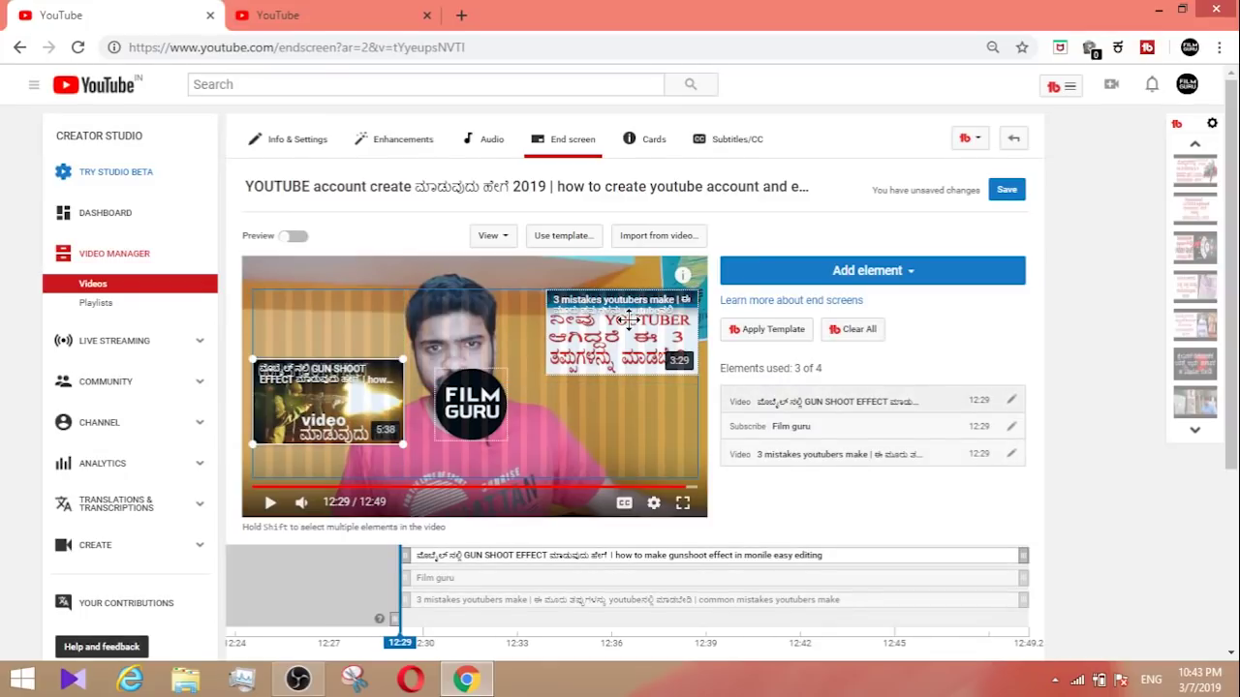
{"action": "left_click_drag", "start_coordinate": [627, 322], "coordinate": [637, 394]}
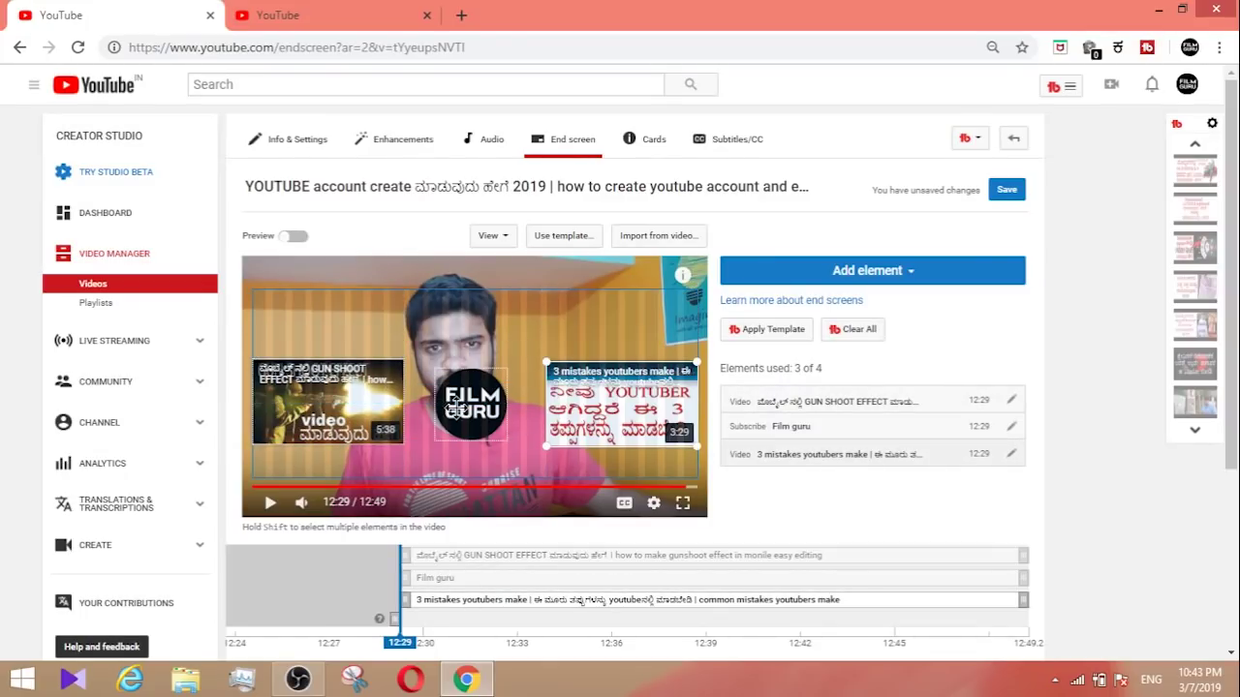
{"action": "left_click_drag", "start_coordinate": [455, 409], "coordinate": [461, 388]}
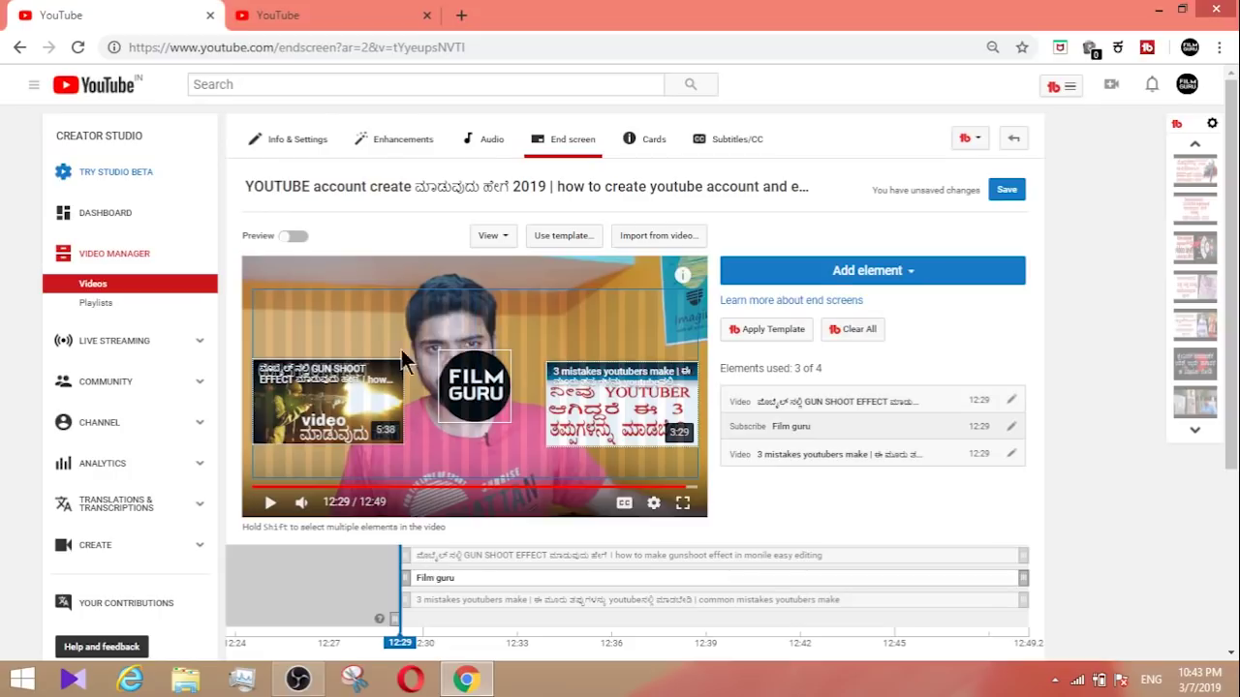
Step: Move the two video elements down into the opposite lower corners of the end screen frame
{"action": "left_click", "coordinate": [612, 393]}
{"action": "left_click_drag", "start_coordinate": [544, 439], "coordinate": [544, 460]}
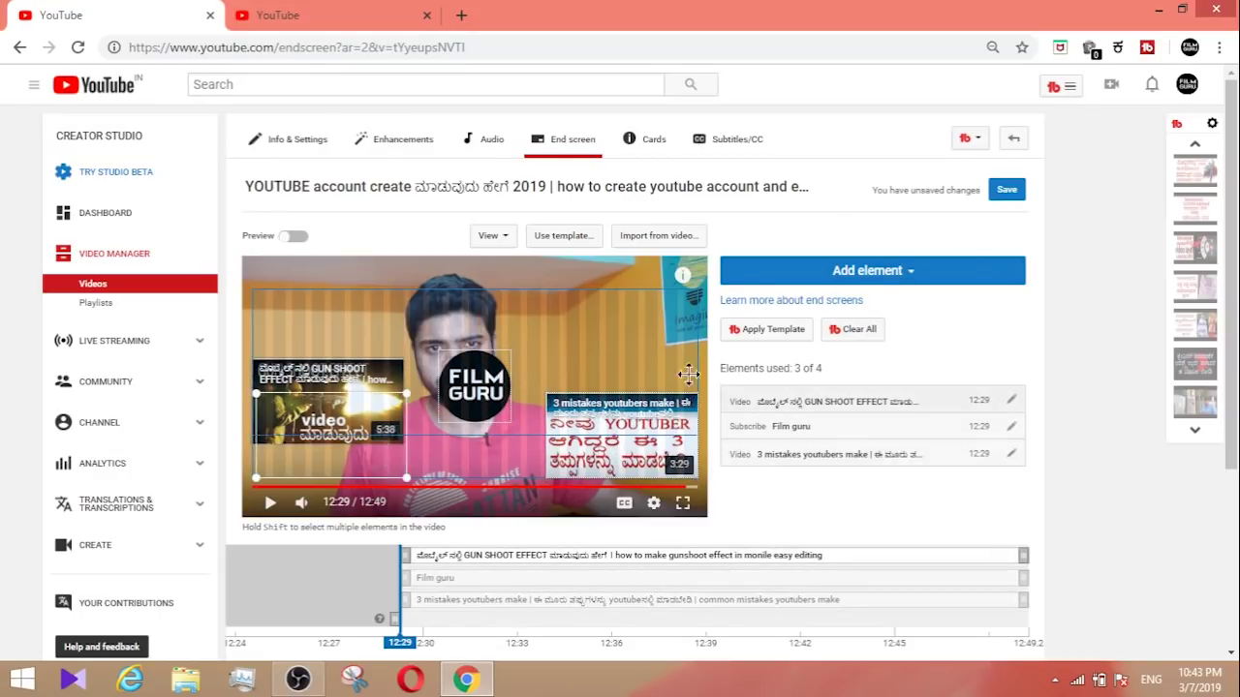
{"action": "left_click_drag", "start_coordinate": [330, 402], "coordinate": [331, 433]}
Step: Add a third video end screen element for the upload "how to add link to youtube video description"
{"action": "left_click", "coordinate": [872, 273]}
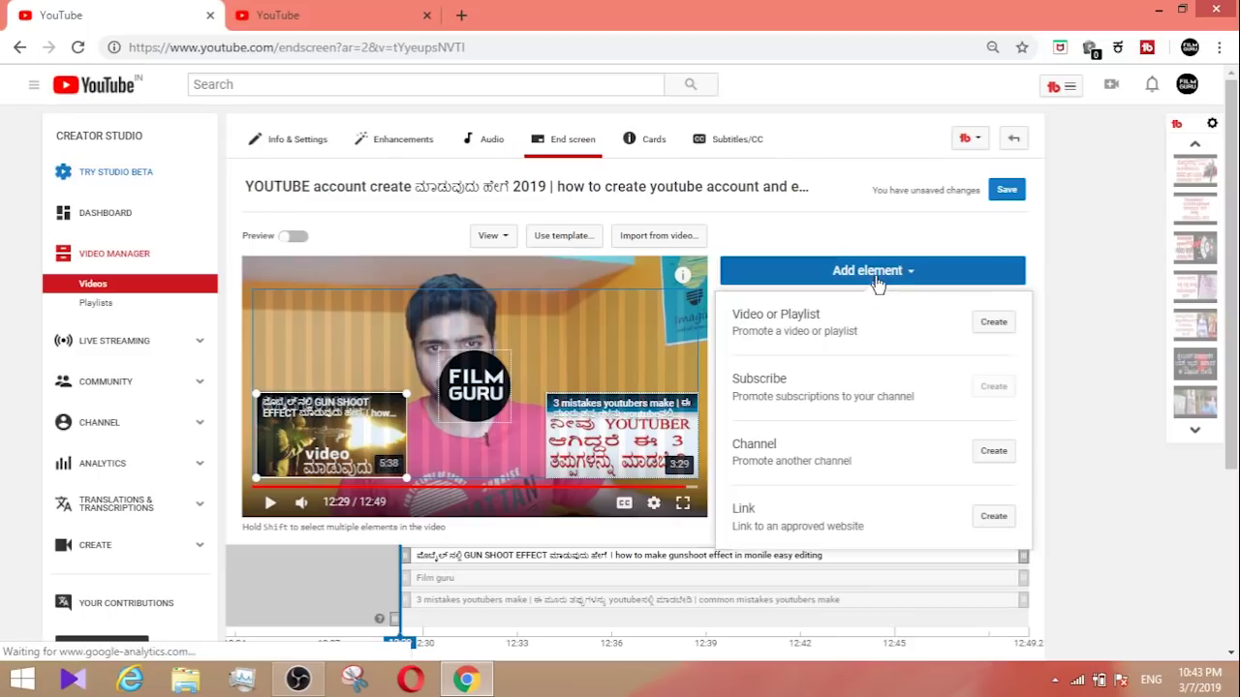
{"action": "left_click", "coordinate": [995, 323]}
{"action": "left_click", "coordinate": [489, 390]}
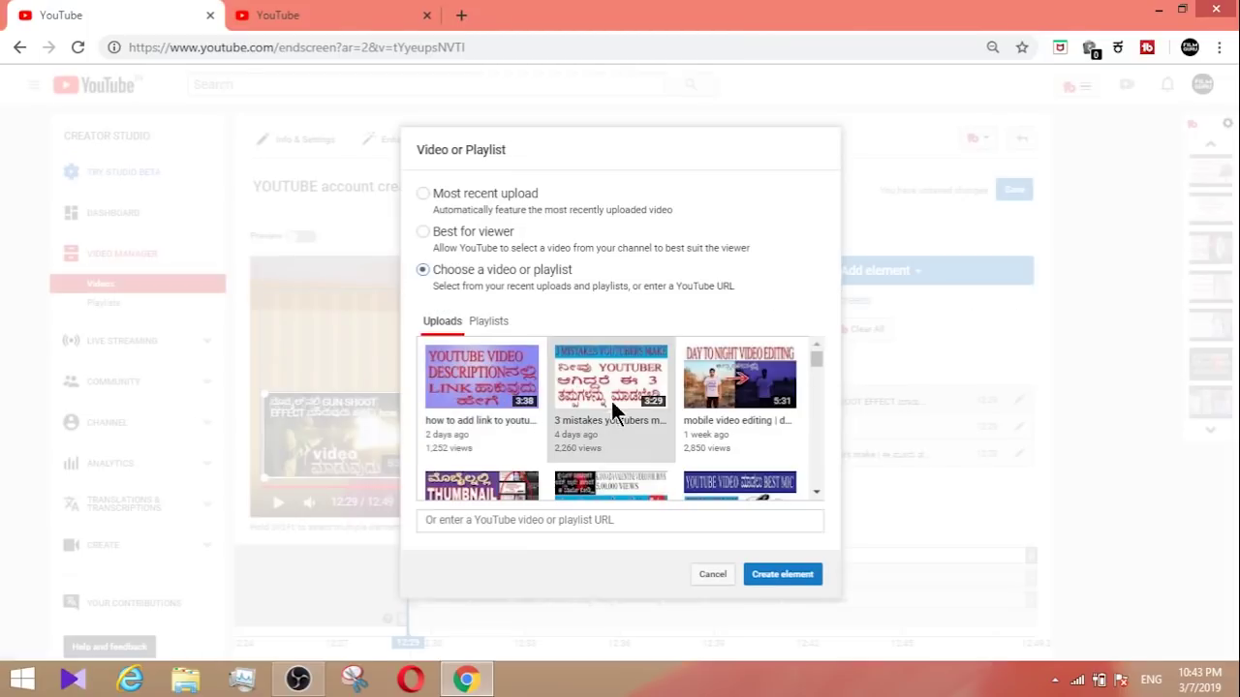
{"action": "left_click", "coordinate": [778, 573]}
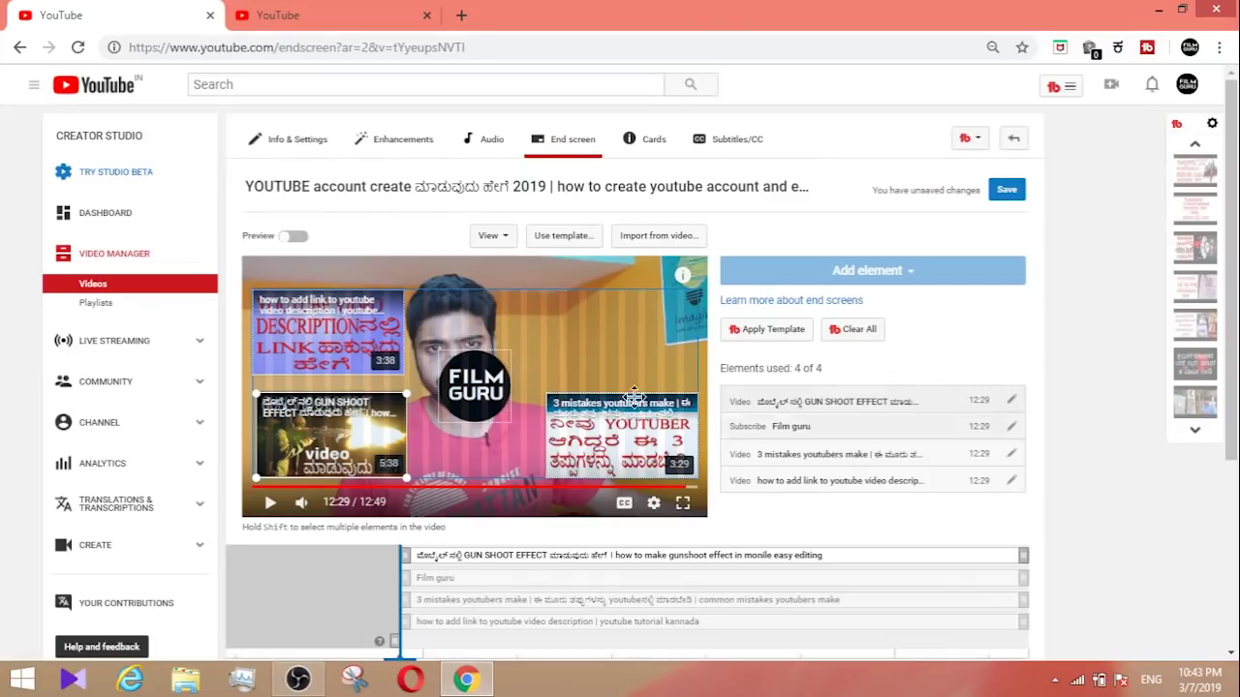
Step: Move the Subscribe element from the middle to the upper-right corner of the video frame
{"action": "left_click", "coordinate": [480, 388]}
{"action": "left_click_drag", "start_coordinate": [719, 308], "coordinate": [718, 305]}
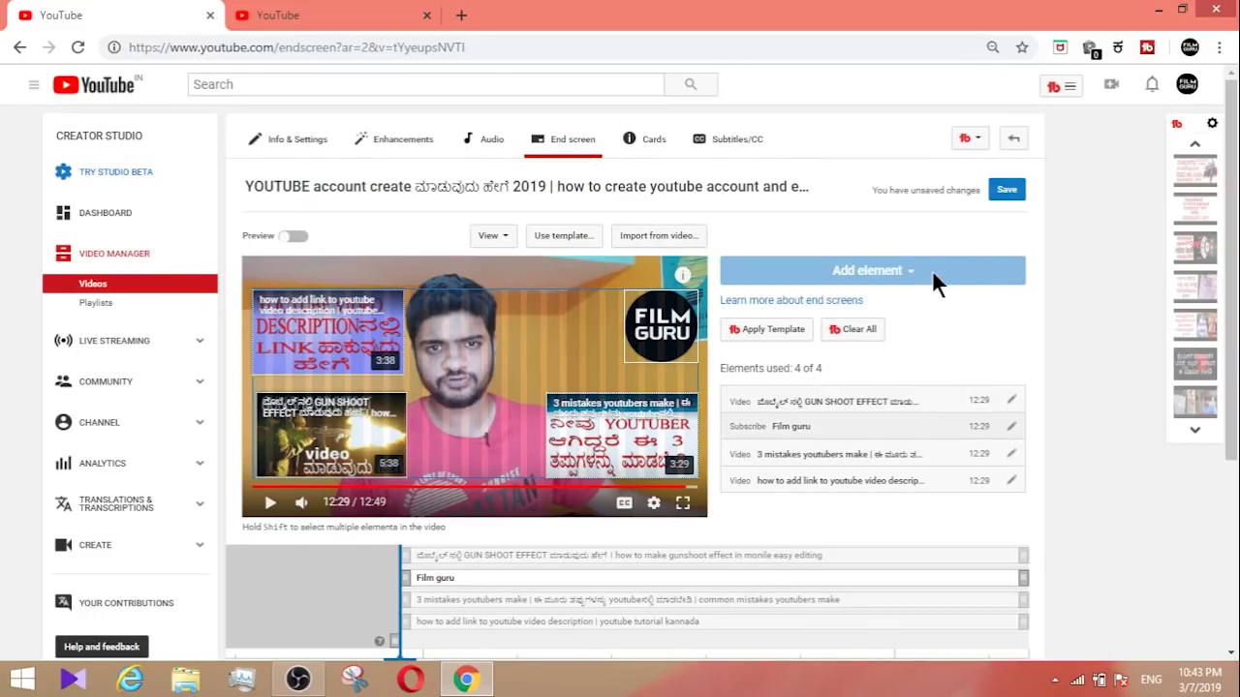
Step: Delete the "how to add link to youtube video description" element from the end screen
{"action": "left_click", "coordinate": [1010, 480]}
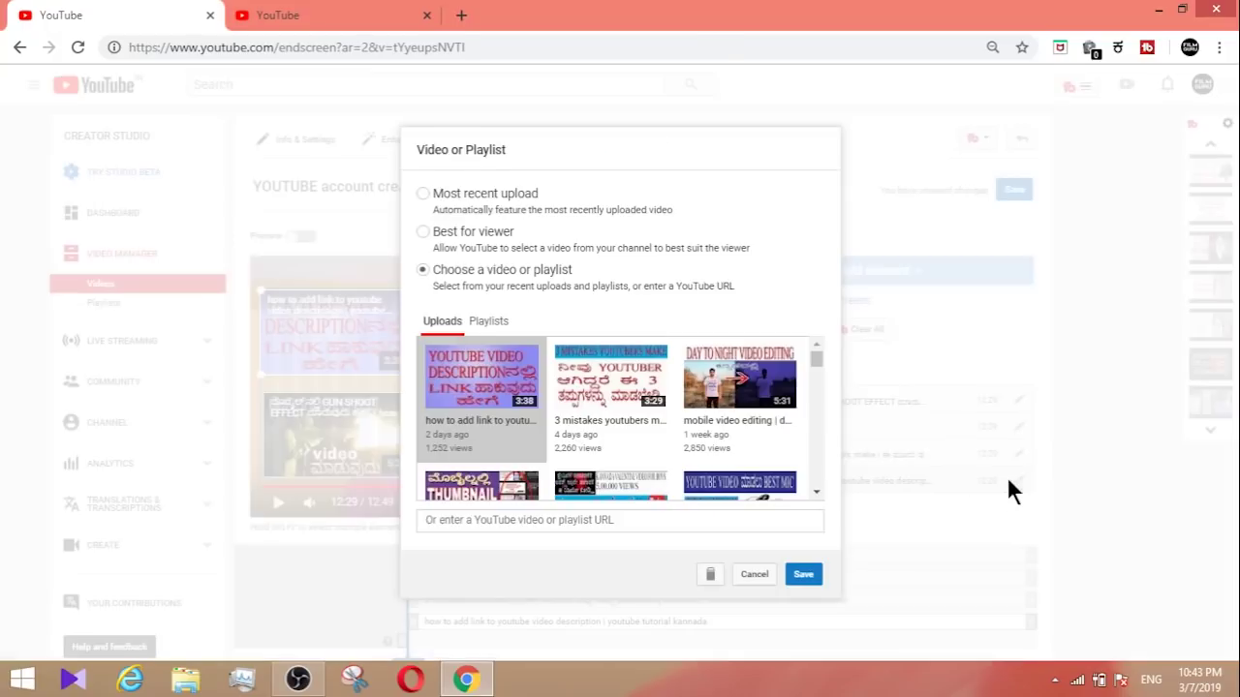
{"action": "left_click", "coordinate": [754, 574]}
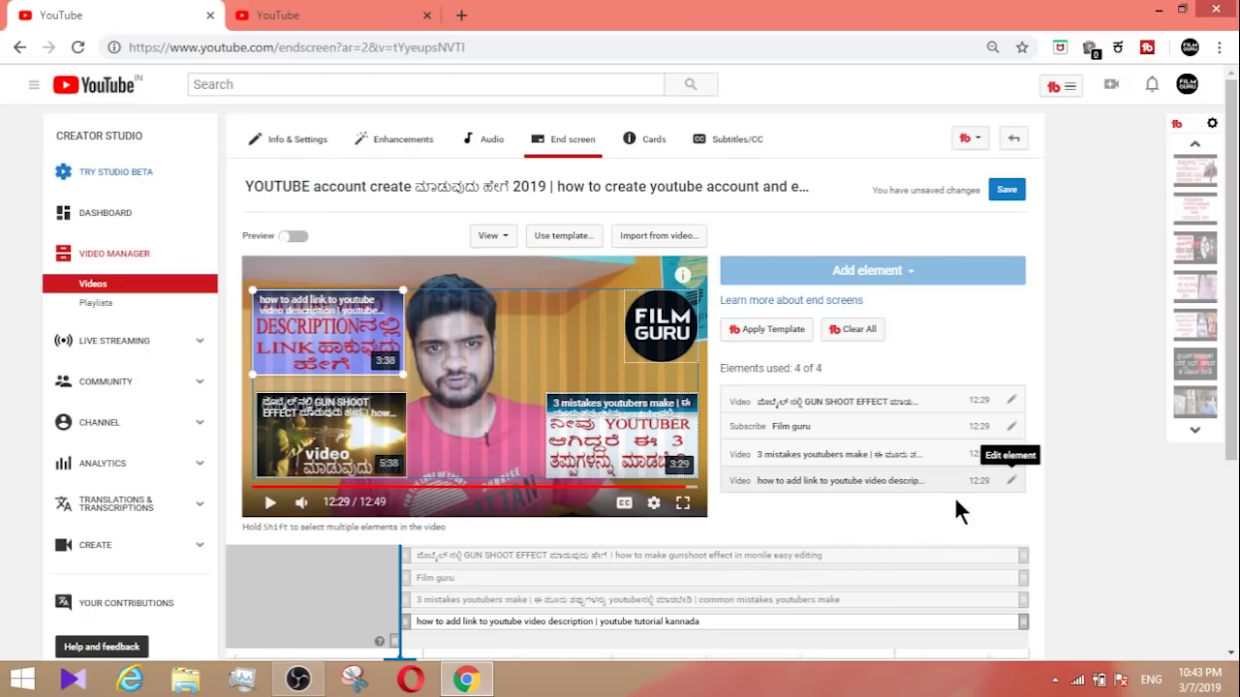
{"action": "left_click", "coordinate": [1012, 482]}
{"action": "left_click", "coordinate": [710, 576]}
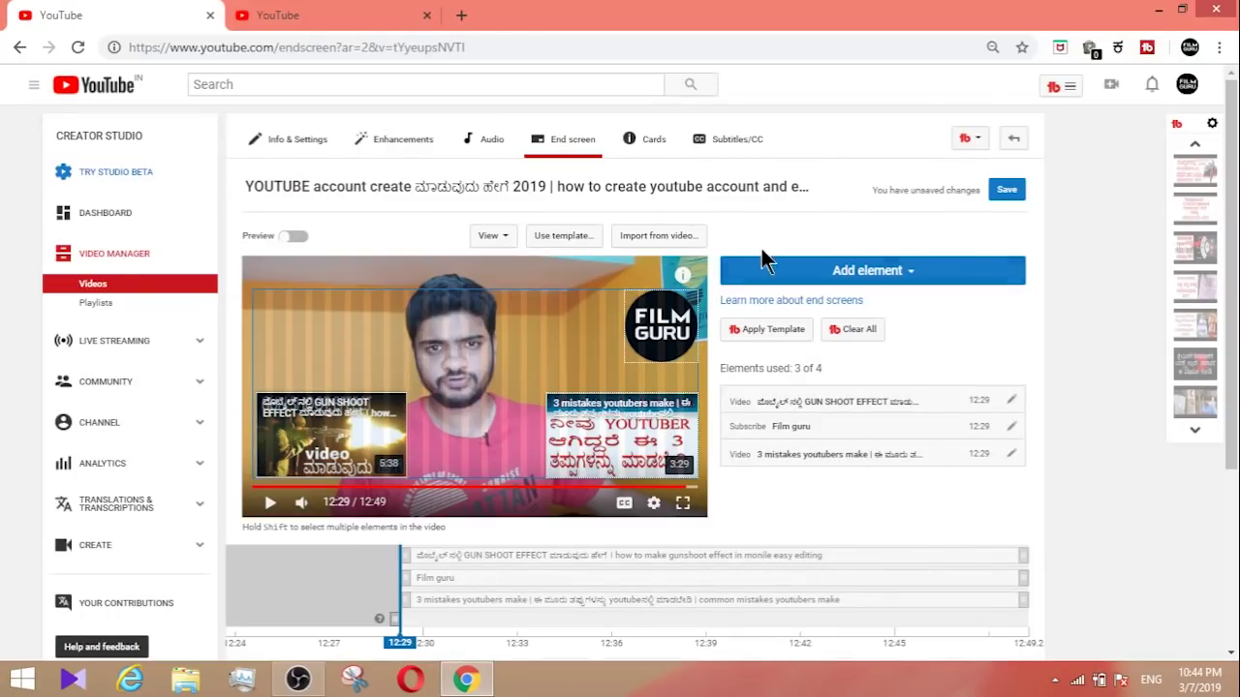
{"action": "left_click", "coordinate": [926, 272]}
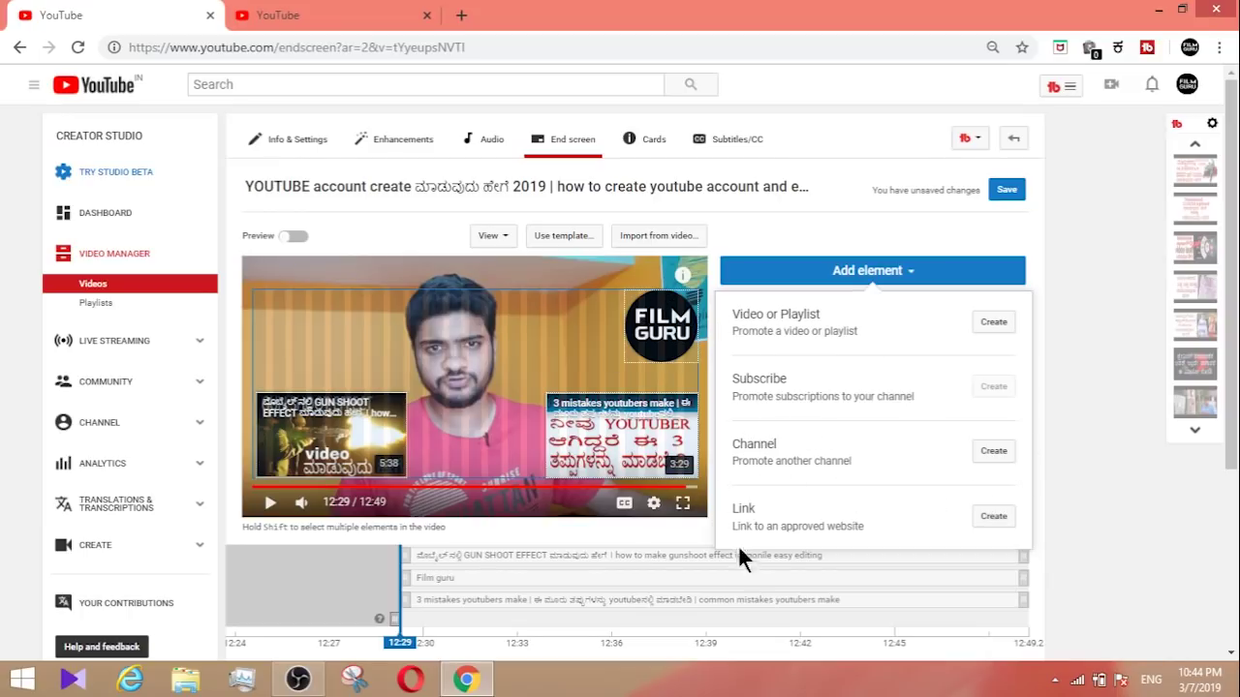
{"action": "left_click", "coordinate": [886, 274]}
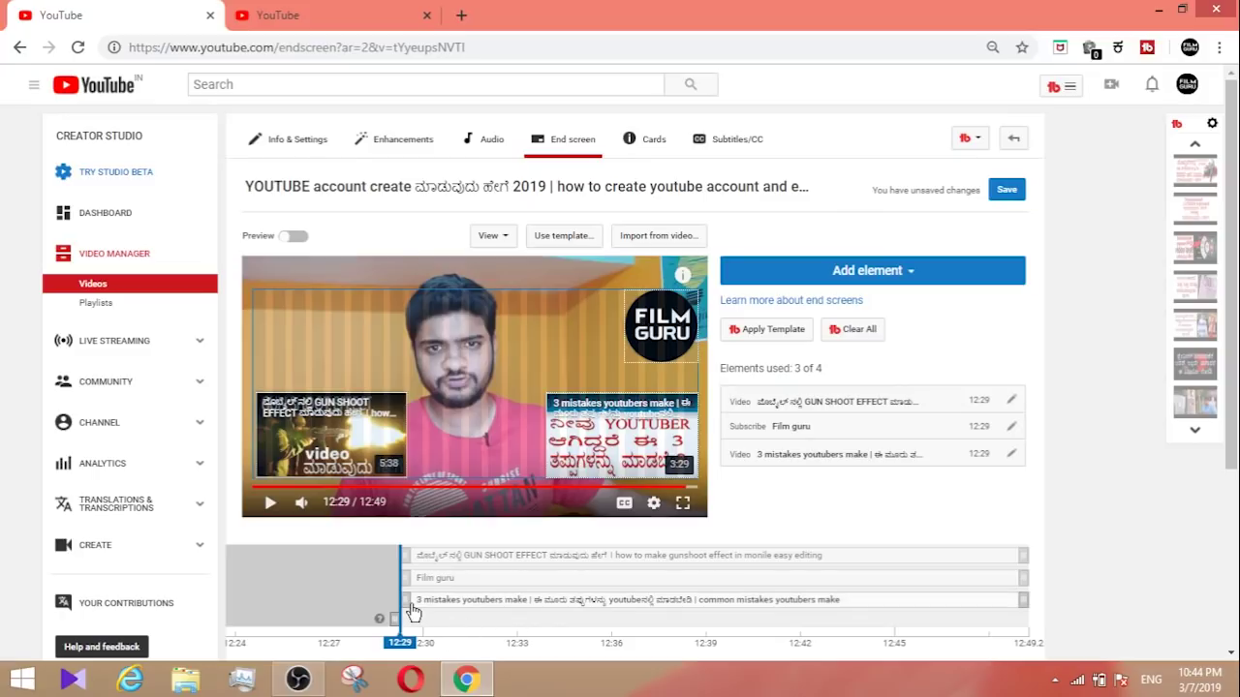
Step: Set the "3 mistakes youtubers make" video element to start at 12:41 and the Subscribe element to start at 12:30
{"action": "left_click_drag", "start_coordinate": [407, 600], "coordinate": [796, 608]}
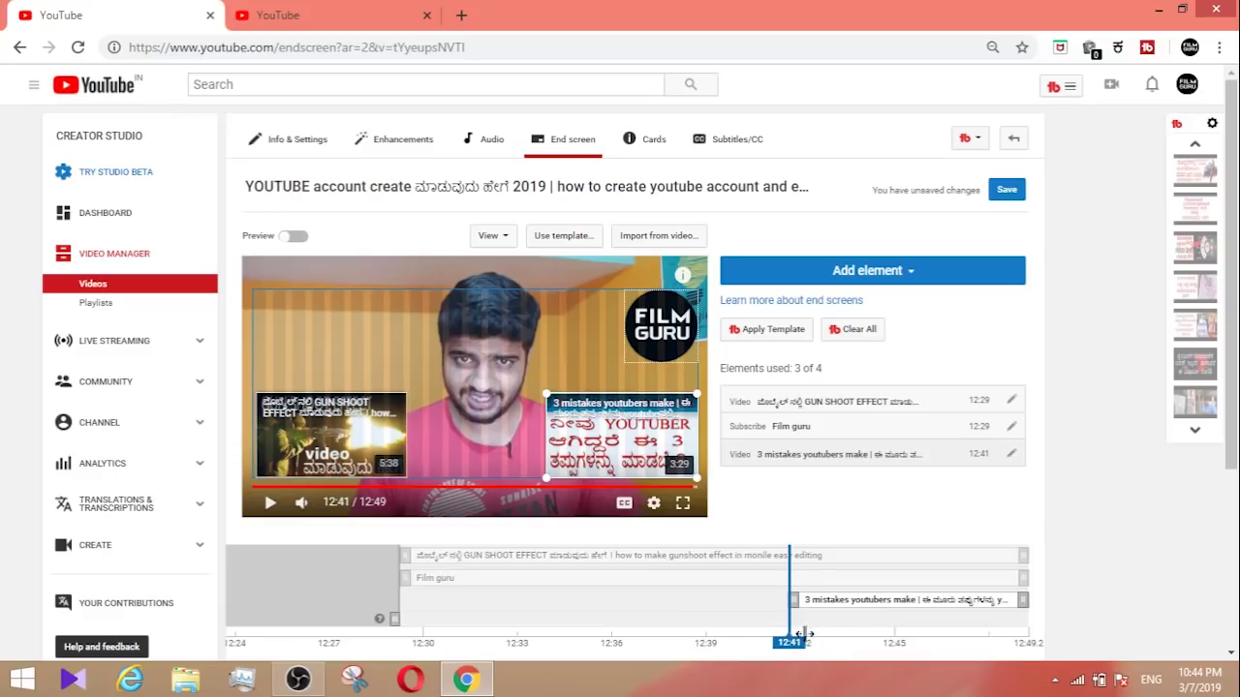
{"action": "left_click_drag", "start_coordinate": [787, 620], "coordinate": [487, 583]}
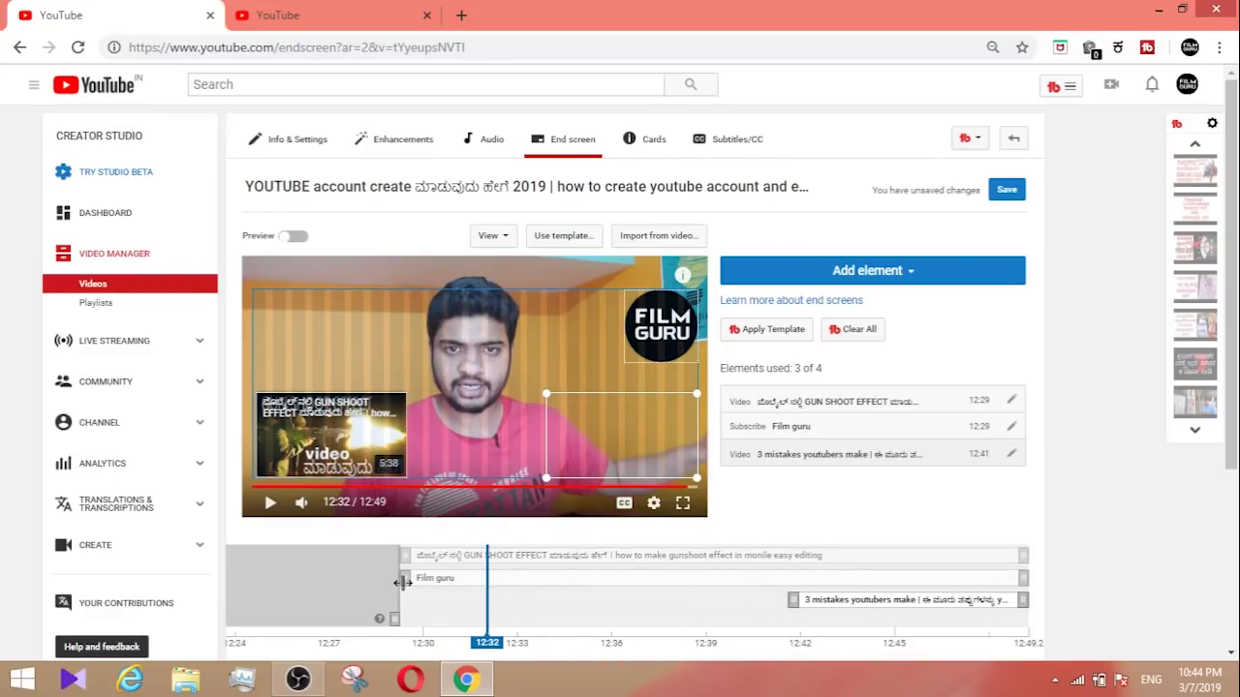
{"action": "mouse_move", "coordinate": [405, 578]}
{"action": "left_mouse_down"}
{"action": "mouse_move", "coordinate": [986, 583]}
{"action": "mouse_move", "coordinate": [476, 584]}
{"action": "mouse_move", "coordinate": [446, 581]}
{"action": "mouse_move", "coordinate": [465, 561]}
{"action": "mouse_move", "coordinate": [562, 559]}
{"action": "mouse_move", "coordinate": [518, 559]}
{"action": "mouse_move", "coordinate": [943, 582]}
{"action": "mouse_move", "coordinate": [404, 557]}
{"action": "left_mouse_up"}
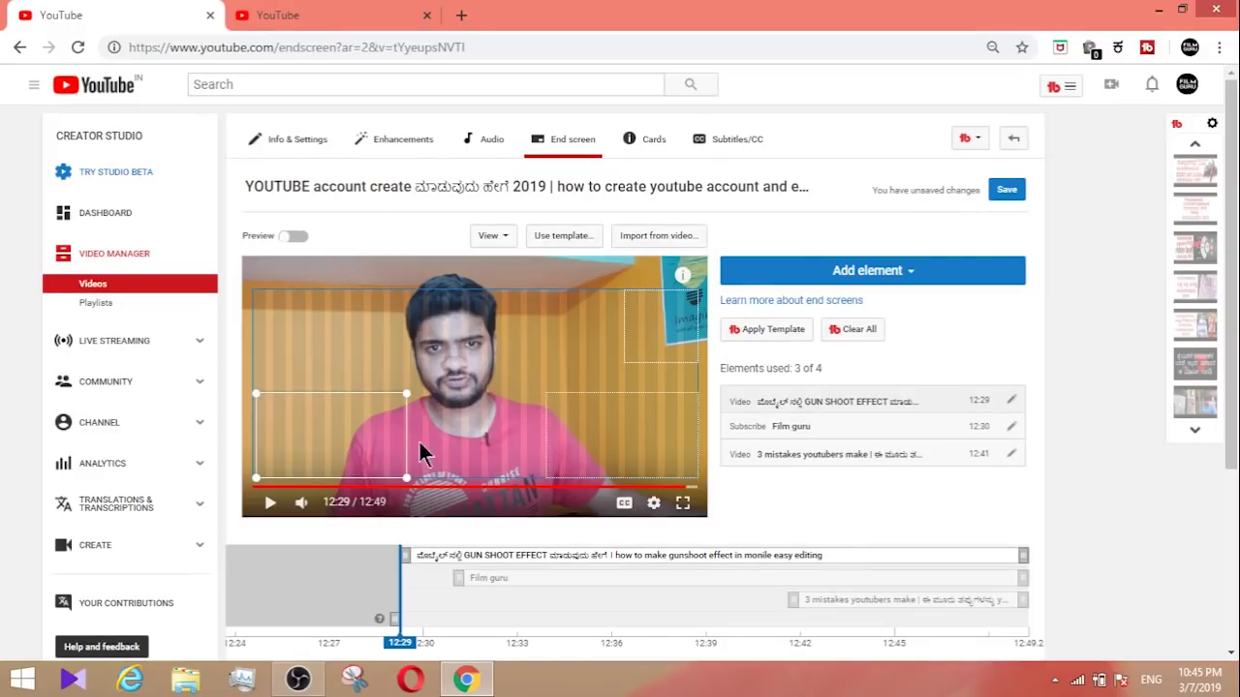